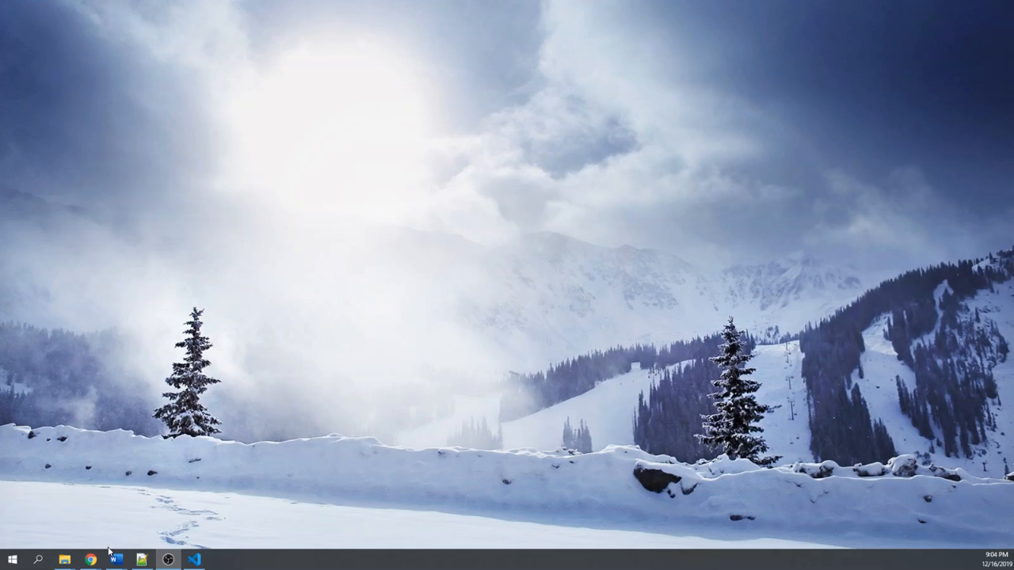
- Switch to the Chrome window with the Firebase console and open the Visual Studio Code download page on its site
{"action": "mouse_move", "coordinate": [91, 561]}
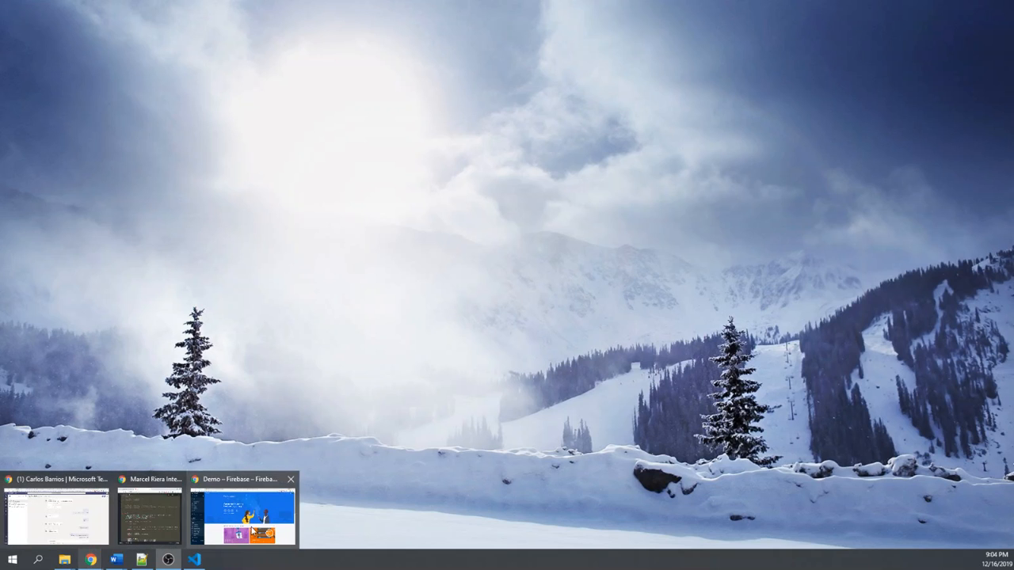
{"action": "left_click", "coordinate": [244, 507]}
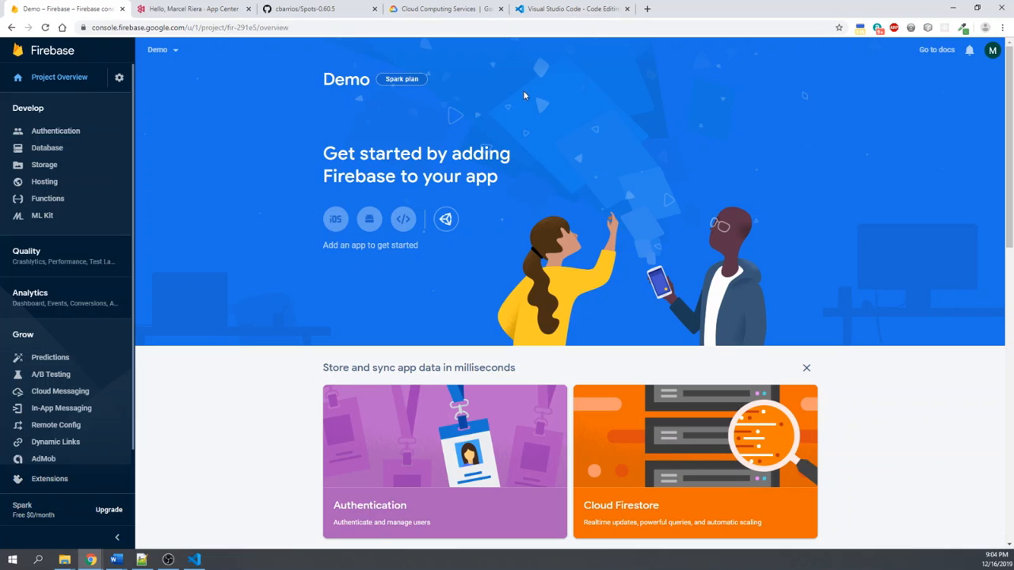
{"action": "left_click", "coordinate": [586, 9]}
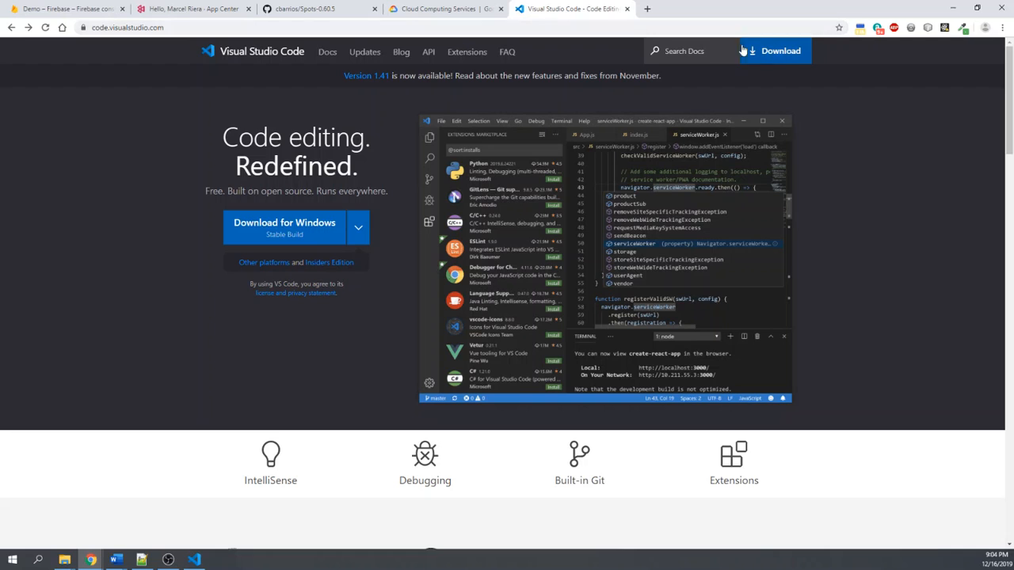
{"action": "left_click", "coordinate": [780, 52]}
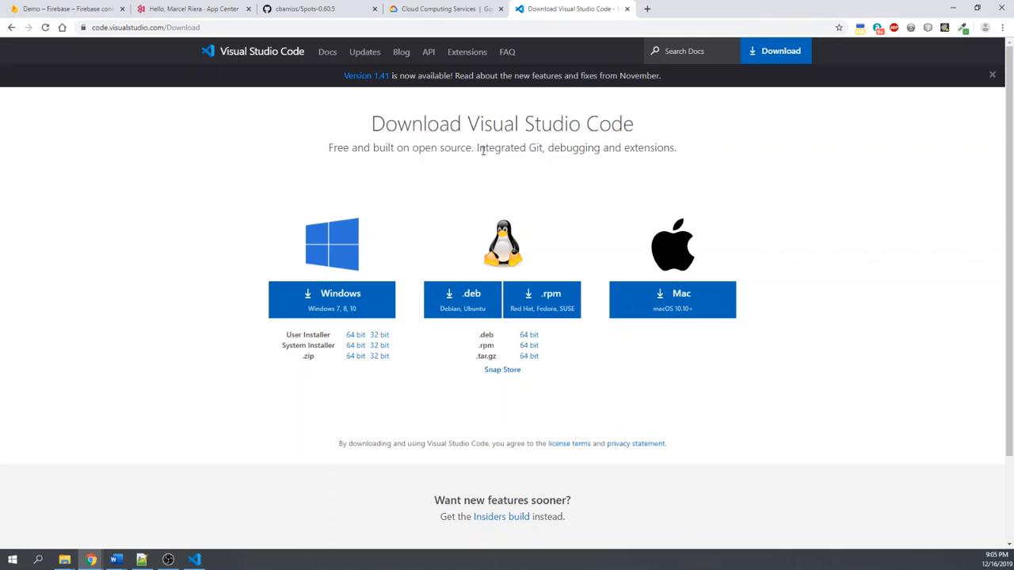
- Return to the Firebase console's projects list, view the project creation form, and close it without creating a project
{"action": "left_click", "coordinate": [62, 8]}
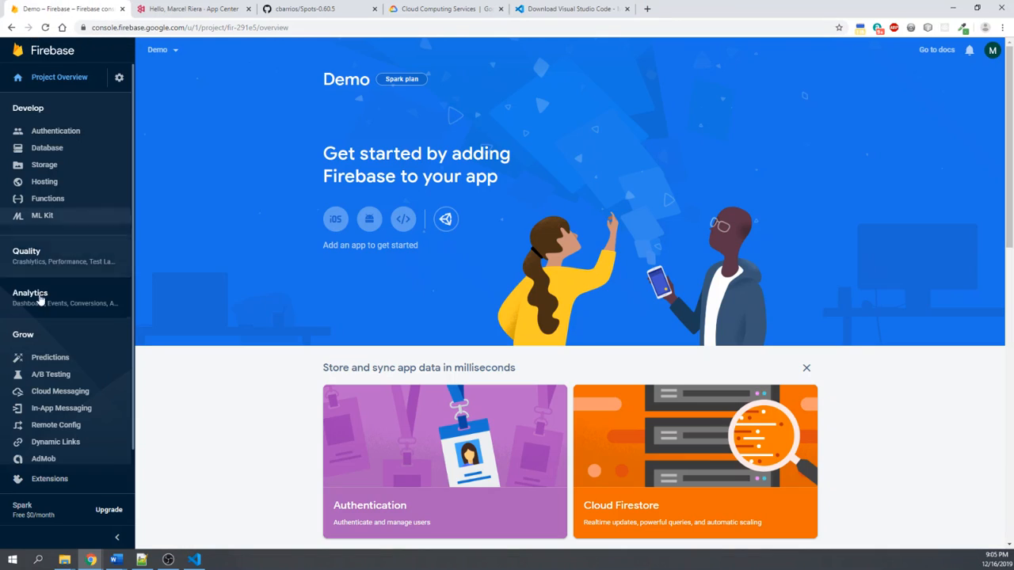
{"action": "left_click", "coordinate": [64, 53]}
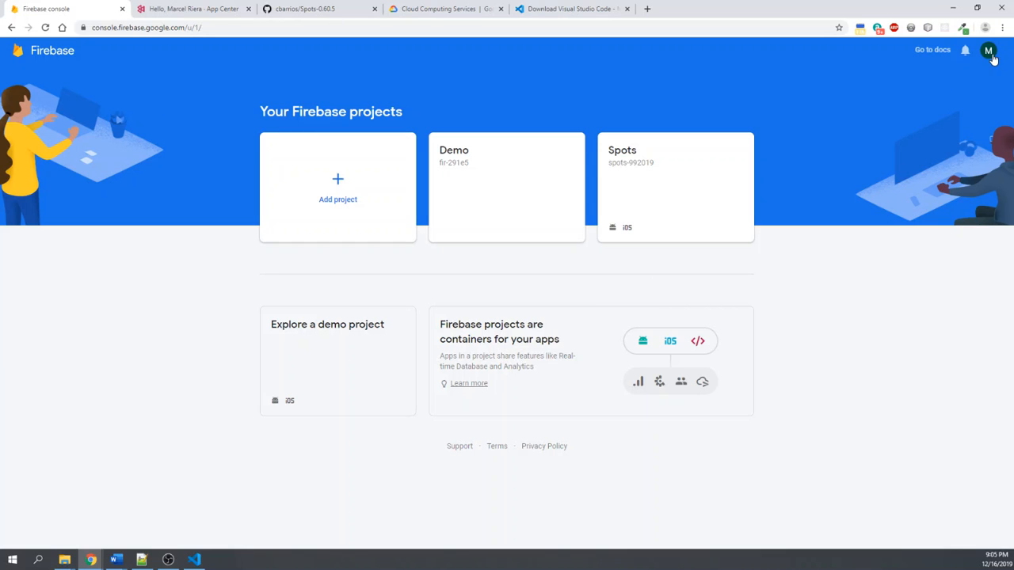
{"action": "left_click", "coordinate": [739, 70]}
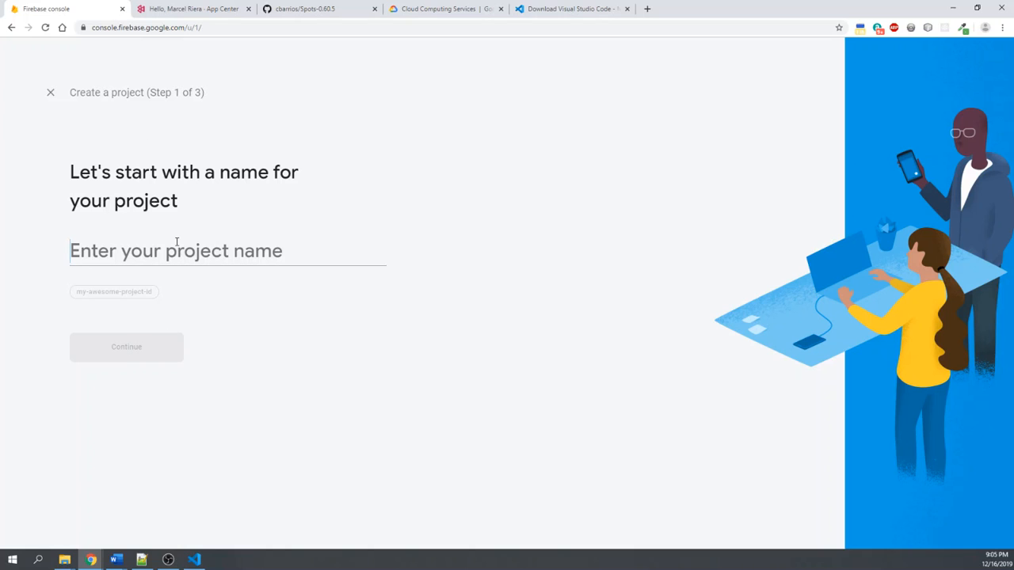
{"action": "left_click", "coordinate": [51, 95]}
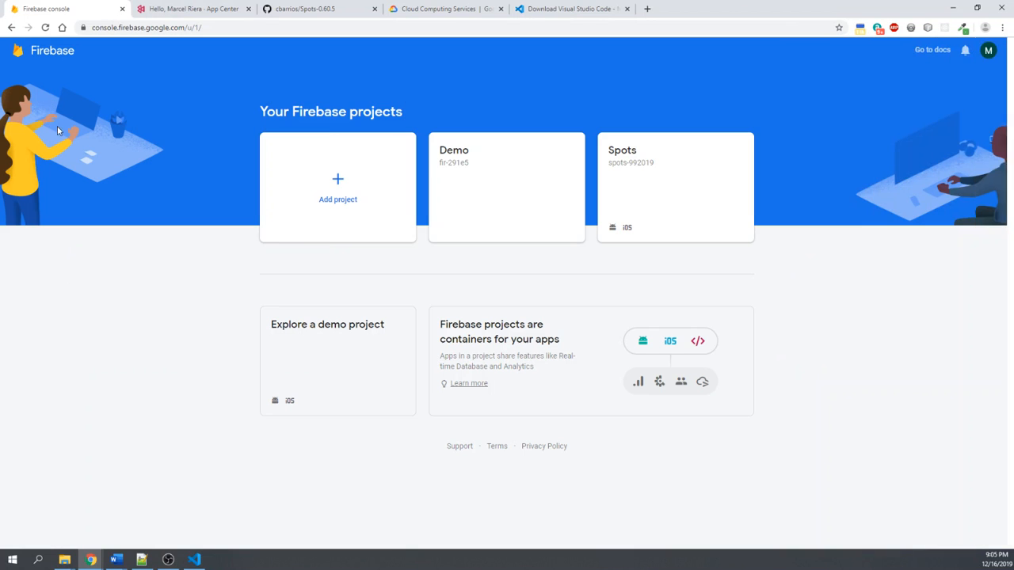
- Open the Spots project and review its authentication sign-in providers, including the Email/Password settings, without changing them
{"action": "left_click", "coordinate": [640, 161]}
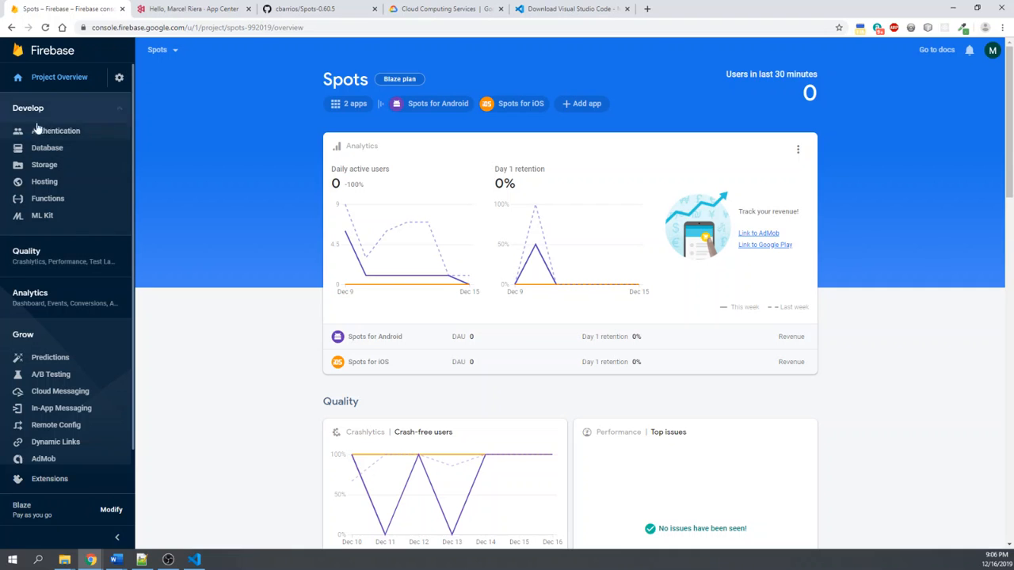
{"action": "left_click", "coordinate": [56, 139]}
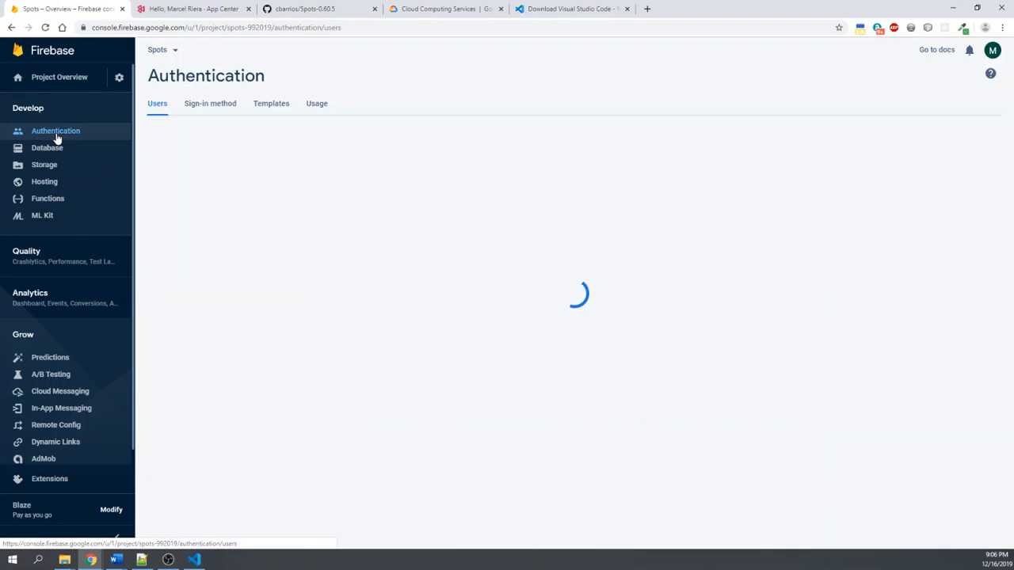
{"action": "left_click", "coordinate": [210, 109]}
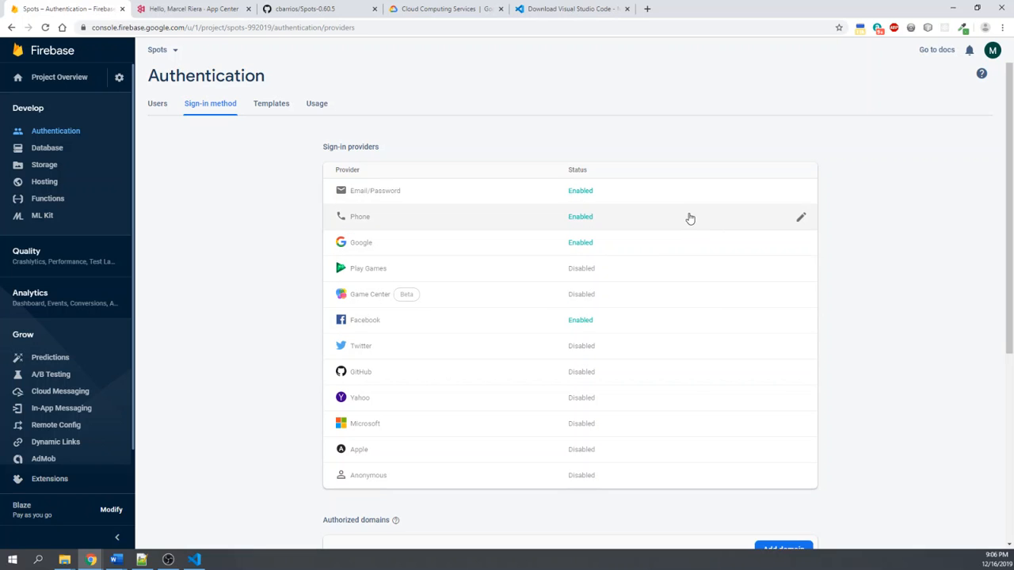
{"action": "left_click", "coordinate": [686, 199]}
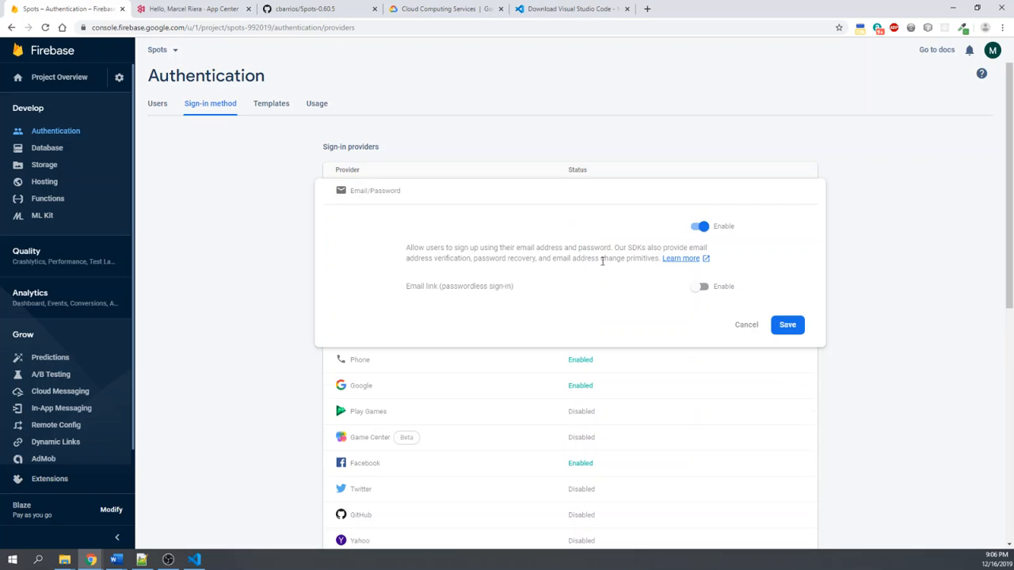
{"action": "left_click", "coordinate": [746, 326]}
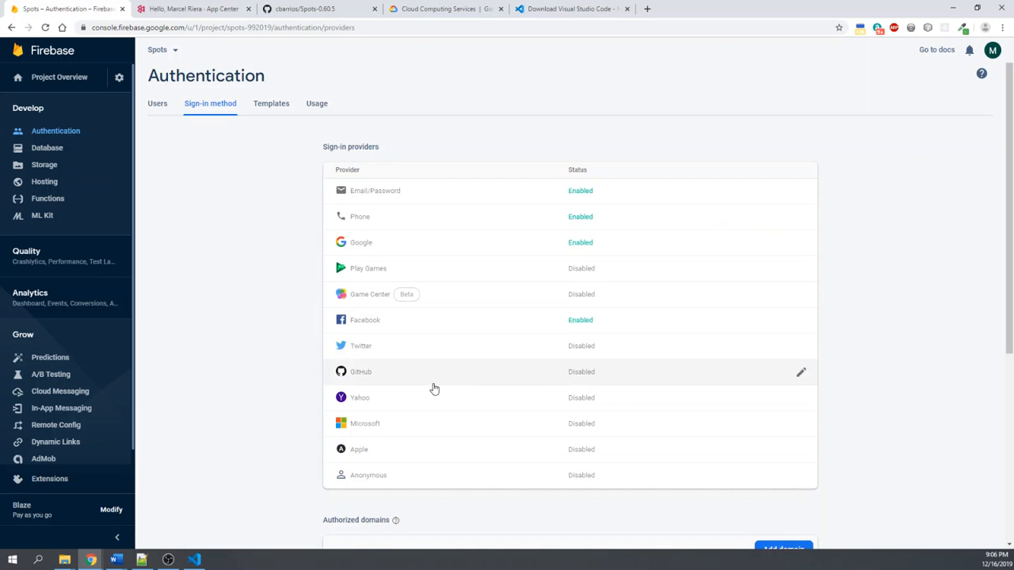
{"action": "scroll", "coordinate": [584, 199], "scroll_direction": "down", "scroll_amount": 3}
{"action": "scroll", "coordinate": [584, 198], "scroll_direction": "up", "scroll_amount": 3}
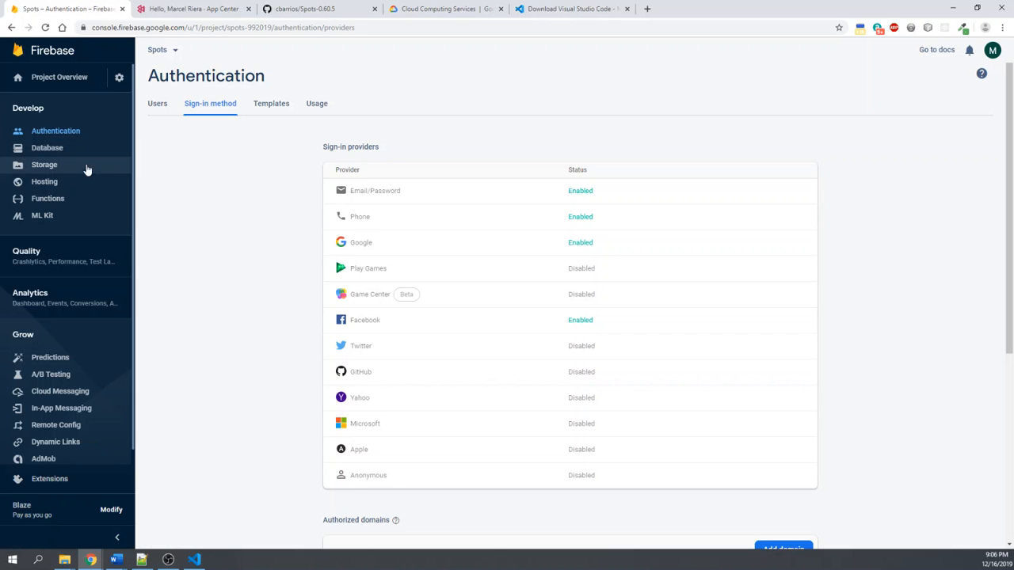
- Open the Cloud Firestore database and examine the fields of the first document in the users collection
{"action": "left_click", "coordinate": [56, 152]}
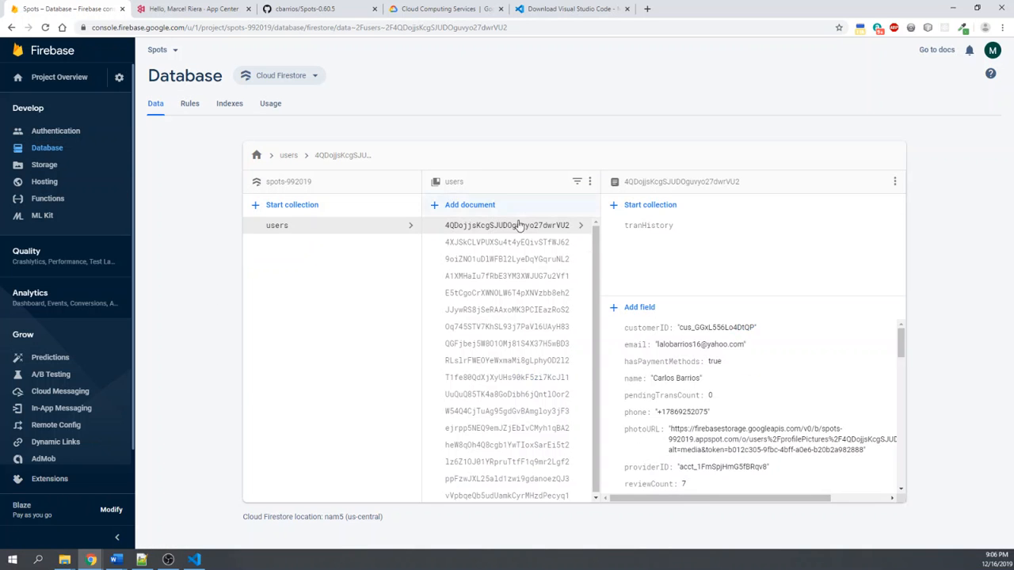
{"action": "scroll", "coordinate": [757, 374], "scroll_direction": "down", "scroll_amount": 2}
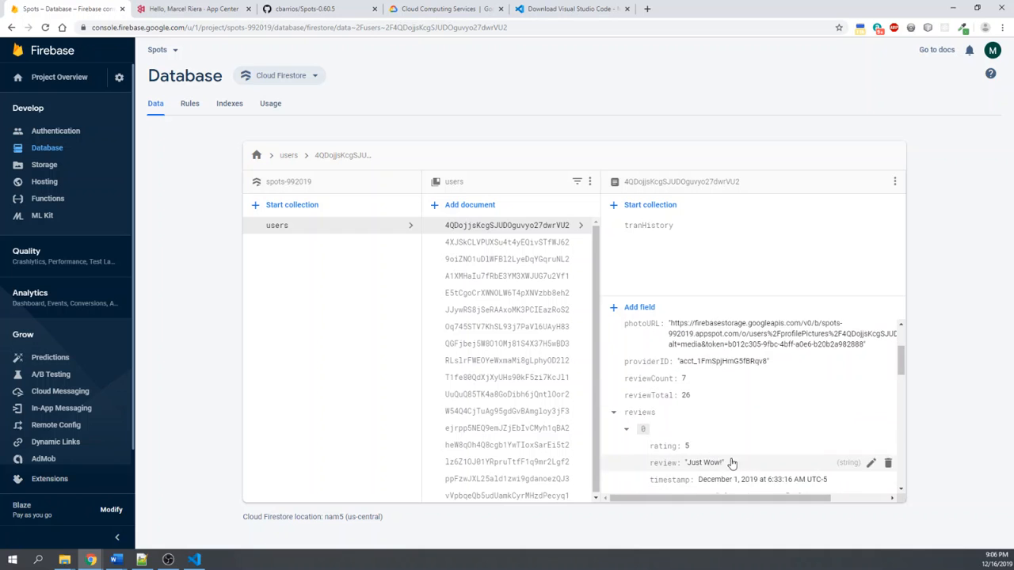
{"action": "scroll", "coordinate": [737, 452], "scroll_direction": "up", "scroll_amount": 2}
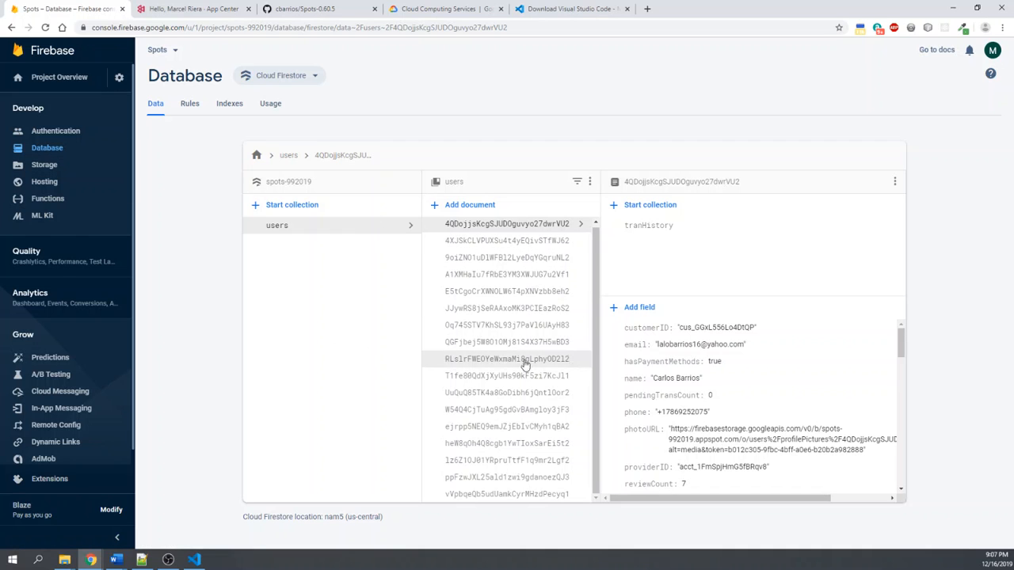
- Browse the project's Storage files down to the users/profilePictures folder
{"action": "left_click", "coordinate": [49, 166]}
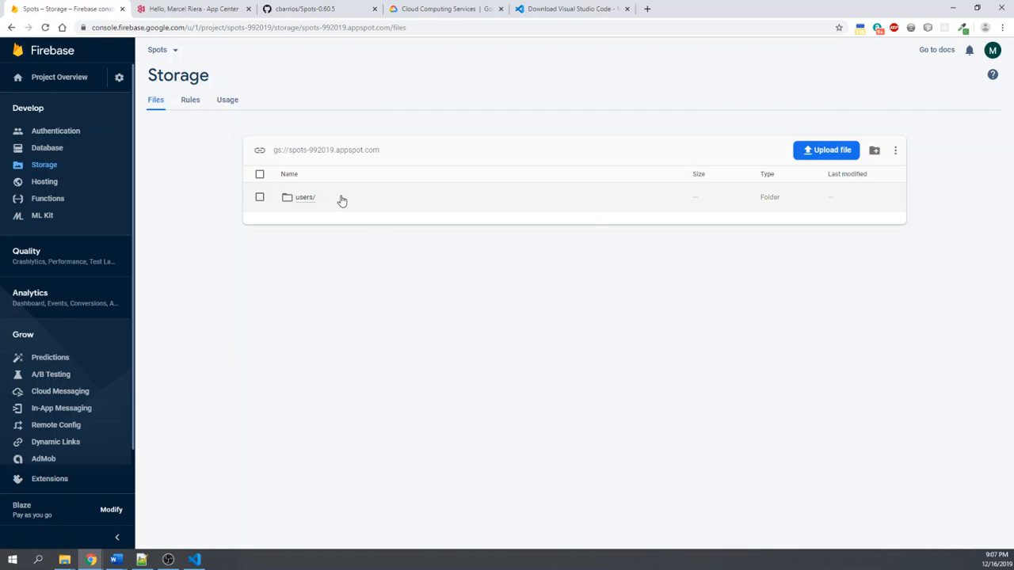
{"action": "left_click", "coordinate": [313, 200]}
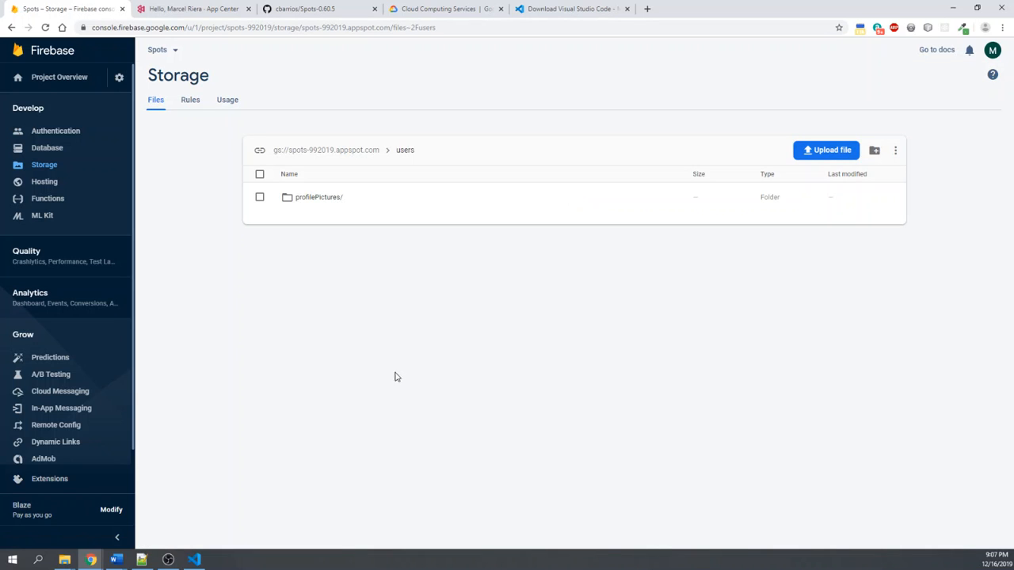
{"action": "left_click", "coordinate": [333, 200]}
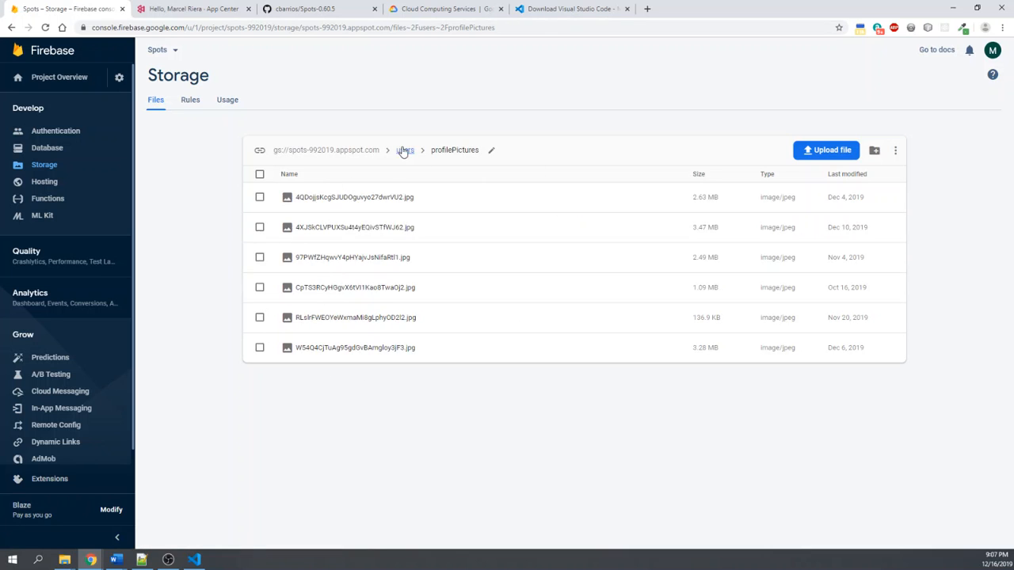
- Open the project's Functions dashboard and examine the request URL that triggers the apiPayments function
{"action": "left_click", "coordinate": [46, 200]}
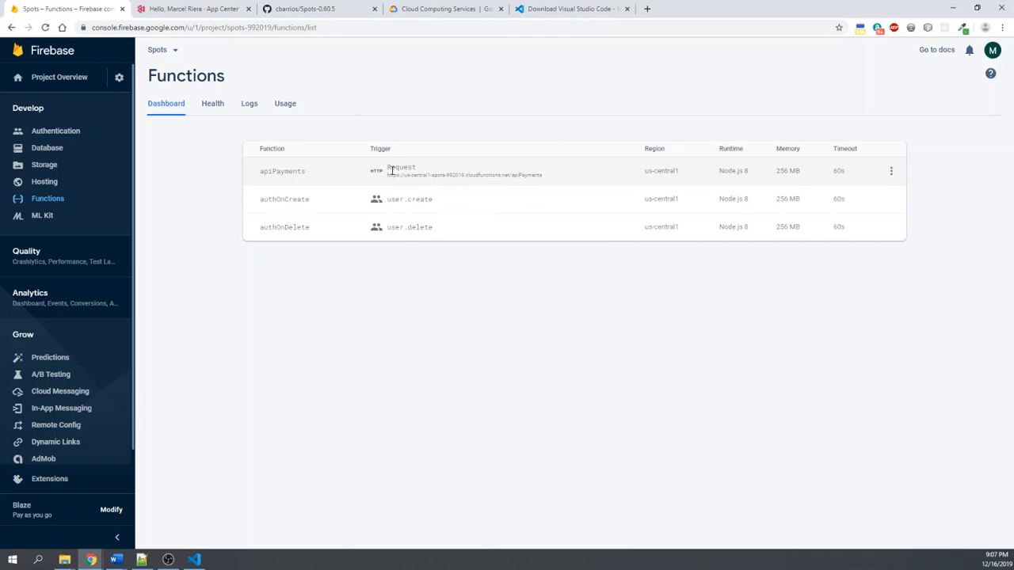
{"action": "left_click_drag", "start_coordinate": [557, 176], "coordinate": [342, 178]}
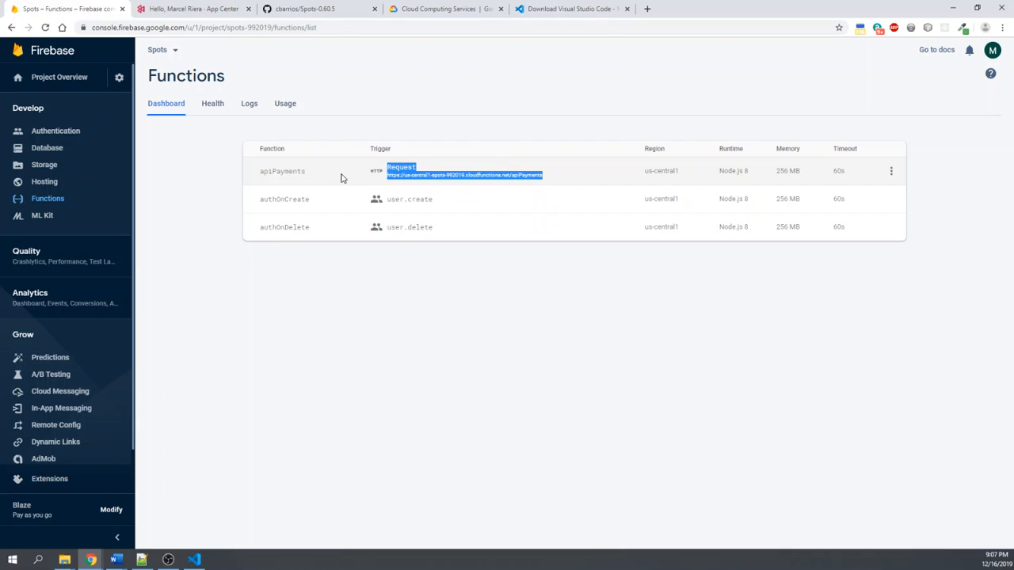
{"action": "left_click", "coordinate": [427, 172]}
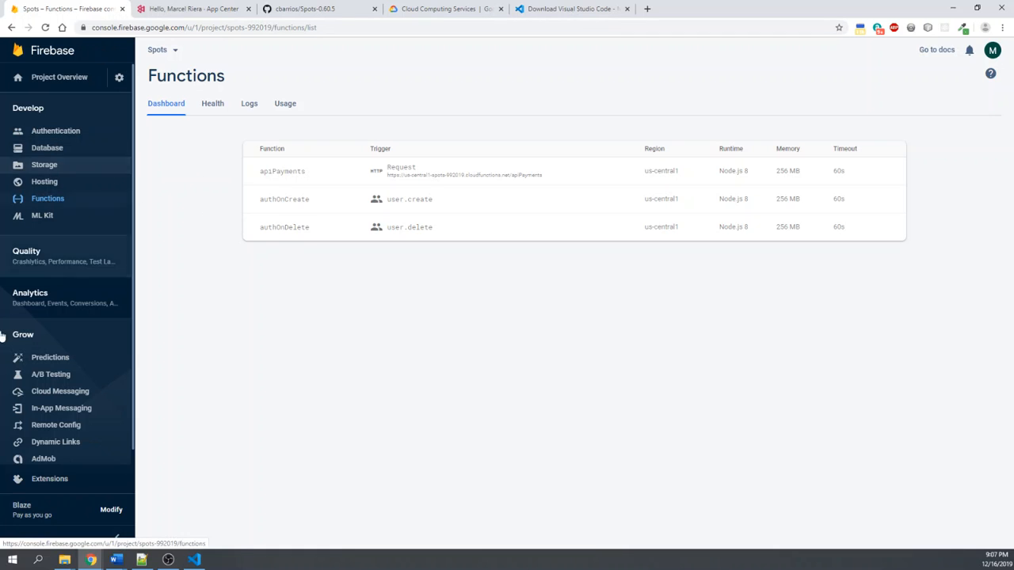
- Switch to App Center and start adding a new app named SpotsDemo
{"action": "left_click", "coordinate": [211, 7]}
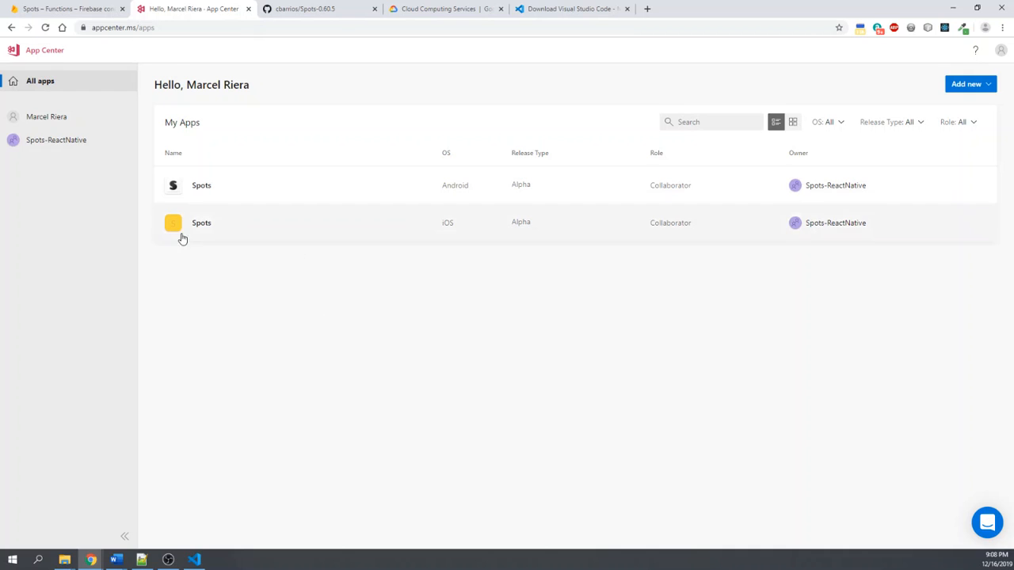
{"action": "left_click", "coordinate": [973, 84]}
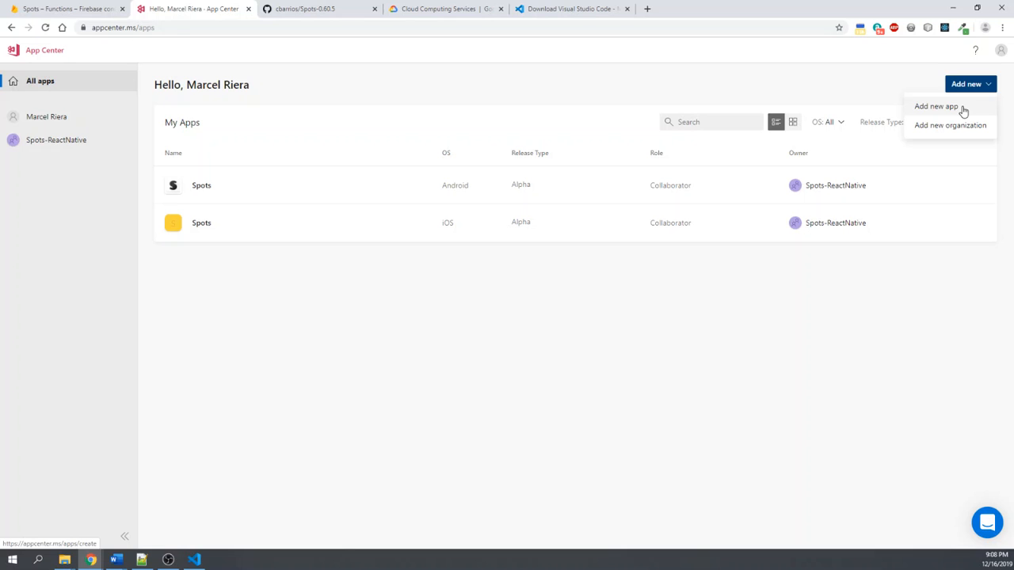
{"action": "left_click", "coordinate": [963, 108]}
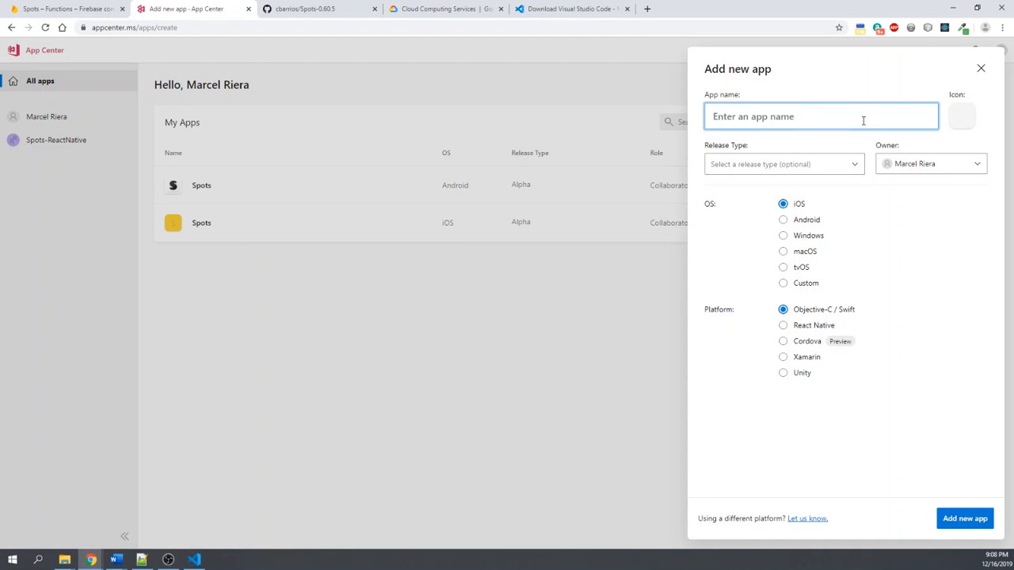
{"action": "type", "text": "s"}
{"action": "key", "text": "BackSpace"}
{"action": "type", "text": "SpotsDemo"}
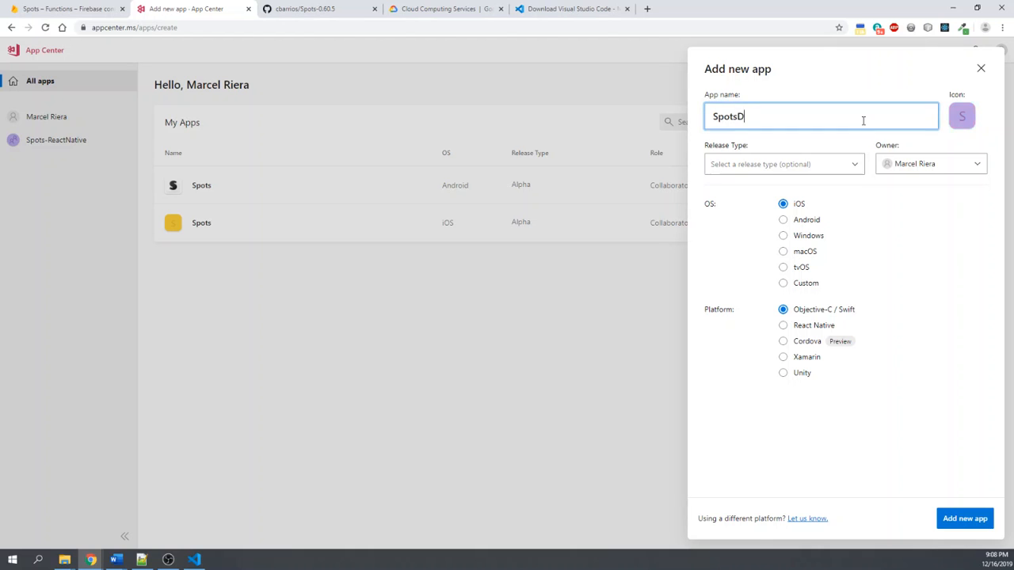
- Set the new app's platform to React Native and its release type to Production
{"action": "left_click", "coordinate": [860, 166]}
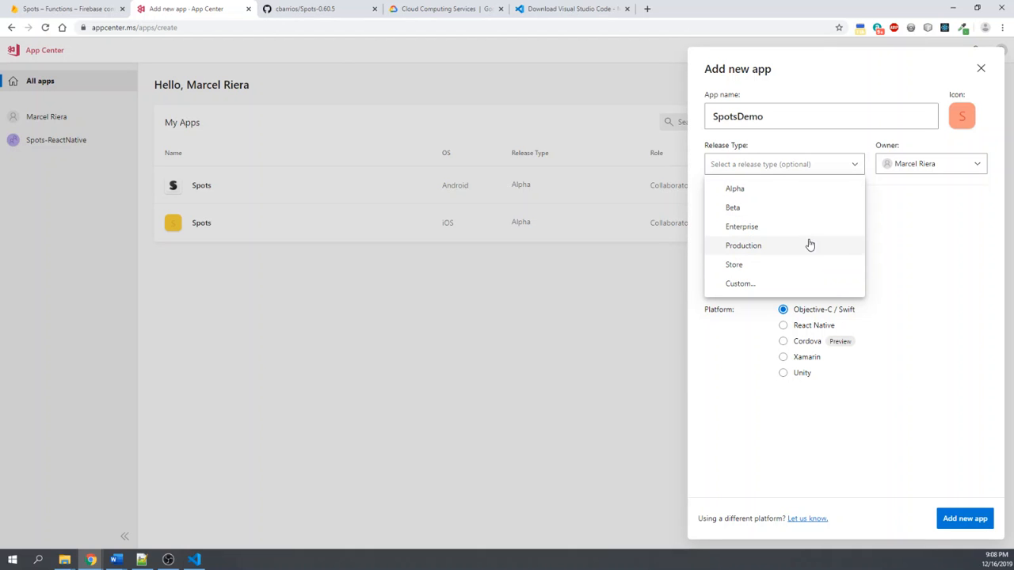
{"action": "left_click", "coordinate": [927, 232]}
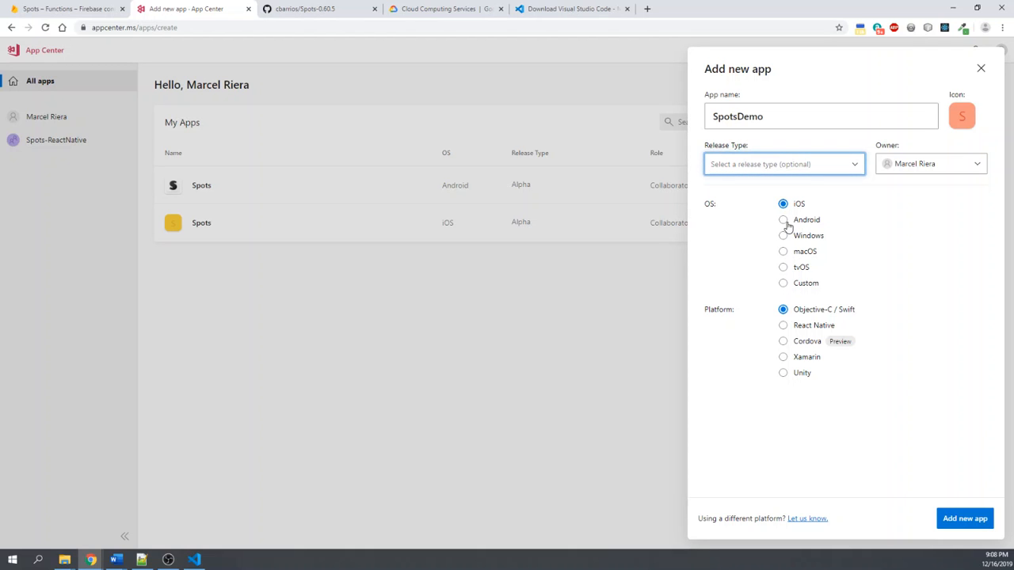
{"action": "left_click", "coordinate": [785, 329]}
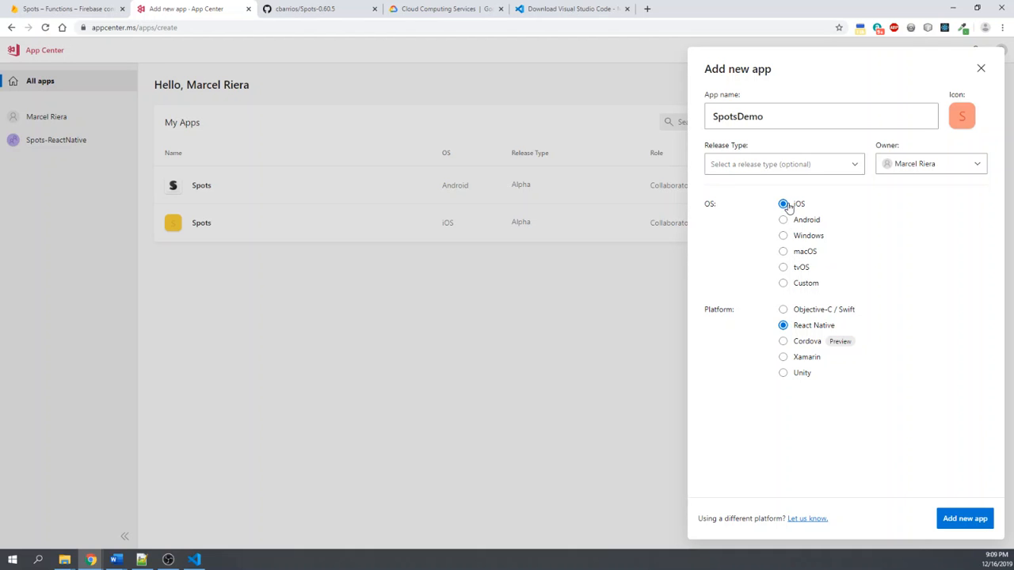
{"action": "left_click", "coordinate": [854, 168]}
{"action": "left_click", "coordinate": [797, 247]}
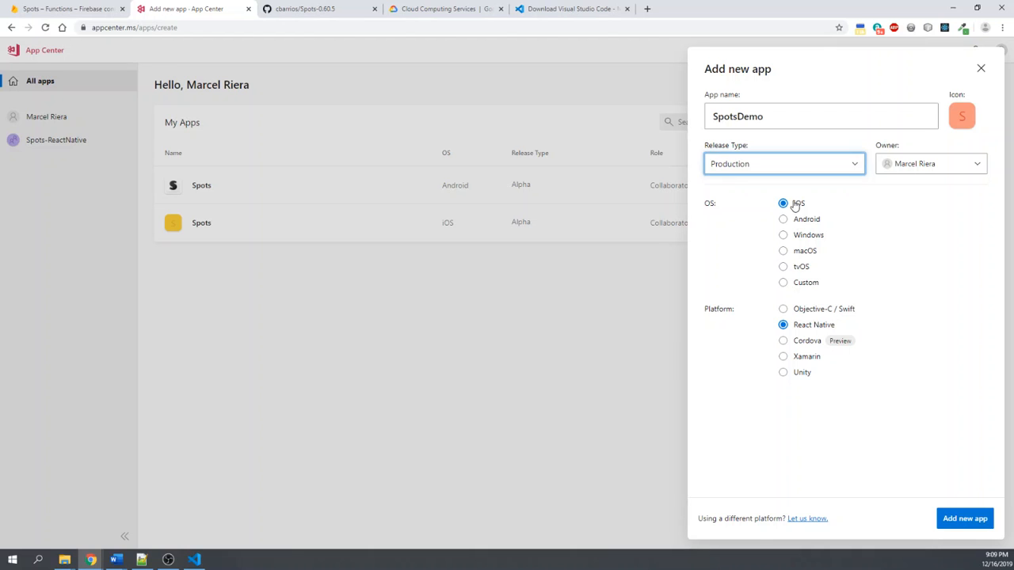
- Keep the personal account as owner, create the SpotsDemo app, and return to the list of all apps
{"action": "left_click", "coordinate": [955, 171]}
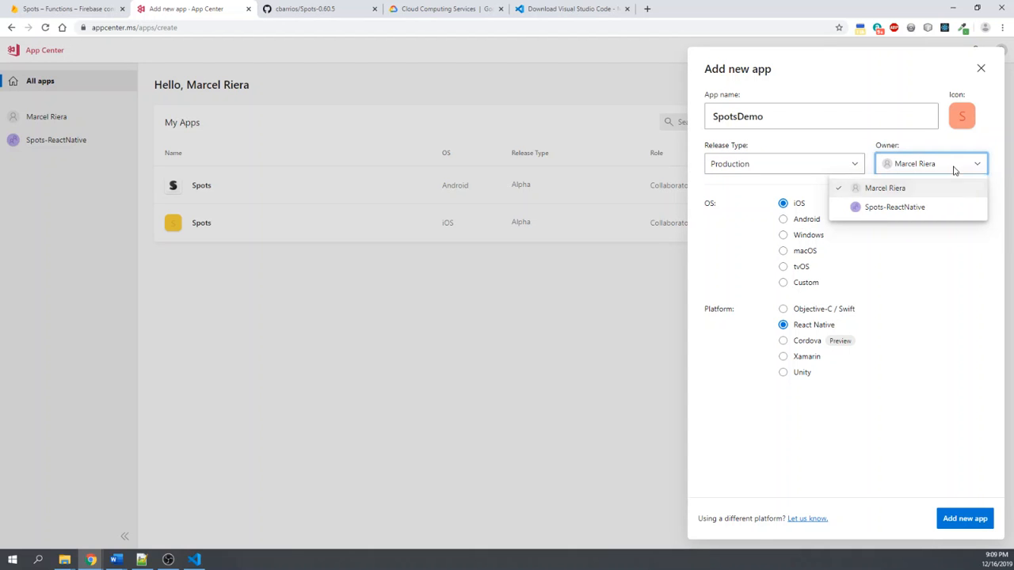
{"action": "left_click", "coordinate": [954, 166]}
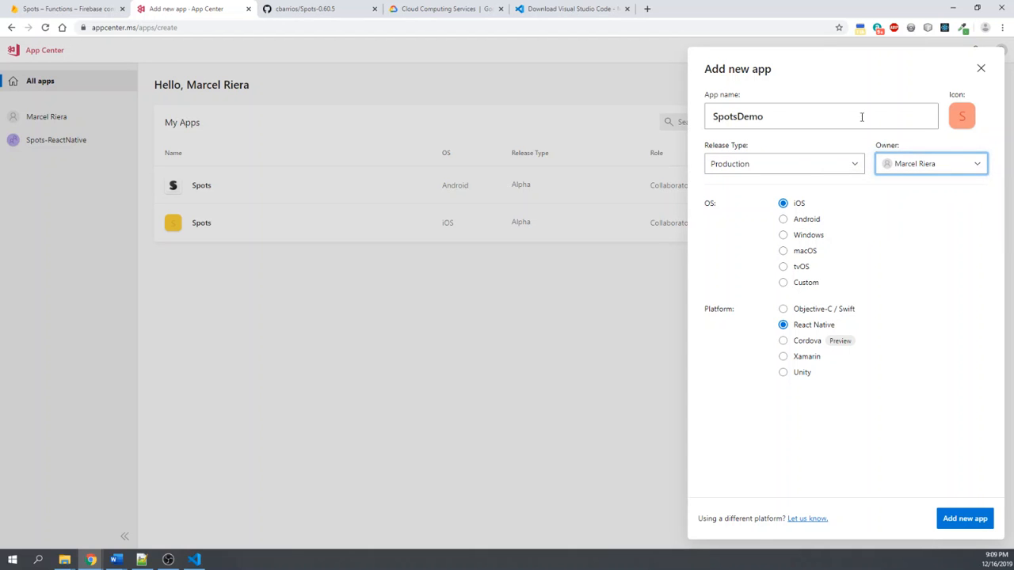
{"action": "left_click", "coordinate": [966, 519]}
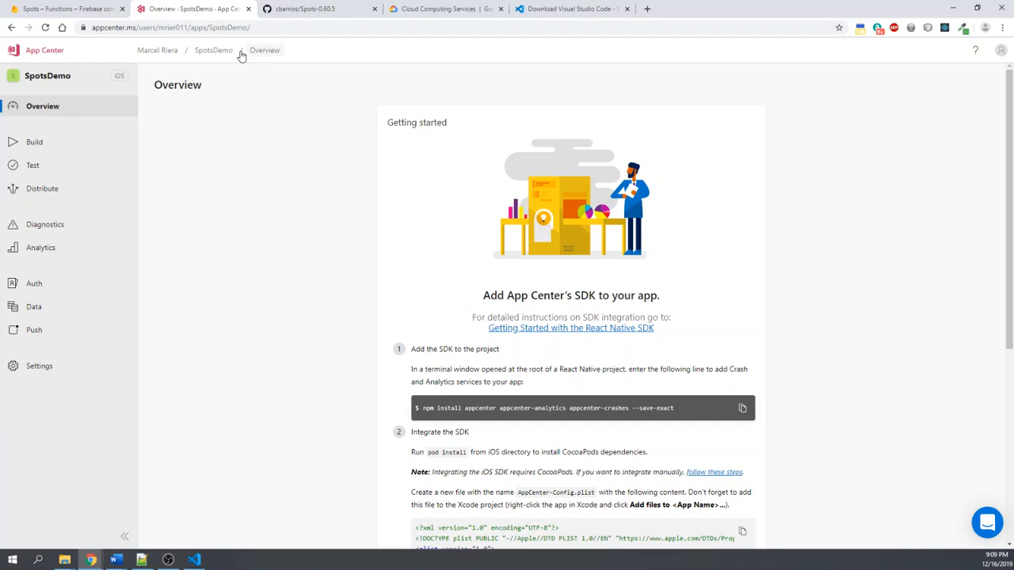
{"action": "left_click", "coordinate": [57, 57]}
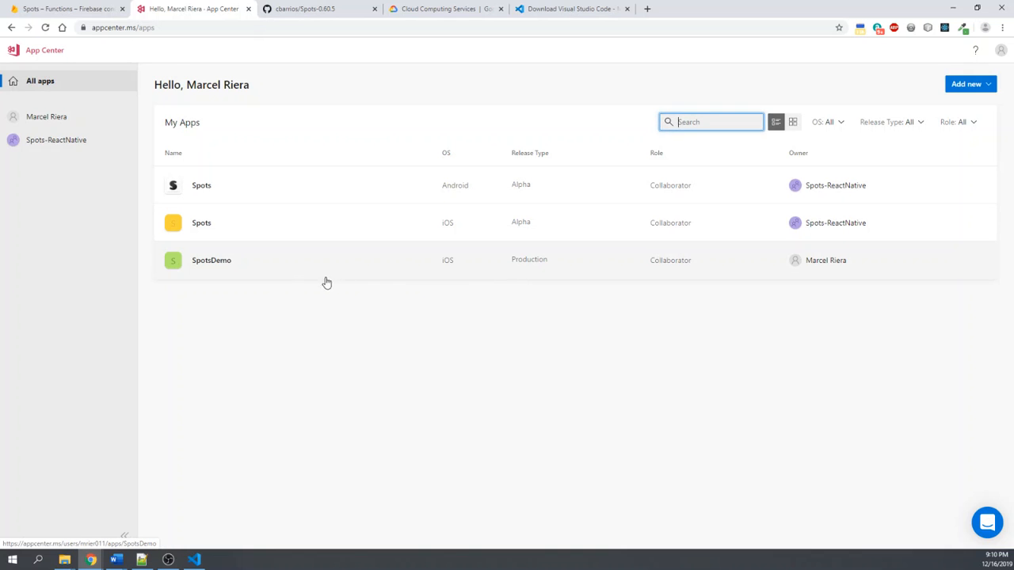
- Open the SpotsDemo app and examine the getting-started instructions for adding App Center's SDK to a React Native project
{"action": "left_click", "coordinate": [268, 270]}
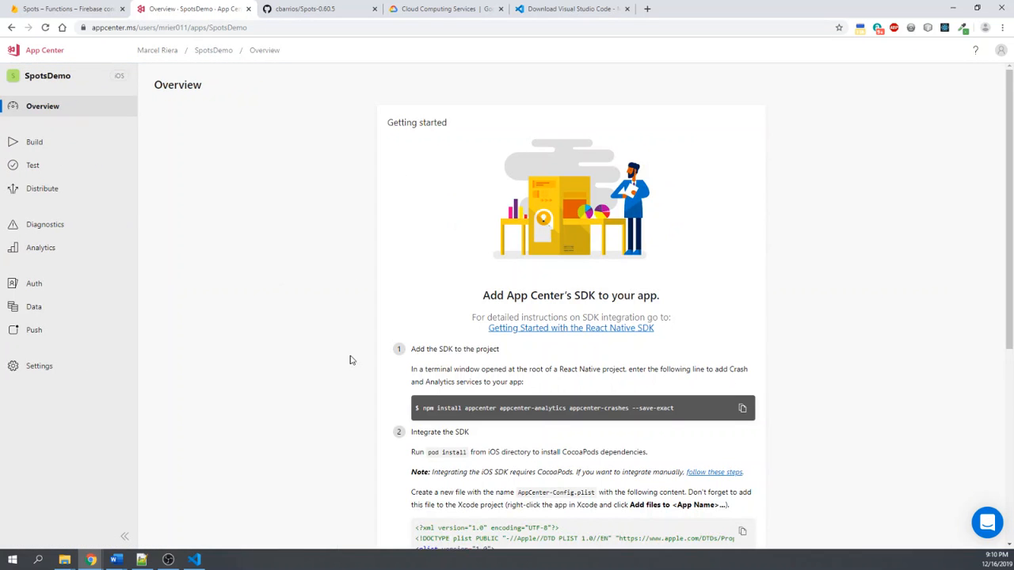
{"action": "scroll", "coordinate": [316, 358], "scroll_direction": "down", "scroll_amount": 2}
{"action": "scroll", "coordinate": [293, 355], "scroll_direction": "up", "scroll_amount": 2}
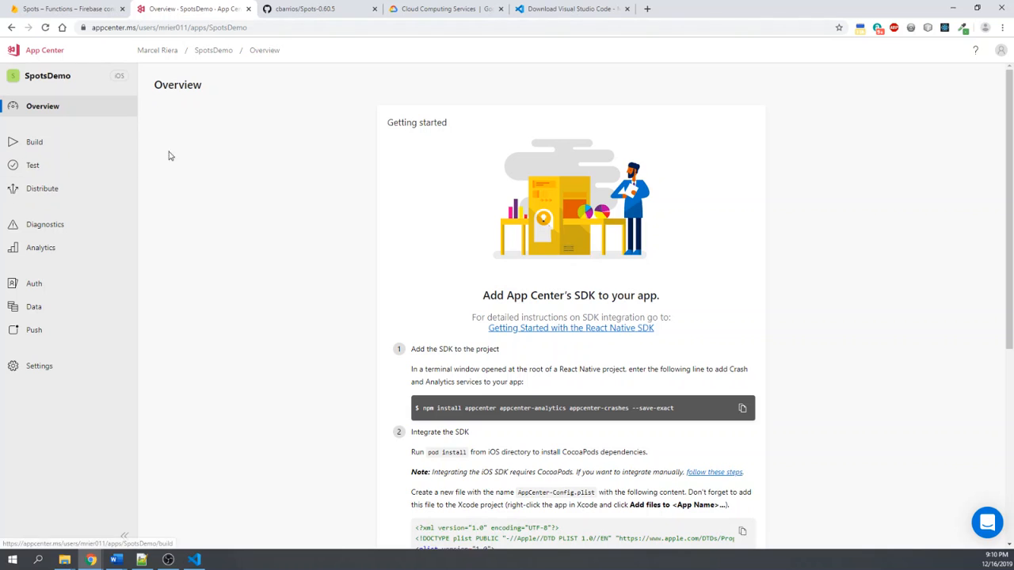
{"action": "scroll", "coordinate": [407, 236], "scroll_direction": "down", "scroll_amount": 2}
{"action": "scroll", "coordinate": [578, 241], "scroll_direction": "down", "scroll_amount": 1}
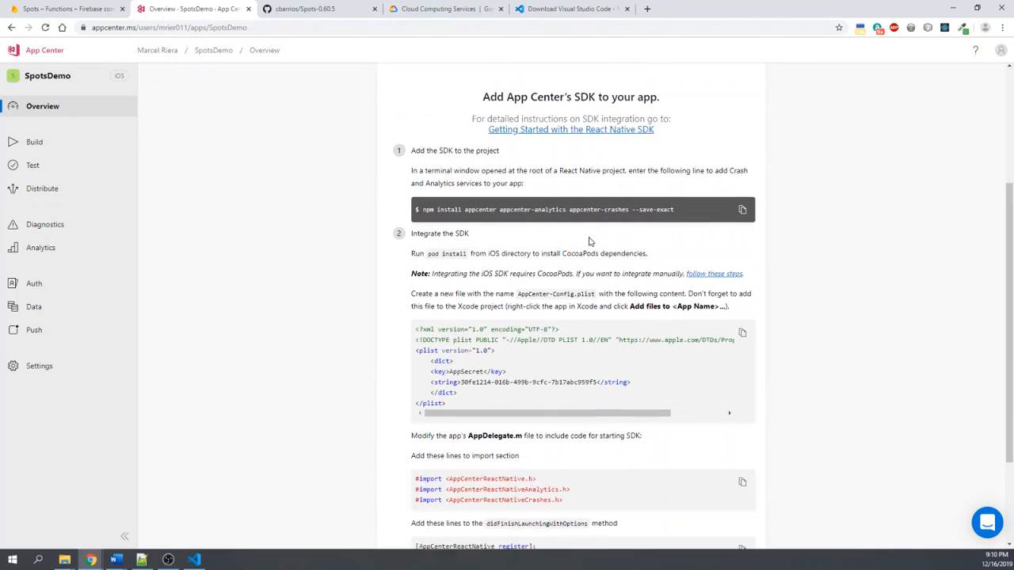
{"action": "scroll", "coordinate": [593, 242], "scroll_direction": "up", "scroll_amount": 3}
{"action": "scroll", "coordinate": [527, 389], "scroll_direction": "down", "scroll_amount": 1}
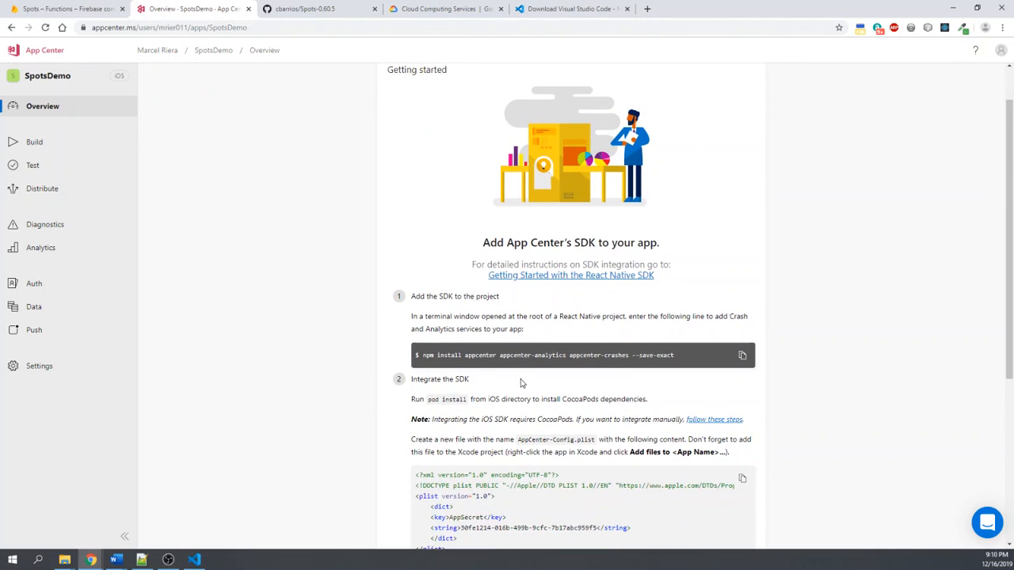
{"action": "scroll", "coordinate": [523, 384], "scroll_direction": "up", "scroll_amount": 1}
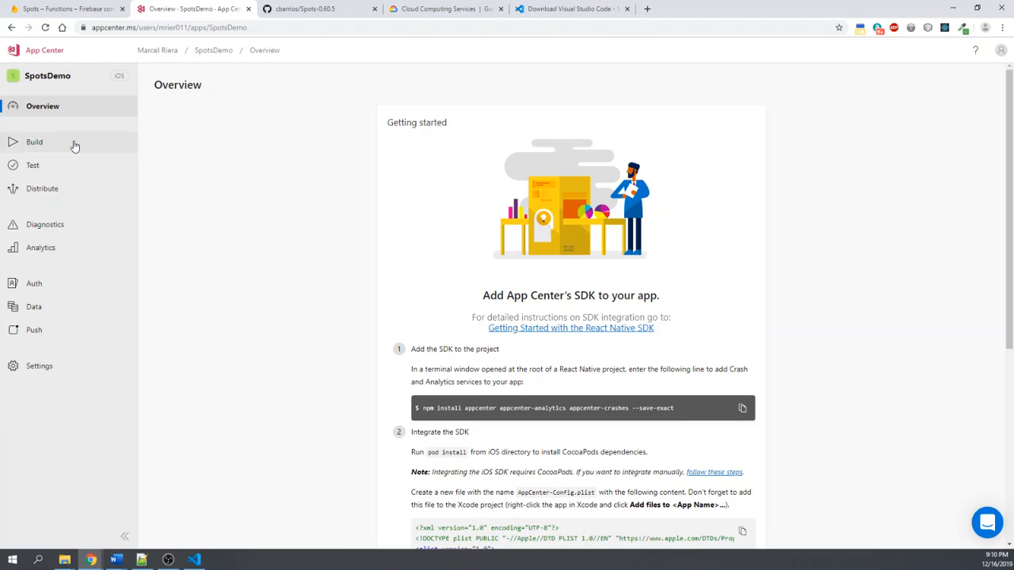
- Open SpotsDemo's build setup, browse the GitHub repositories available to connect, and close the list without choosing one
{"action": "left_click", "coordinate": [74, 145]}
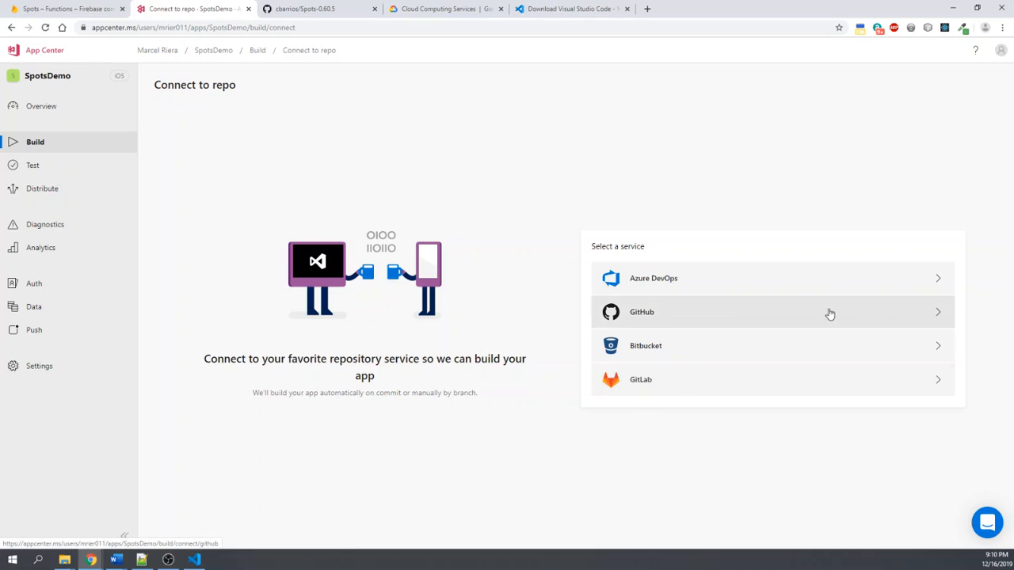
{"action": "left_click", "coordinate": [943, 316]}
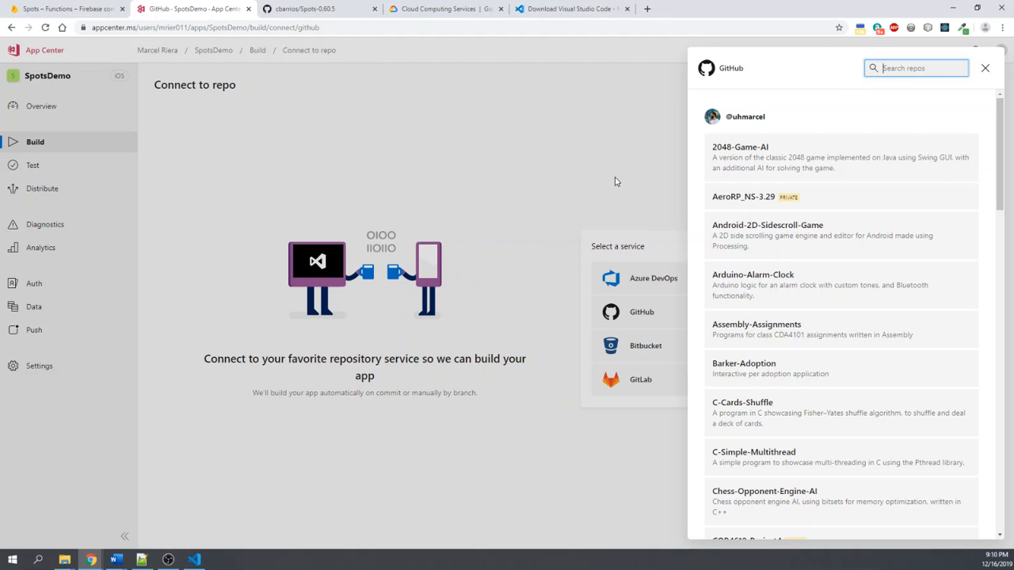
{"action": "scroll", "coordinate": [824, 381], "scroll_direction": "down", "scroll_amount": 2}
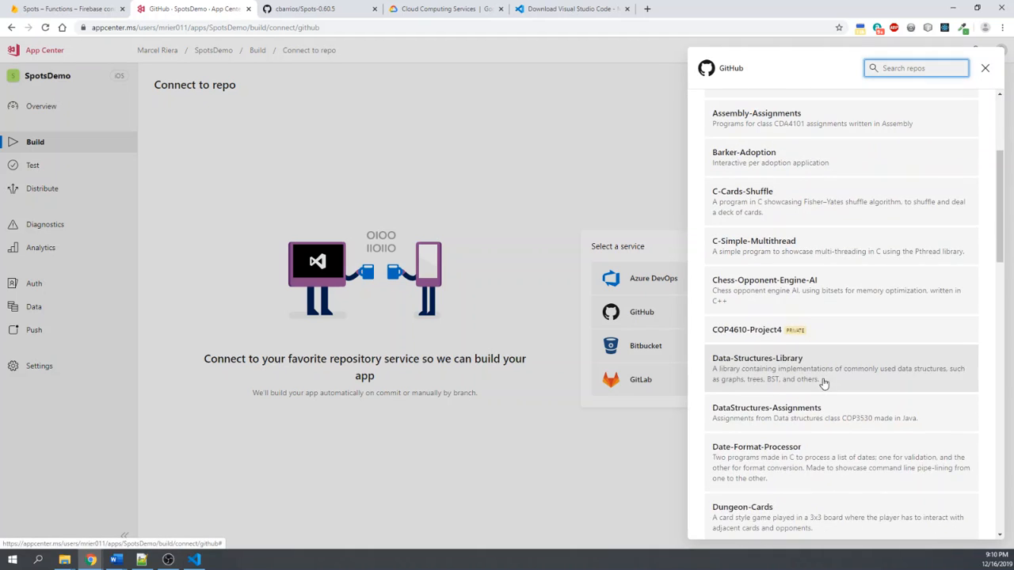
{"action": "scroll", "coordinate": [824, 385], "scroll_direction": "up", "scroll_amount": 1}
{"action": "scroll", "coordinate": [828, 388], "scroll_direction": "down", "scroll_amount": 1}
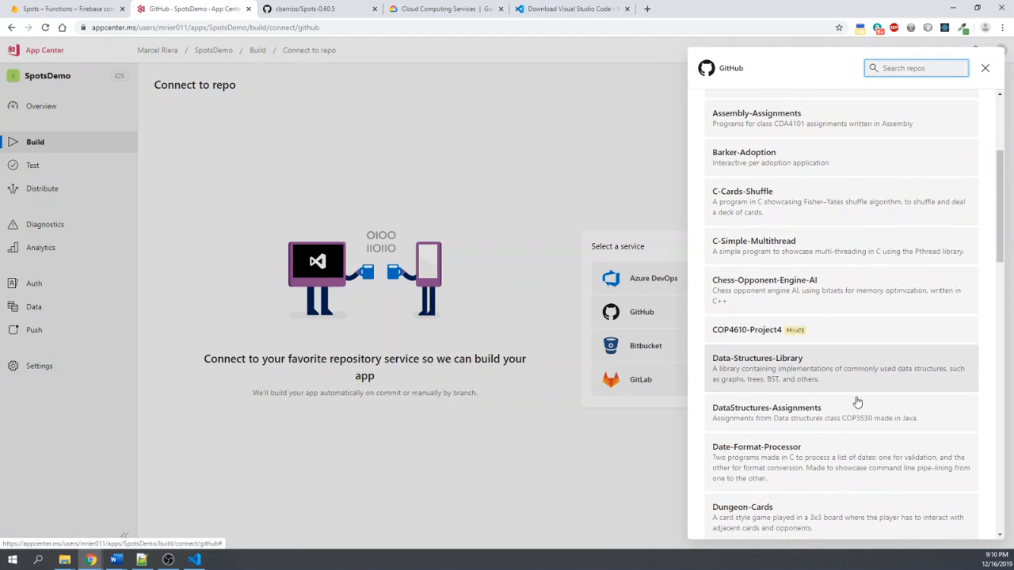
{"action": "scroll", "coordinate": [861, 402], "scroll_direction": "up", "scroll_amount": 3}
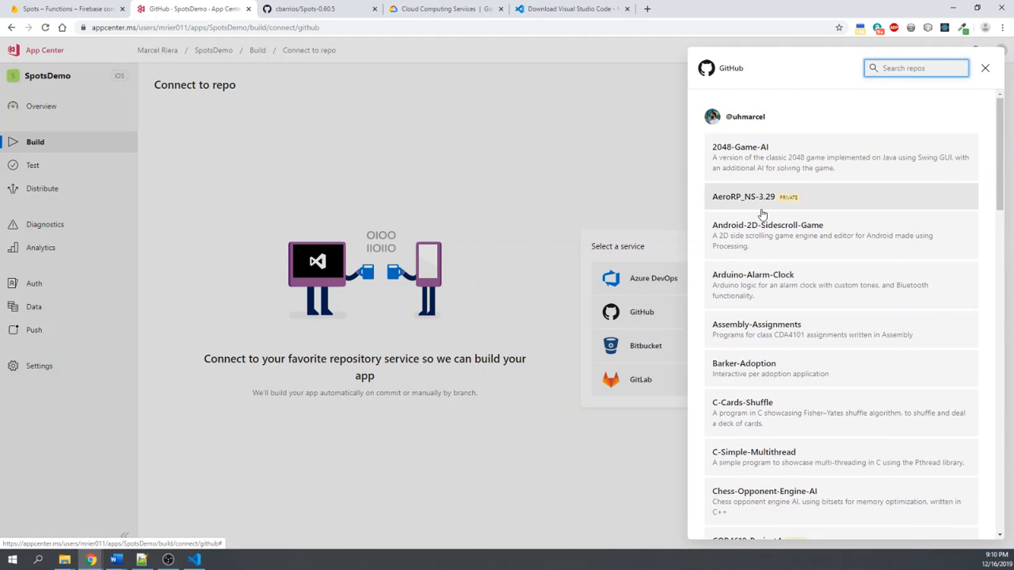
{"action": "left_click", "coordinate": [988, 72]}
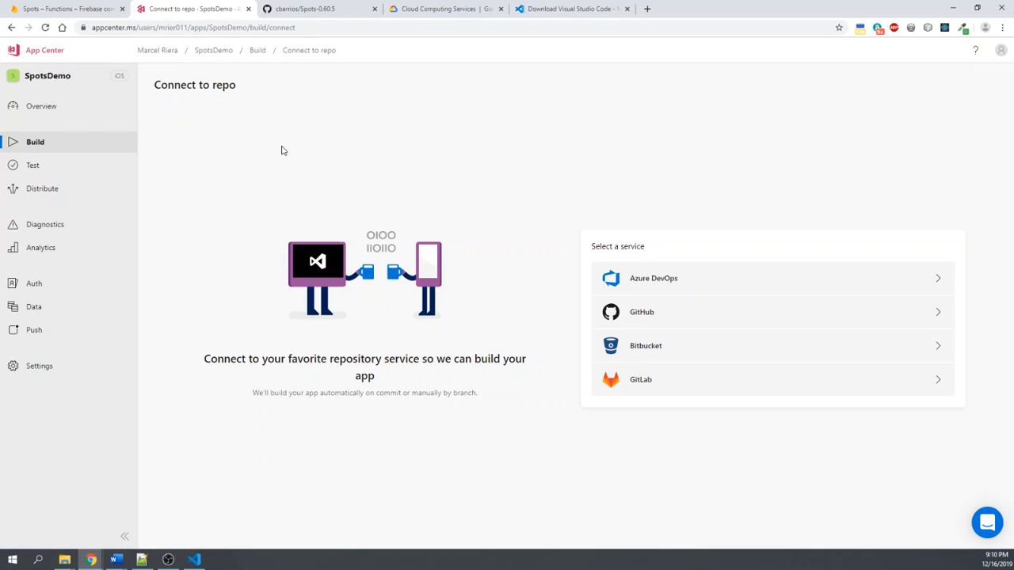
- Return to the list of all apps and examine the overview of the Android Spots app
{"action": "left_click", "coordinate": [46, 50]}
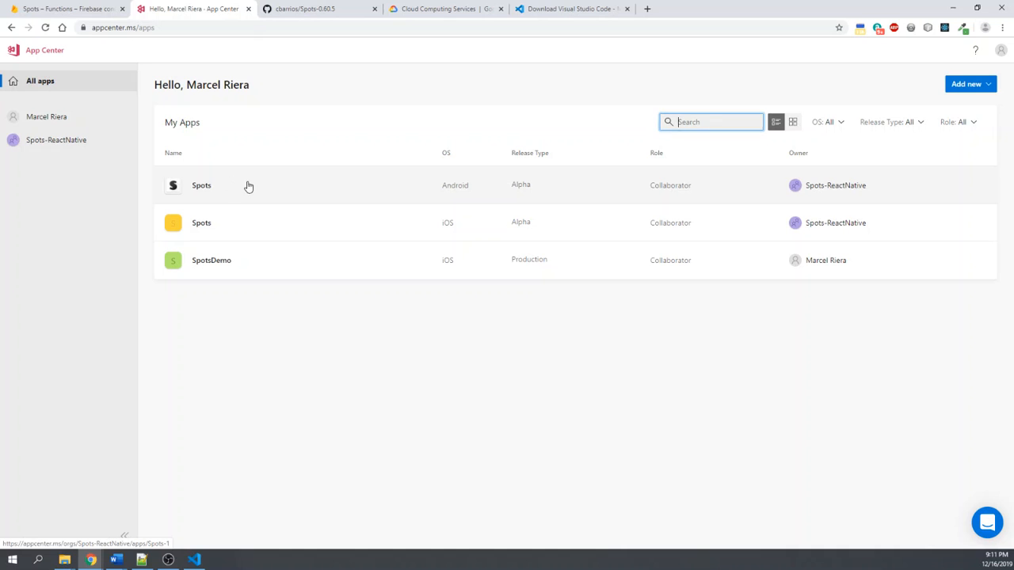
{"action": "left_click", "coordinate": [209, 189]}
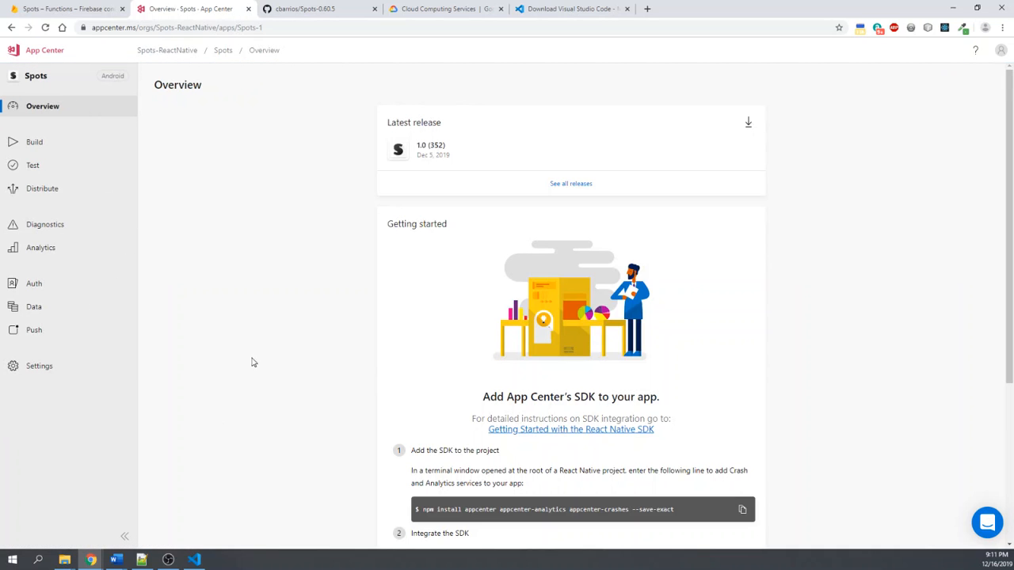
{"action": "scroll", "coordinate": [468, 206], "scroll_direction": "down", "scroll_amount": 2}
{"action": "scroll", "coordinate": [484, 240], "scroll_direction": "up", "scroll_amount": 2}
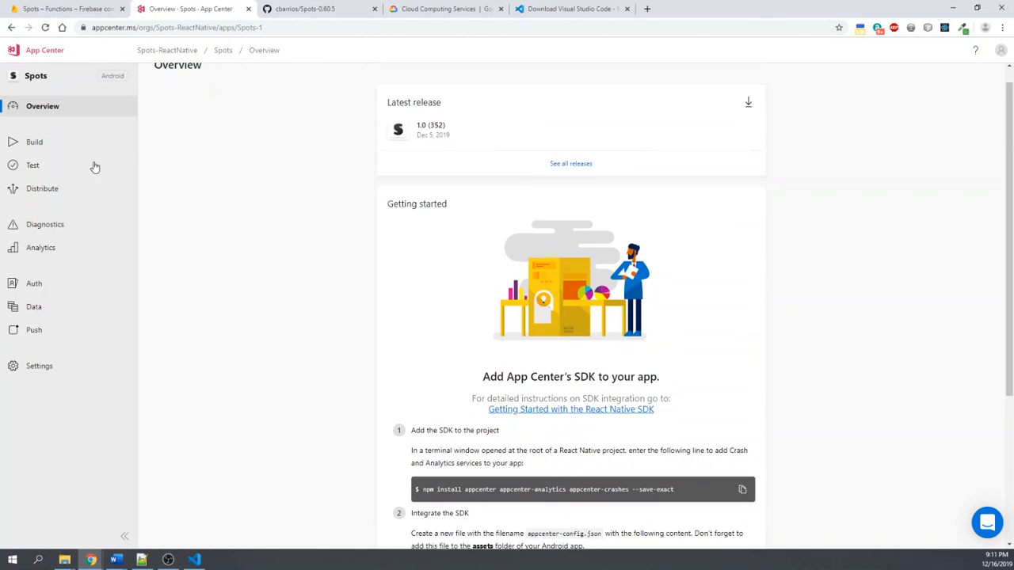
- Open the Spots app's build branches and examine the build history of the CONTROL-MERGE branch
{"action": "left_click", "coordinate": [40, 142]}
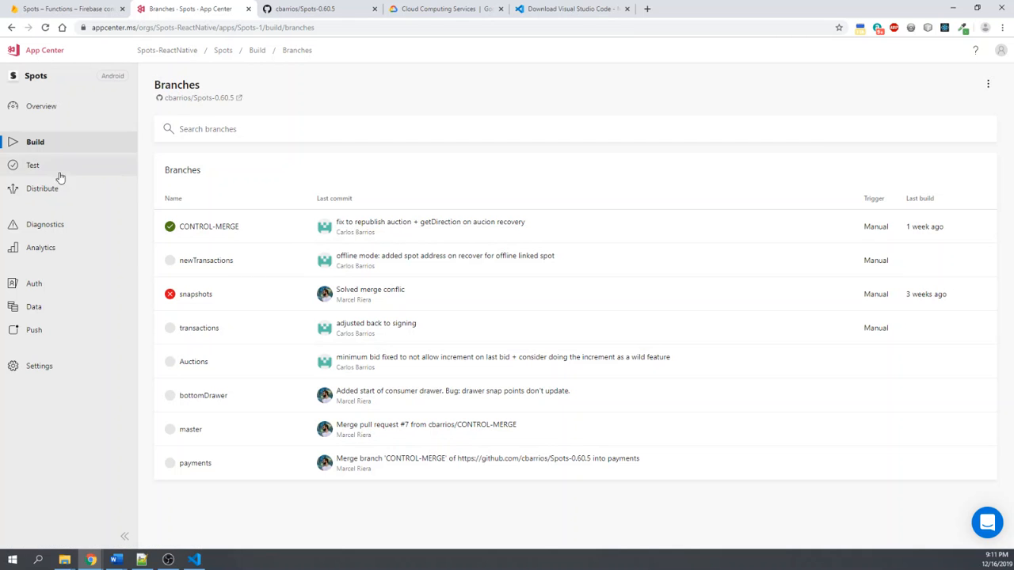
{"action": "left_click", "coordinate": [481, 236]}
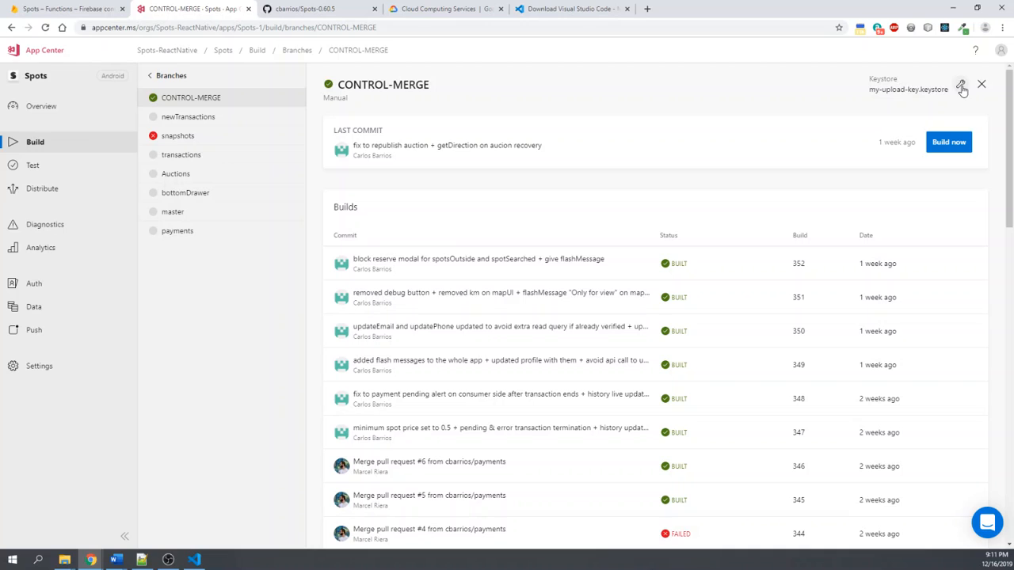
{"action": "scroll", "coordinate": [908, 114], "scroll_direction": "down", "scroll_amount": 8}
{"action": "scroll", "coordinate": [892, 161], "scroll_direction": "down", "scroll_amount": 3}
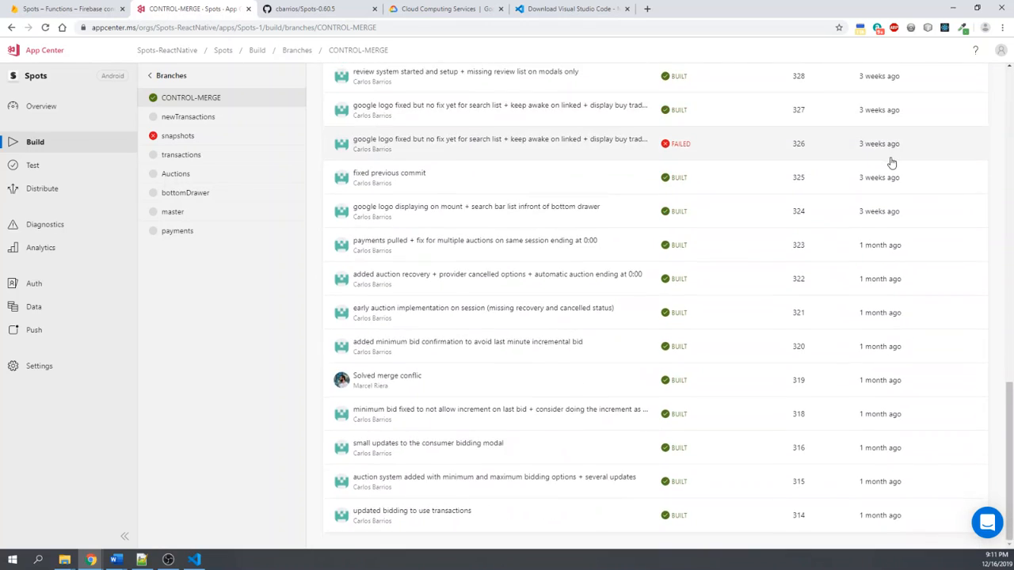
{"action": "scroll", "coordinate": [792, 170], "scroll_direction": "up", "scroll_amount": 12}
- Revisit the Spots overview, return to the build branches, and check the repository options without disconnecting the GitHub repo
{"action": "left_click", "coordinate": [50, 112]}
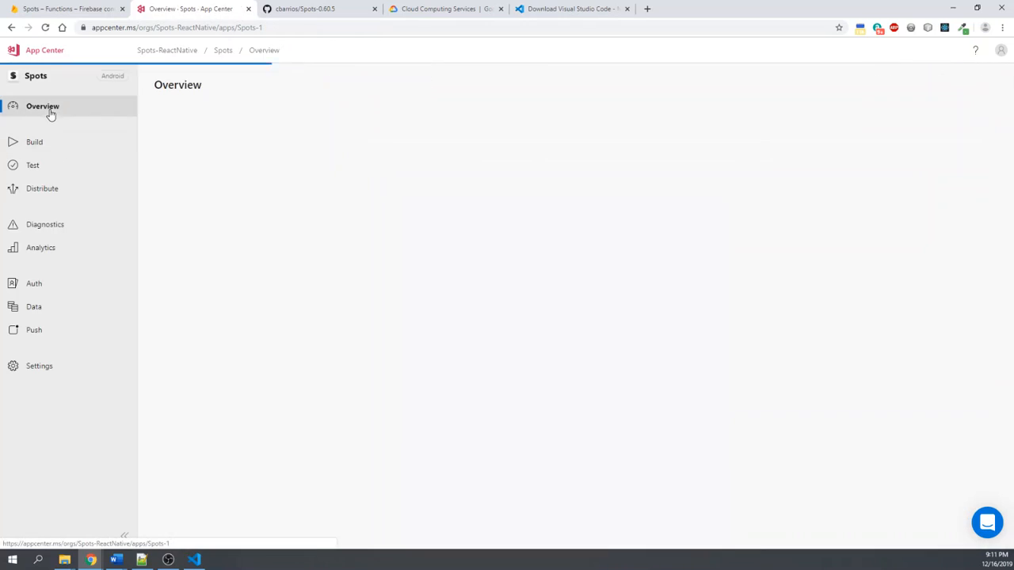
{"action": "scroll", "coordinate": [626, 229], "scroll_direction": "down", "scroll_amount": 3}
{"action": "left_click", "coordinate": [71, 142]}
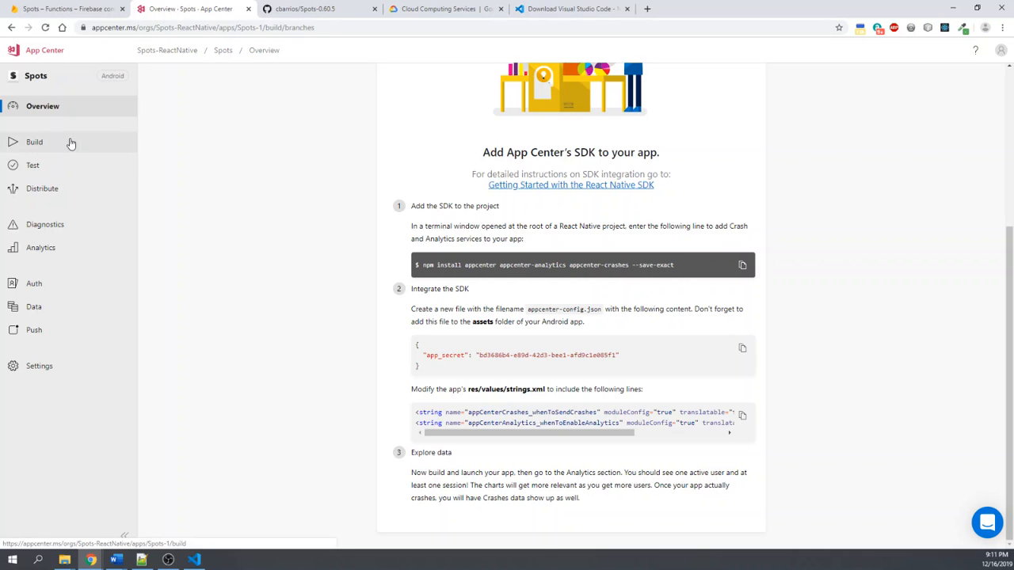
{"action": "left_click", "coordinate": [987, 85]}
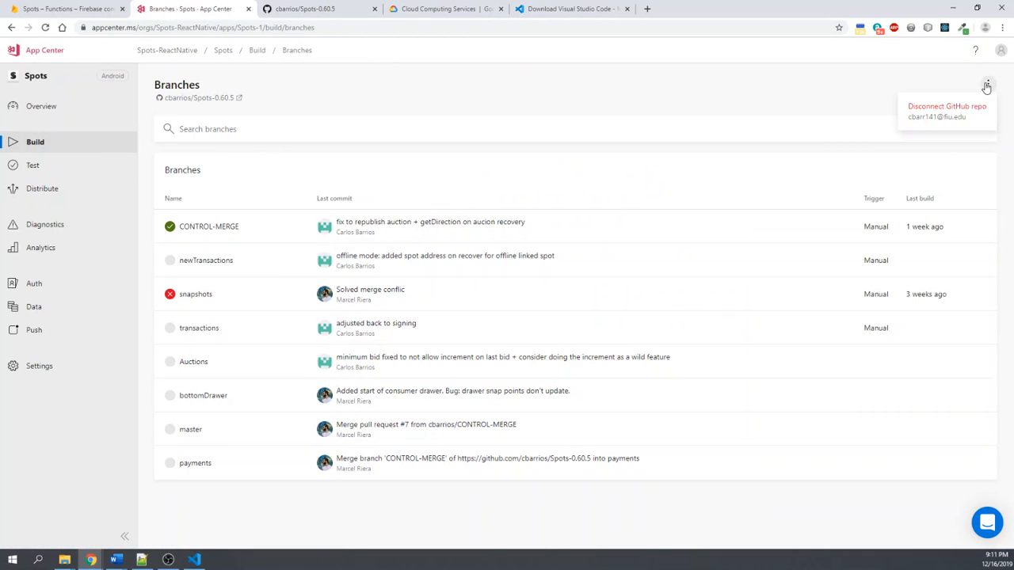
{"action": "left_click", "coordinate": [777, 108]}
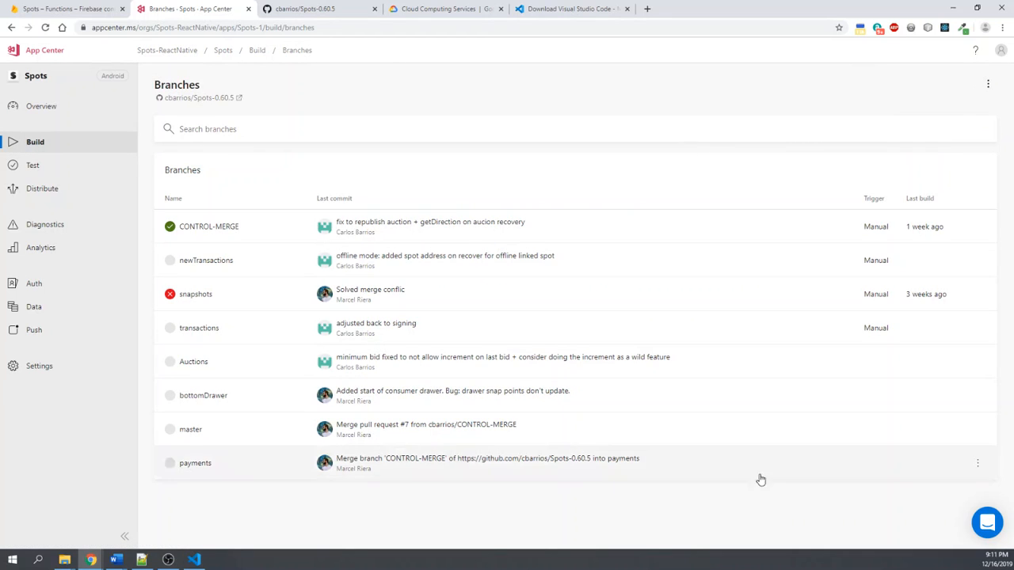
- Open the CONTROL-MERGE branch's build configuration and examine the build frequency, version code and other app build settings
{"action": "left_click", "coordinate": [247, 226]}
{"action": "left_click", "coordinate": [961, 89]}
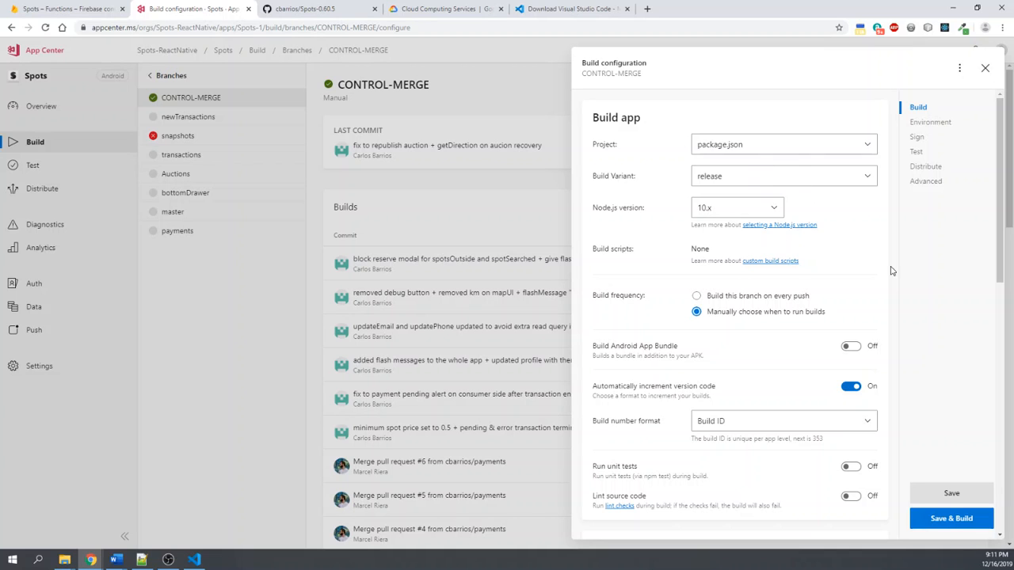
{"action": "scroll", "coordinate": [634, 304], "scroll_direction": "down", "scroll_amount": 1}
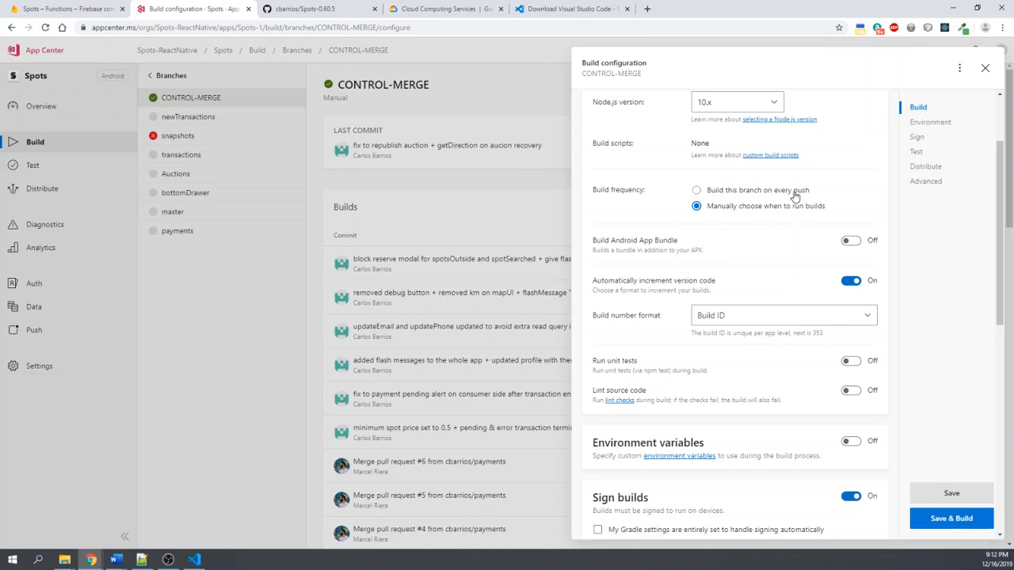
{"action": "scroll", "coordinate": [816, 222], "scroll_direction": "up", "scroll_amount": 1}
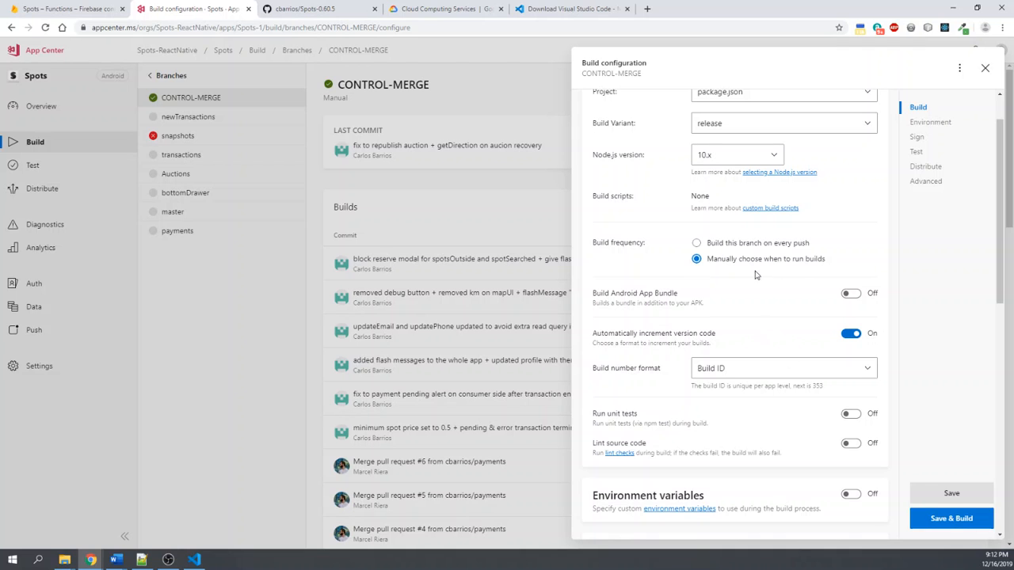
{"action": "scroll", "coordinate": [753, 362], "scroll_direction": "down", "scroll_amount": 2}
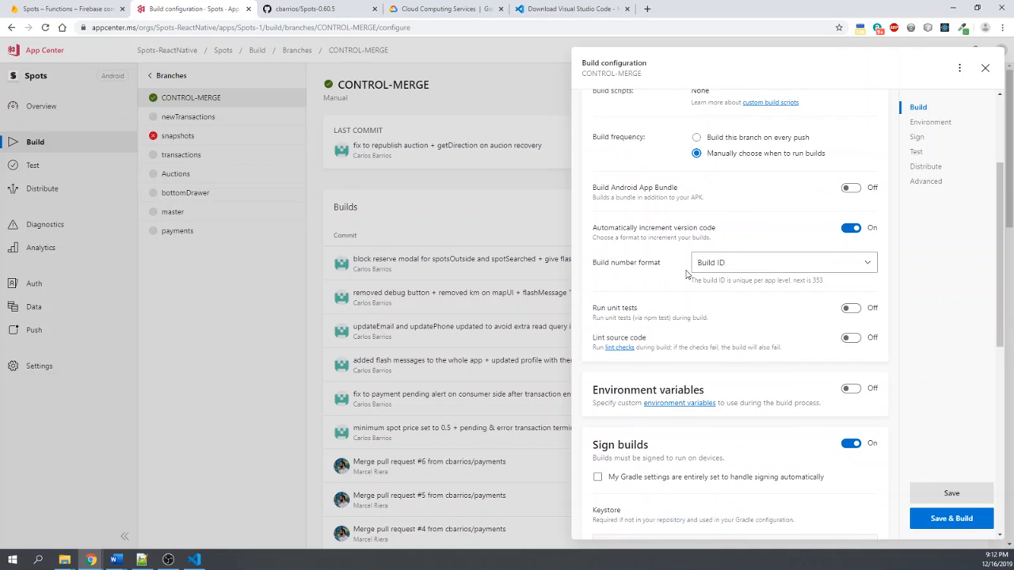
{"action": "scroll", "coordinate": [786, 205], "scroll_direction": "down", "scroll_amount": 1}
{"action": "scroll", "coordinate": [753, 293], "scroll_direction": "up", "scroll_amount": 2}
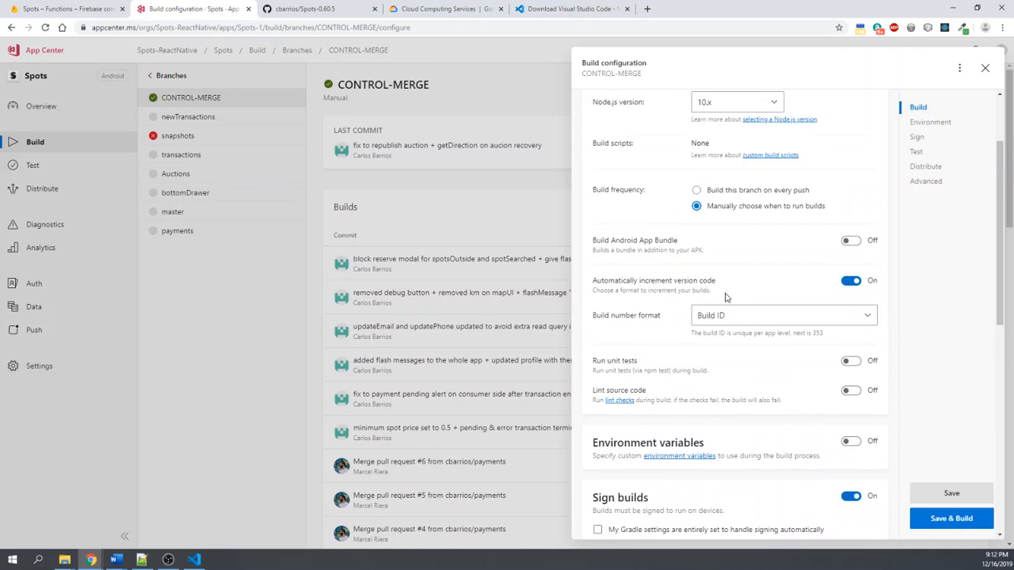
{"action": "scroll", "coordinate": [745, 396], "scroll_direction": "down", "scroll_amount": 1}
{"action": "scroll", "coordinate": [724, 290], "scroll_direction": "down", "scroll_amount": 1}
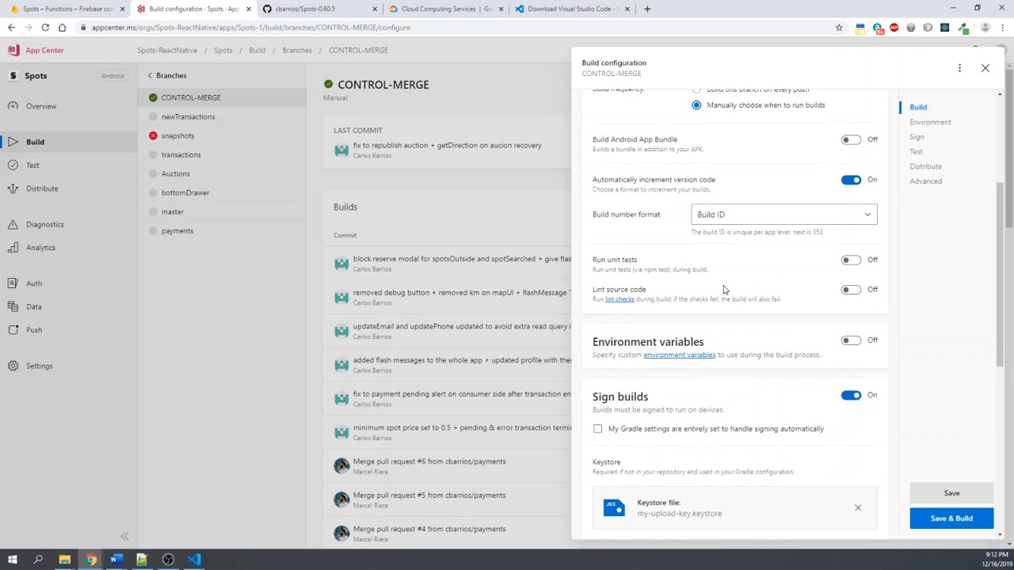
{"action": "scroll", "coordinate": [724, 290], "scroll_direction": "up", "scroll_amount": 1}
{"action": "scroll", "coordinate": [723, 290], "scroll_direction": "down", "scroll_amount": 1}
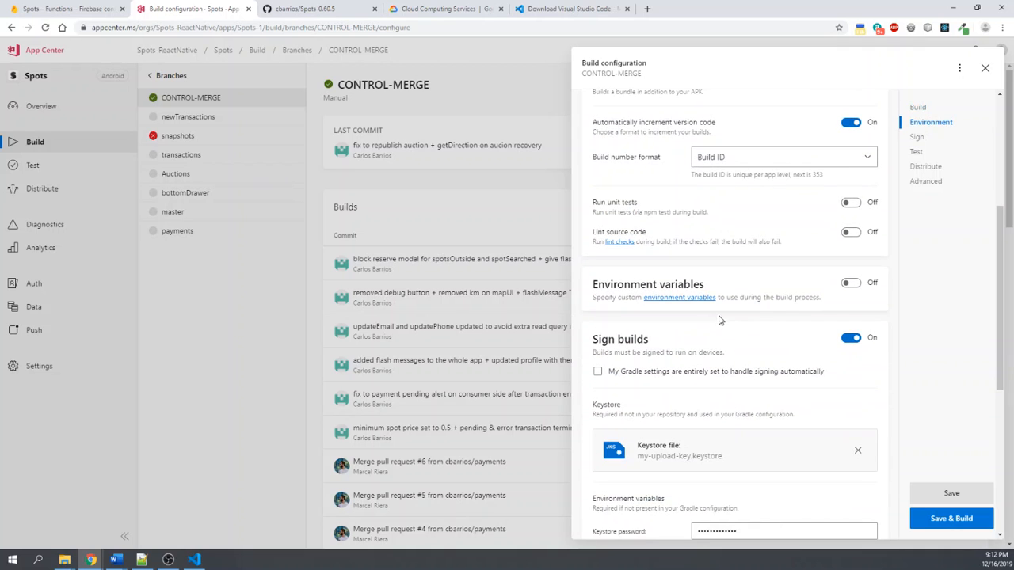
- Examine the build signing, keystore, real-device testing and build distribution settings in the CONTROL-MERGE configuration
{"action": "scroll", "coordinate": [760, 270], "scroll_direction": "down", "scroll_amount": 1}
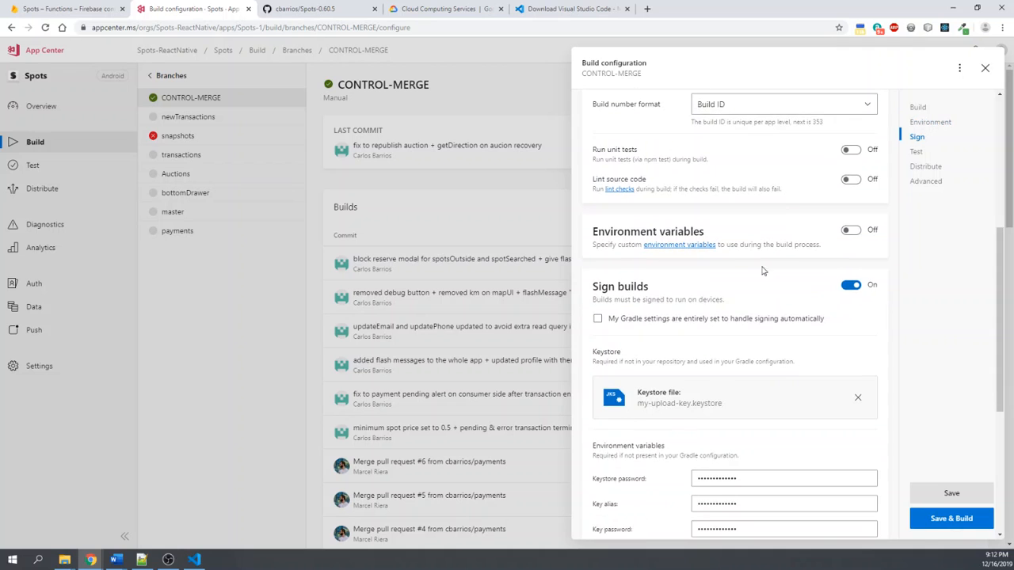
{"action": "scroll", "coordinate": [788, 265], "scroll_direction": "down", "scroll_amount": 2}
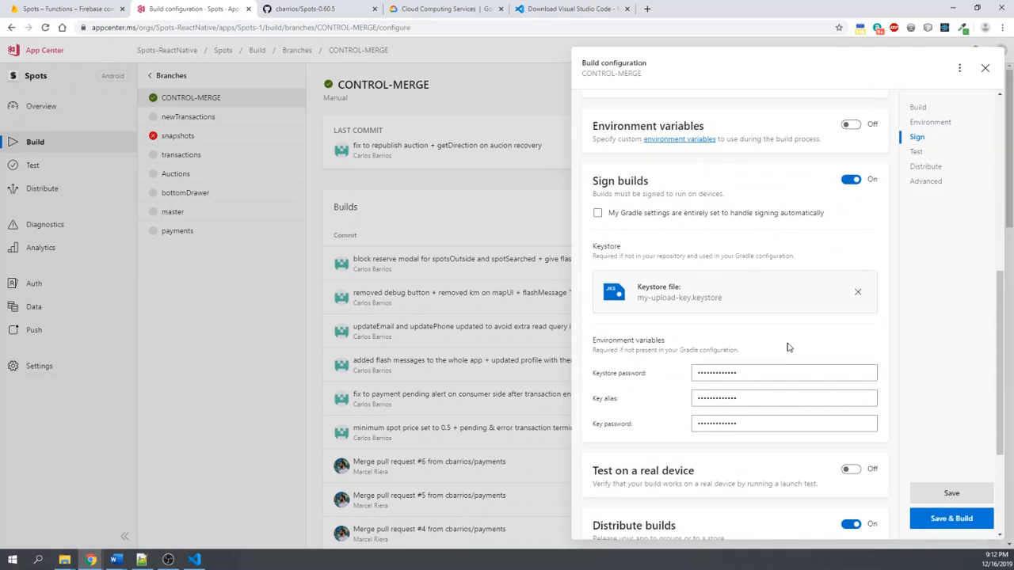
{"action": "scroll", "coordinate": [813, 293], "scroll_direction": "down", "scroll_amount": 2}
{"action": "scroll", "coordinate": [798, 310], "scroll_direction": "up", "scroll_amount": 2}
{"action": "scroll", "coordinate": [816, 269], "scroll_direction": "up", "scroll_amount": 2}
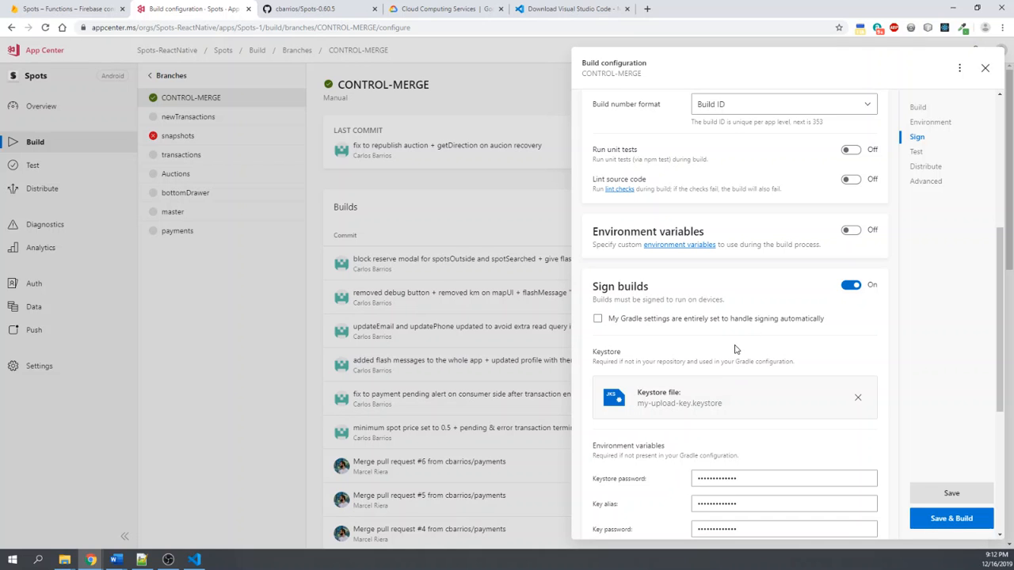
{"action": "scroll", "coordinate": [741, 356], "scroll_direction": "down", "scroll_amount": 1}
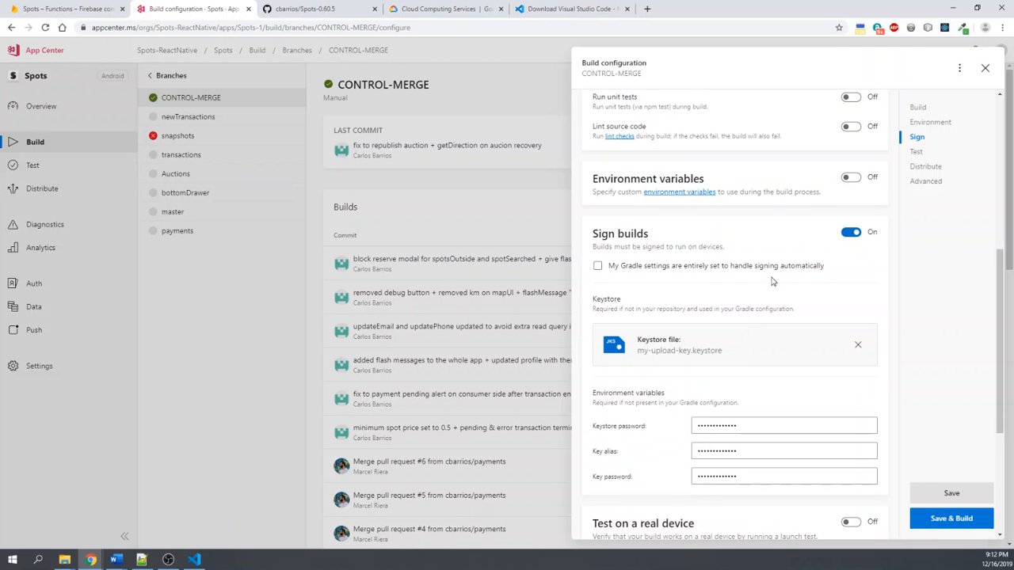
{"action": "scroll", "coordinate": [709, 346], "scroll_direction": "down", "scroll_amount": 1}
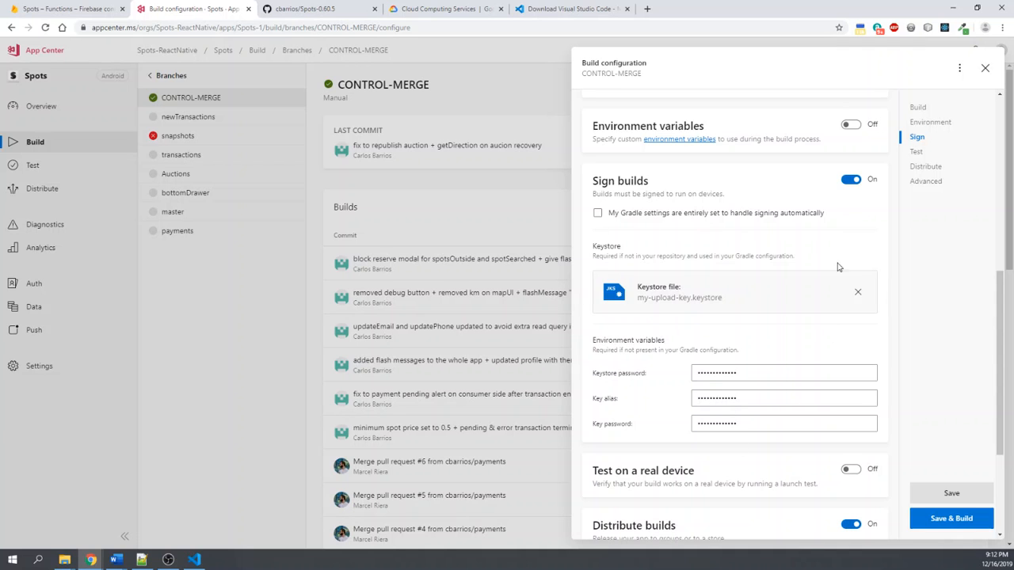
{"action": "scroll", "coordinate": [790, 367], "scroll_direction": "down", "scroll_amount": 1}
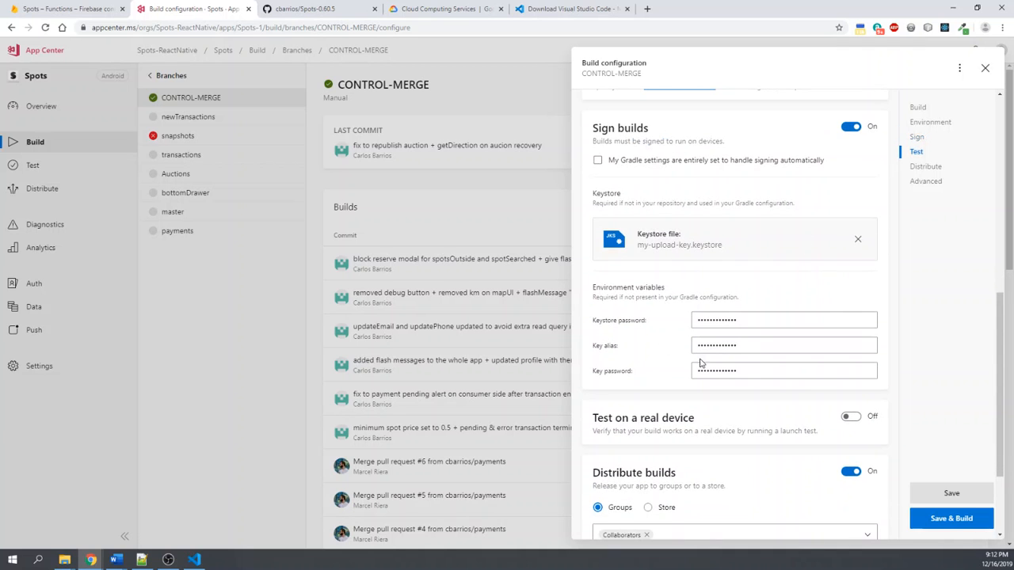
{"action": "scroll", "coordinate": [690, 356], "scroll_direction": "down", "scroll_amount": 2}
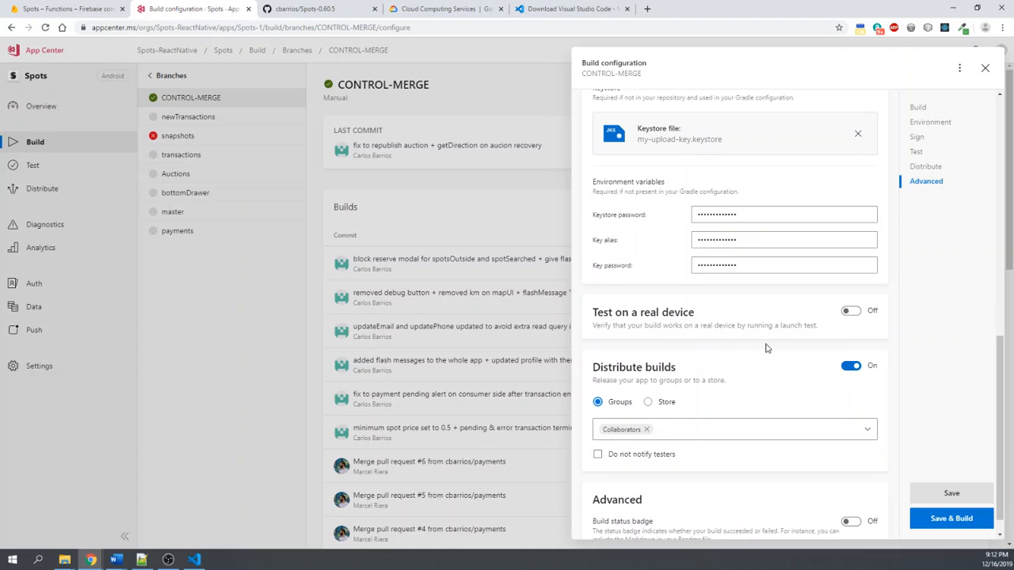
- Switch on testing on a real device in the CONTROL-MERGE build configuration and review the build distribution settings without saving
{"action": "scroll", "coordinate": [771, 388], "scroll_direction": "up", "scroll_amount": 1}
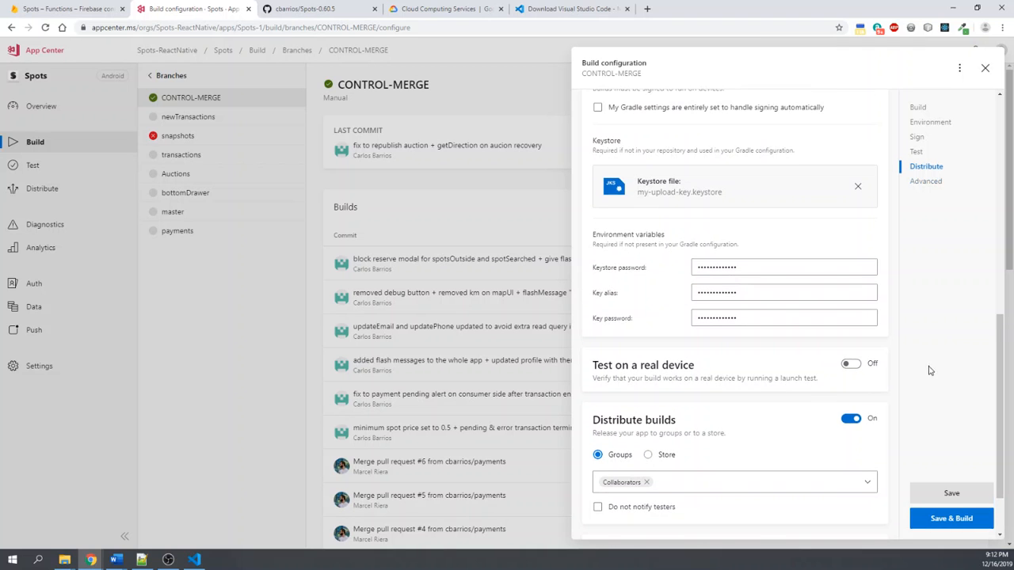
{"action": "left_click", "coordinate": [850, 366]}
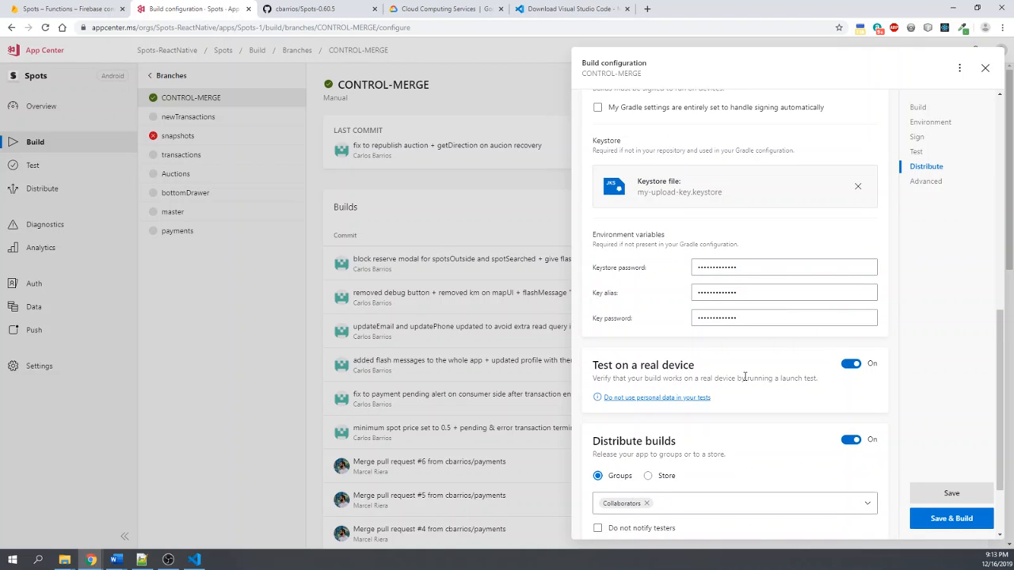
{"action": "scroll", "coordinate": [745, 378], "scroll_direction": "down", "scroll_amount": 1}
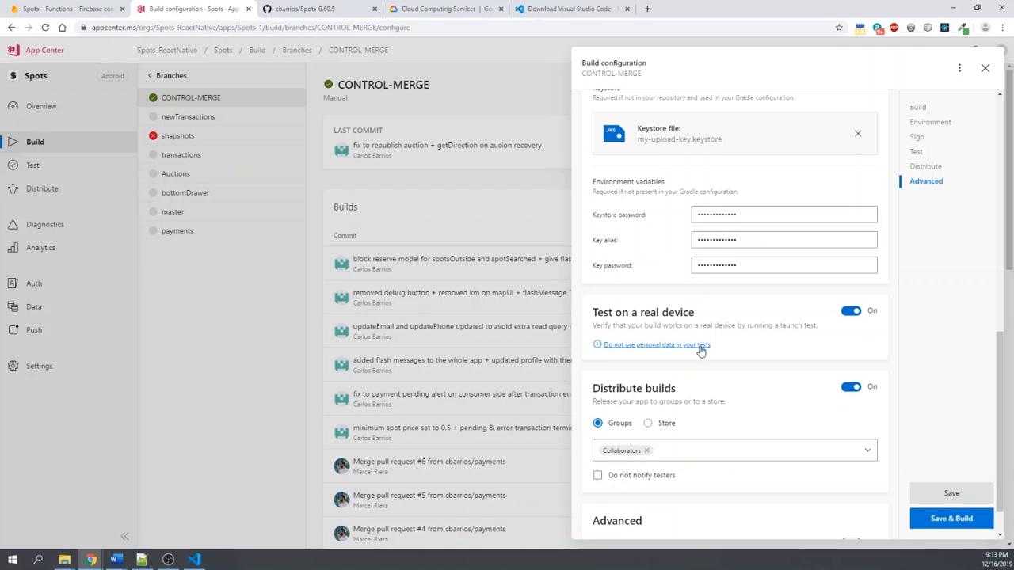
{"action": "scroll", "coordinate": [738, 364], "scroll_direction": "down", "scroll_amount": 1}
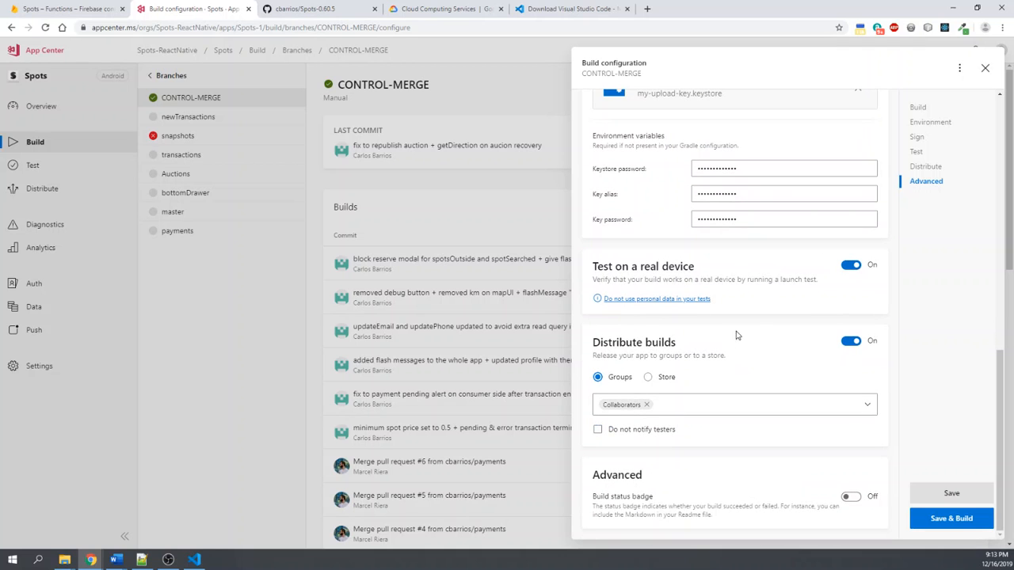
{"action": "scroll", "coordinate": [736, 336], "scroll_direction": "up", "scroll_amount": 1}
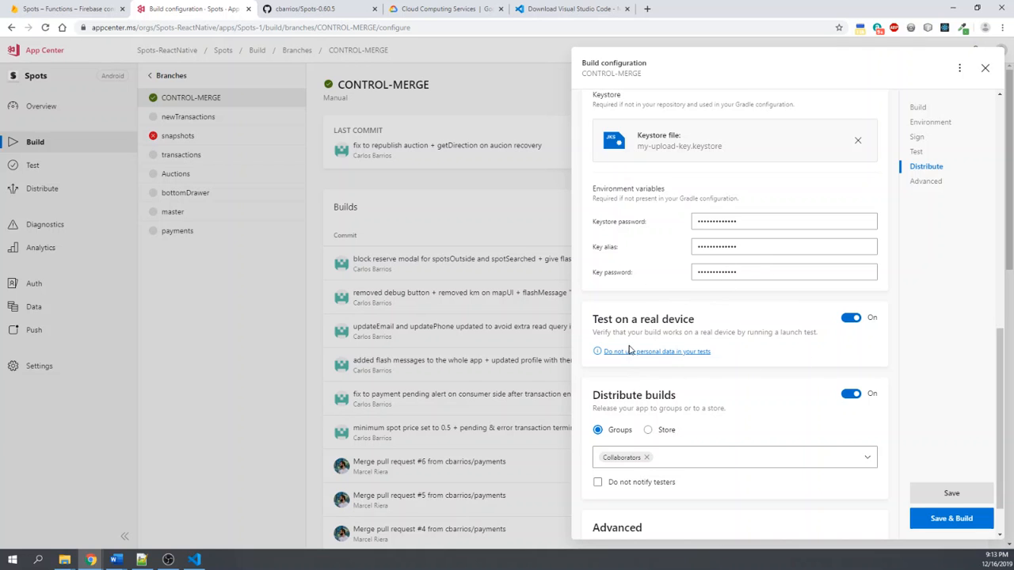
{"action": "scroll", "coordinate": [724, 351], "scroll_direction": "down", "scroll_amount": 1}
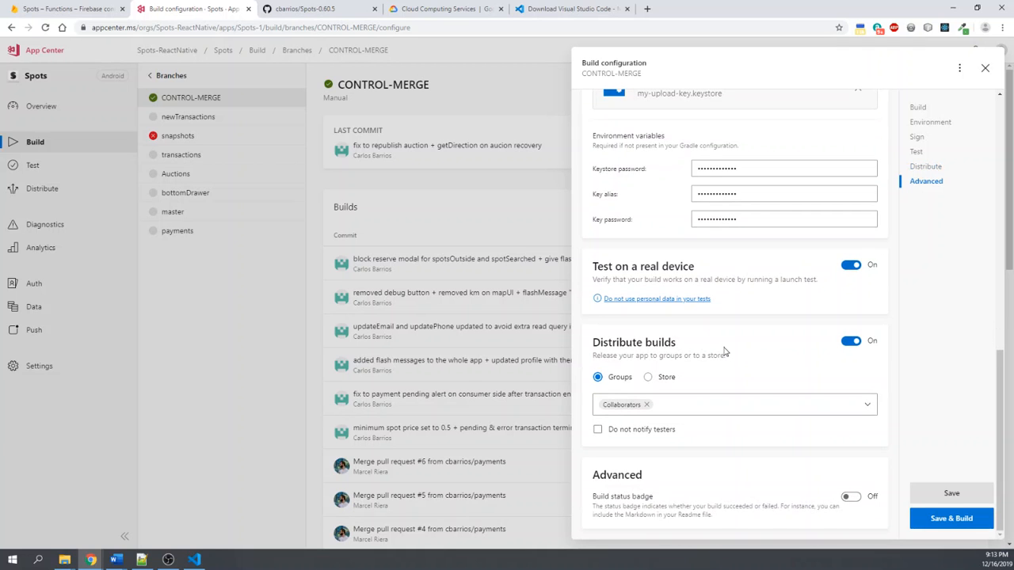
{"action": "scroll", "coordinate": [724, 351], "scroll_direction": "up", "scroll_amount": 15}
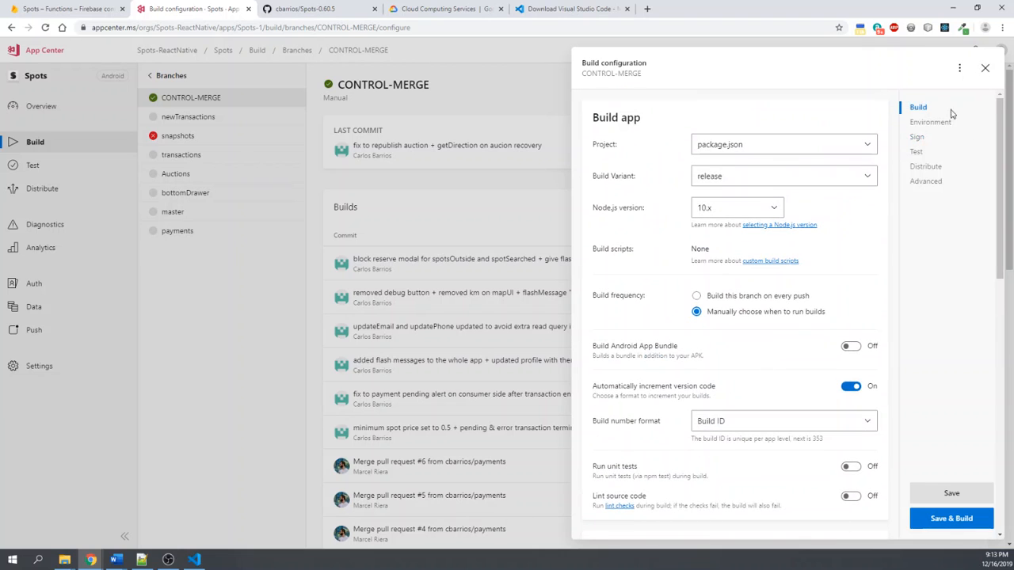
- Check which package.json projects the CONTROL-MERGE build configuration offers, keep the /spots one, and close the configuration
{"action": "scroll", "coordinate": [793, 206], "scroll_direction": "down", "scroll_amount": 1}
{"action": "scroll", "coordinate": [860, 193], "scroll_direction": "up", "scroll_amount": 1}
{"action": "left_click", "coordinate": [868, 149]}
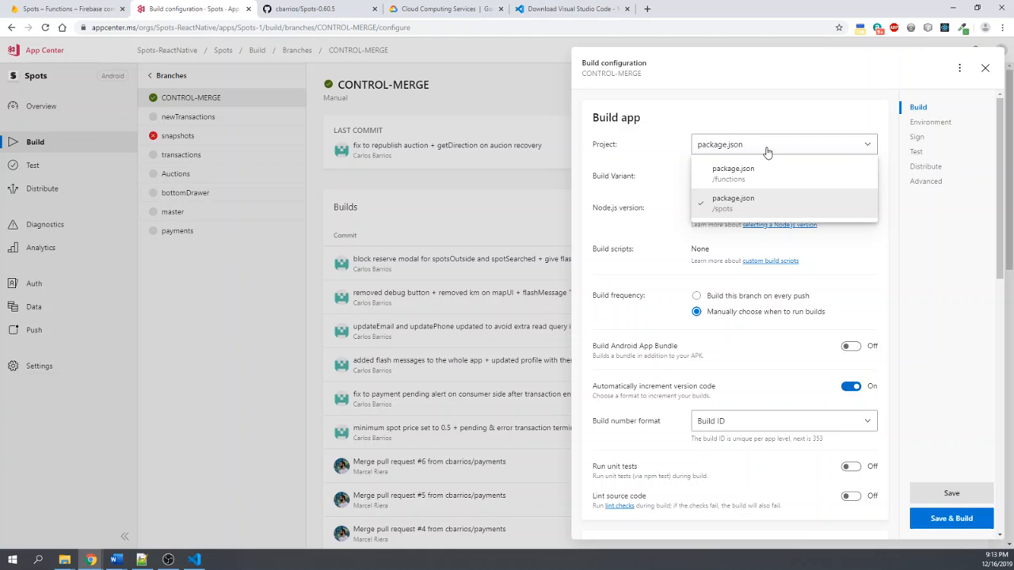
{"action": "left_click", "coordinate": [703, 146]}
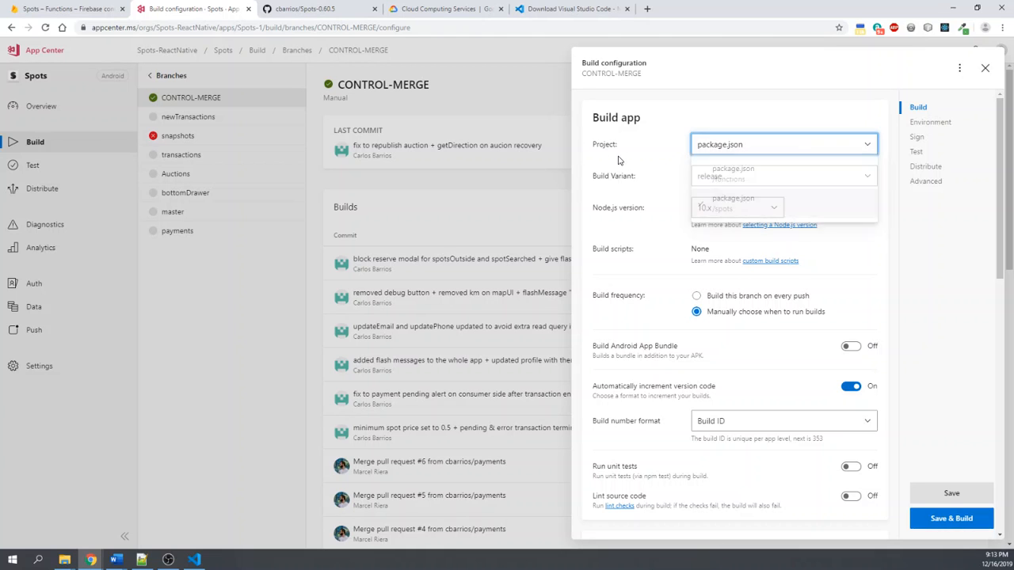
{"action": "left_click", "coordinate": [848, 149]}
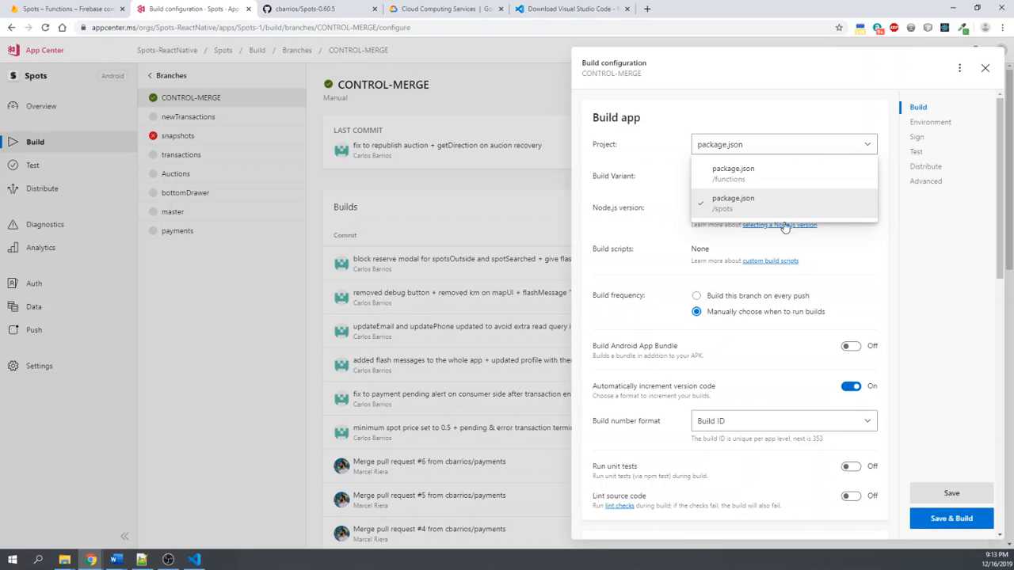
{"action": "left_click", "coordinate": [657, 162]}
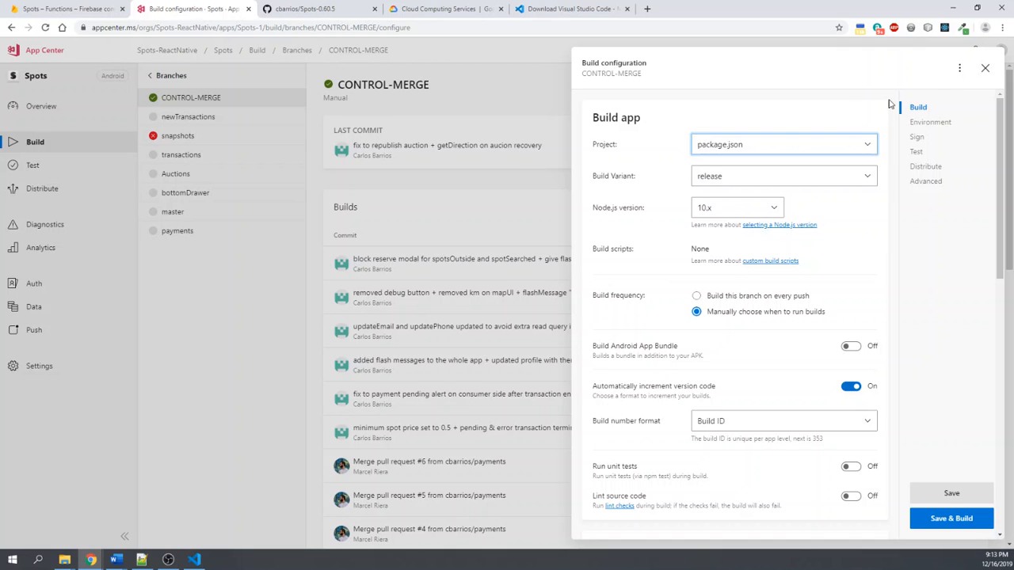
{"action": "left_click", "coordinate": [986, 70]}
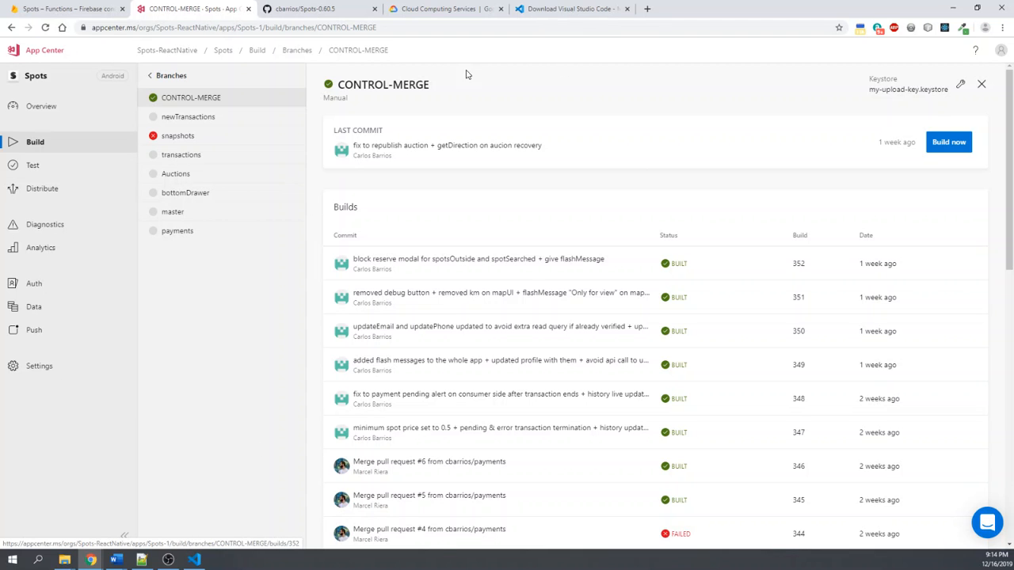
- Examine the CONTROL-MERGE branch's list of builds, comparing commits, build statuses, build numbers and dates
{"action": "scroll", "coordinate": [464, 283], "scroll_direction": "down", "scroll_amount": 4}
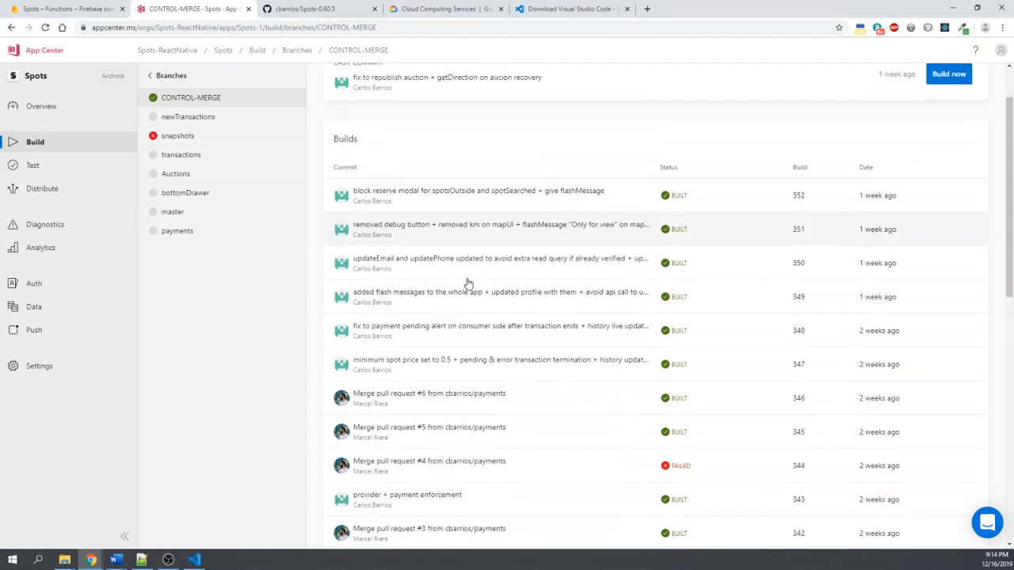
{"action": "scroll", "coordinate": [750, 319], "scroll_direction": "down", "scroll_amount": 4}
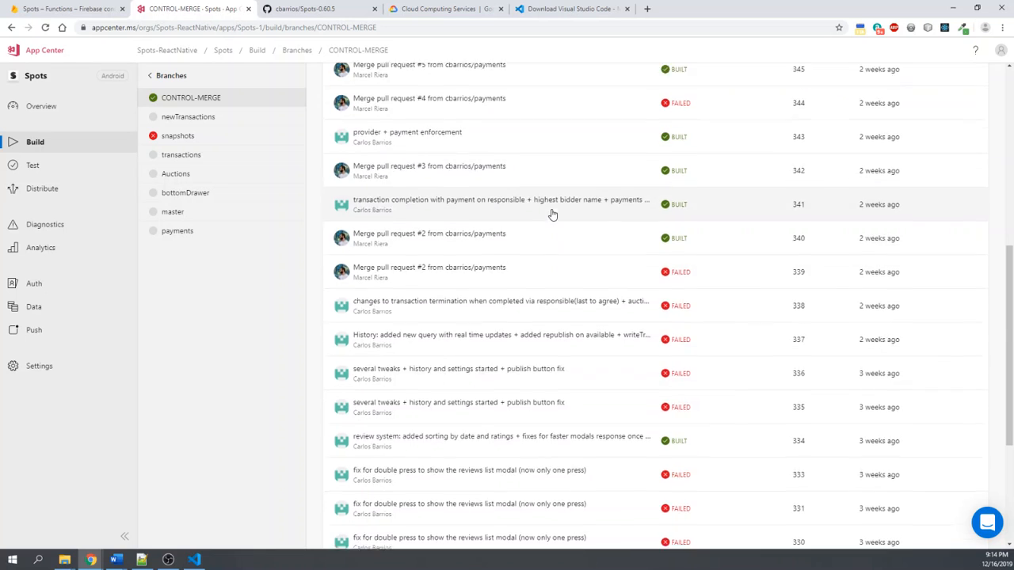
{"action": "scroll", "coordinate": [636, 283], "scroll_direction": "up", "scroll_amount": 8}
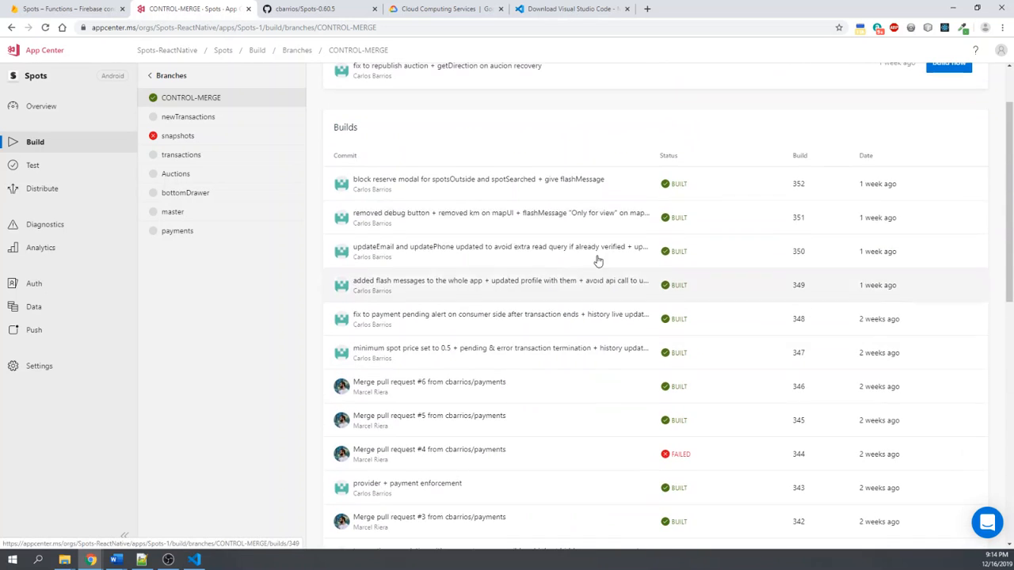
{"action": "scroll", "coordinate": [680, 291], "scroll_direction": "up", "scroll_amount": 1}
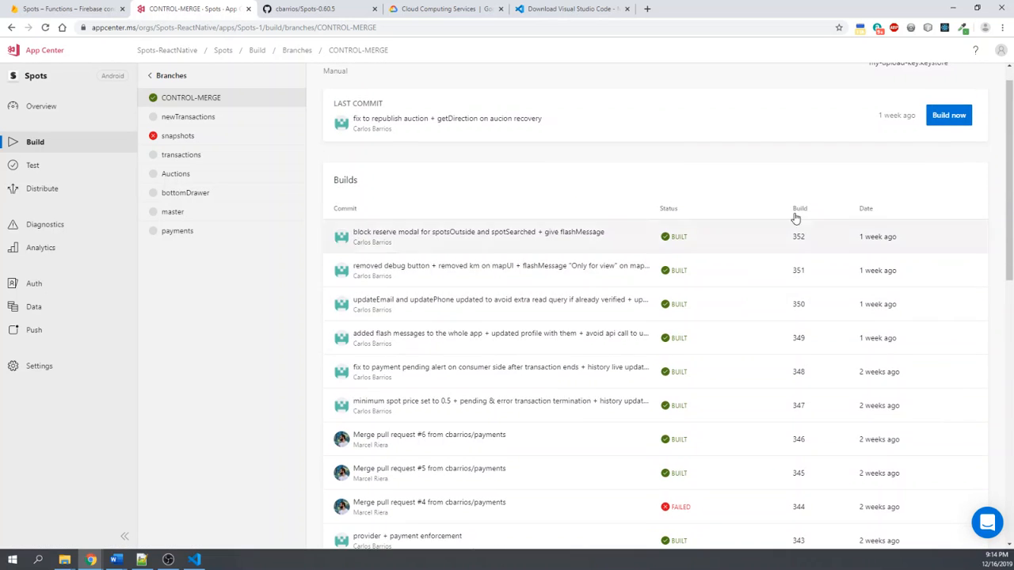
{"action": "scroll", "coordinate": [767, 349], "scroll_direction": "down", "scroll_amount": 1}
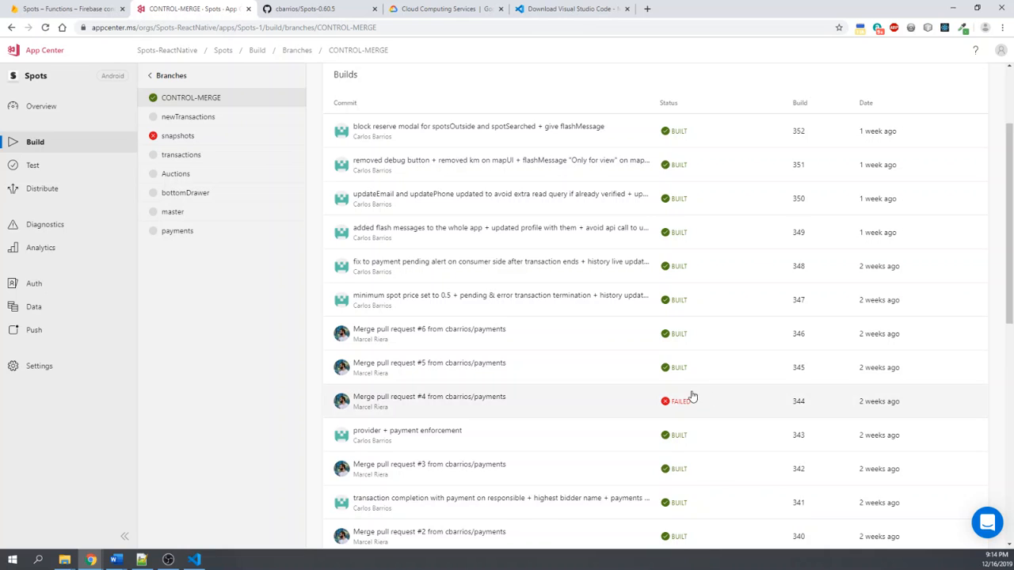
{"action": "scroll", "coordinate": [690, 394], "scroll_direction": "up", "scroll_amount": 1}
{"action": "scroll", "coordinate": [626, 273], "scroll_direction": "up", "scroll_amount": 1}
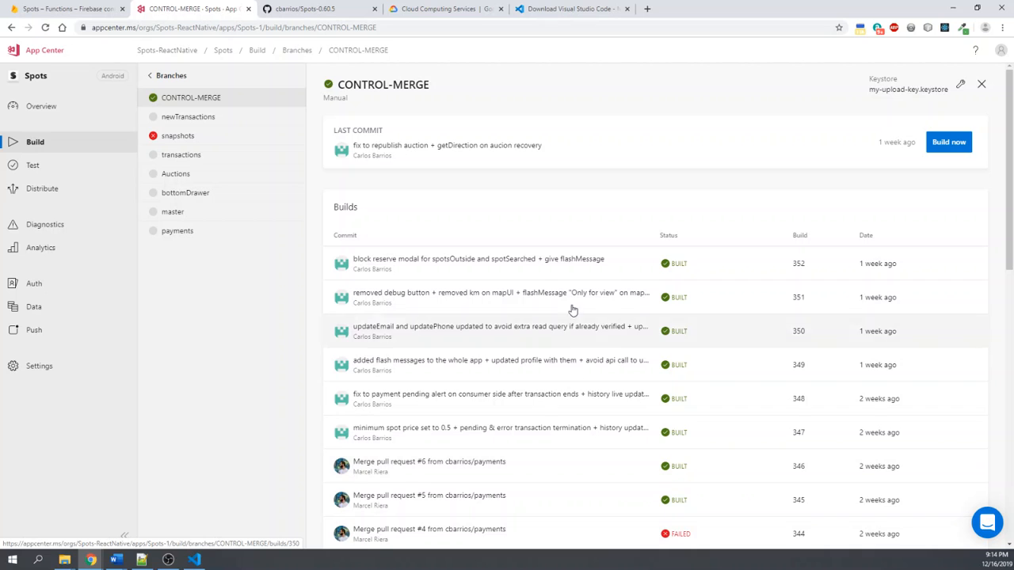
{"action": "scroll", "coordinate": [475, 214], "scroll_direction": "down", "scroll_amount": 1}
{"action": "scroll", "coordinate": [498, 229], "scroll_direction": "up", "scroll_amount": 1}
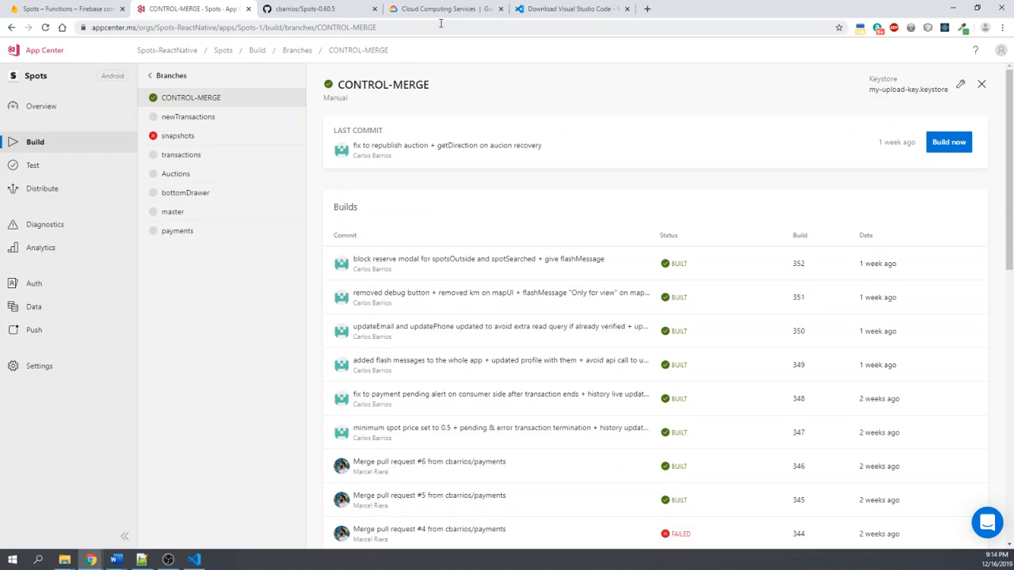
- Switch to the Spots-0.60.5 repository page on GitHub and copy its full web address
{"action": "left_click", "coordinate": [323, 11]}
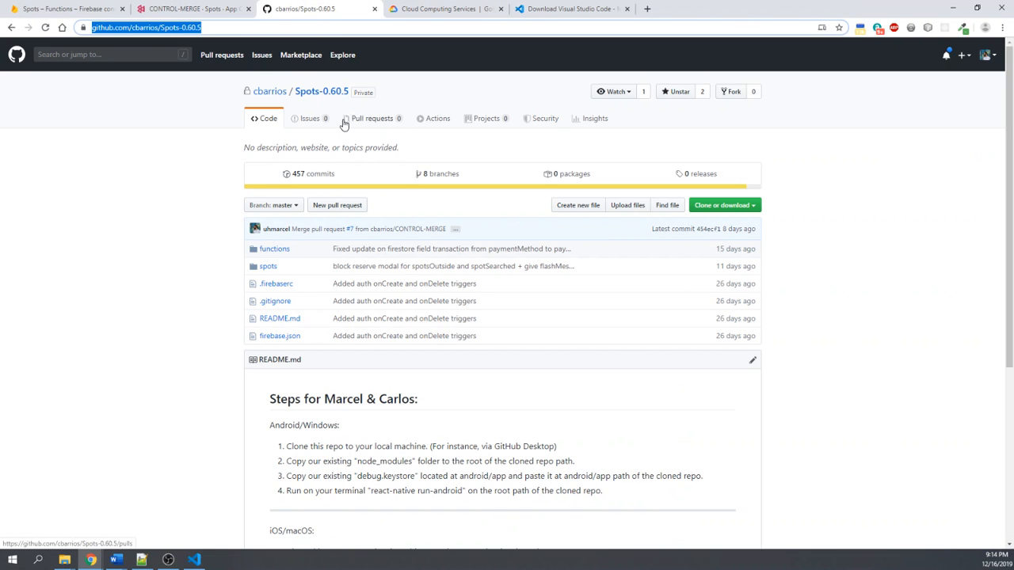
{"action": "left_click", "coordinate": [282, 27]}
{"action": "triple_click", "coordinate": [290, 31]}
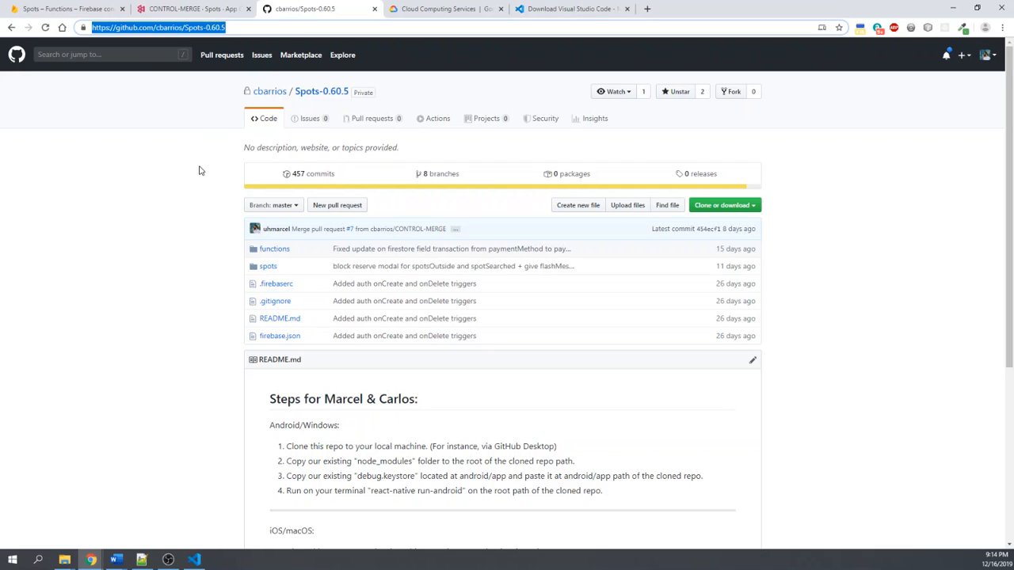
{"action": "triple_click", "coordinate": [291, 31]}
{"action": "key", "text": "ctrl+c"}
- Minimize the browser, create a new folder on the desktop and name it Spots-demo
{"action": "left_click", "coordinate": [948, 7]}
{"action": "right_click", "coordinate": [494, 93]}
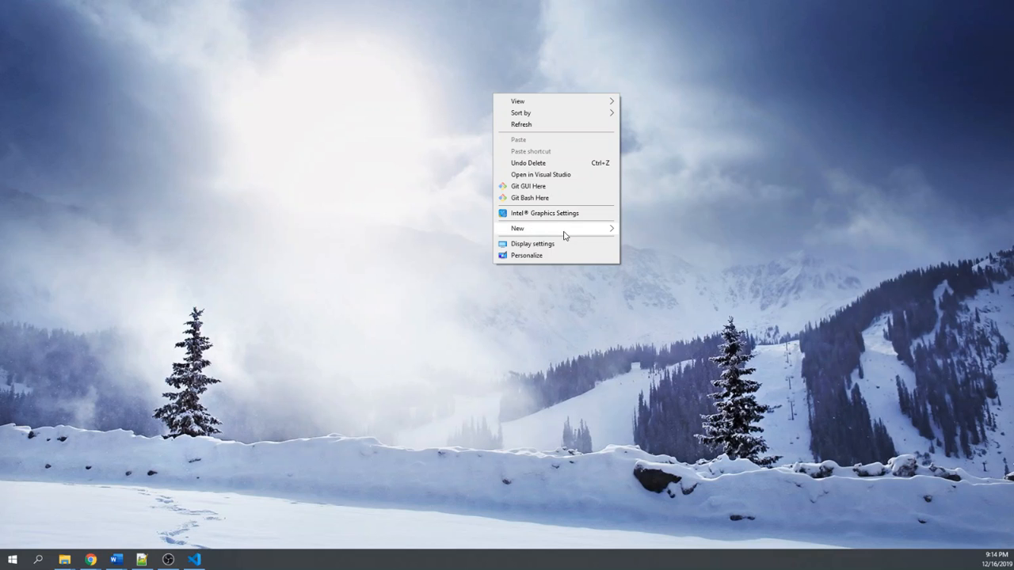
{"action": "mouse_move", "coordinate": [565, 235]}
{"action": "left_click", "coordinate": [658, 228]}
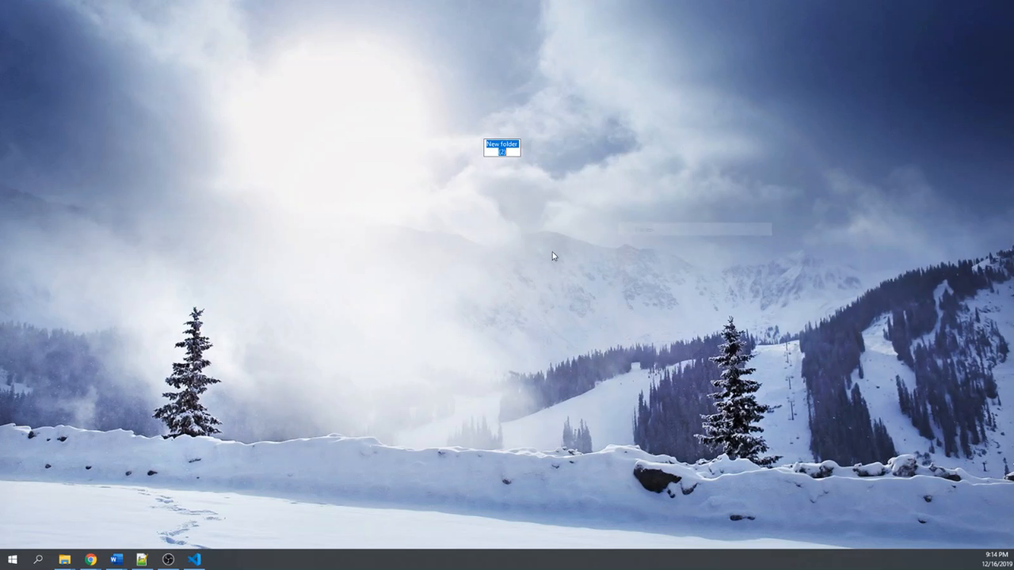
{"action": "key", "text": "Return"}
{"action": "right_click", "coordinate": [509, 148]}
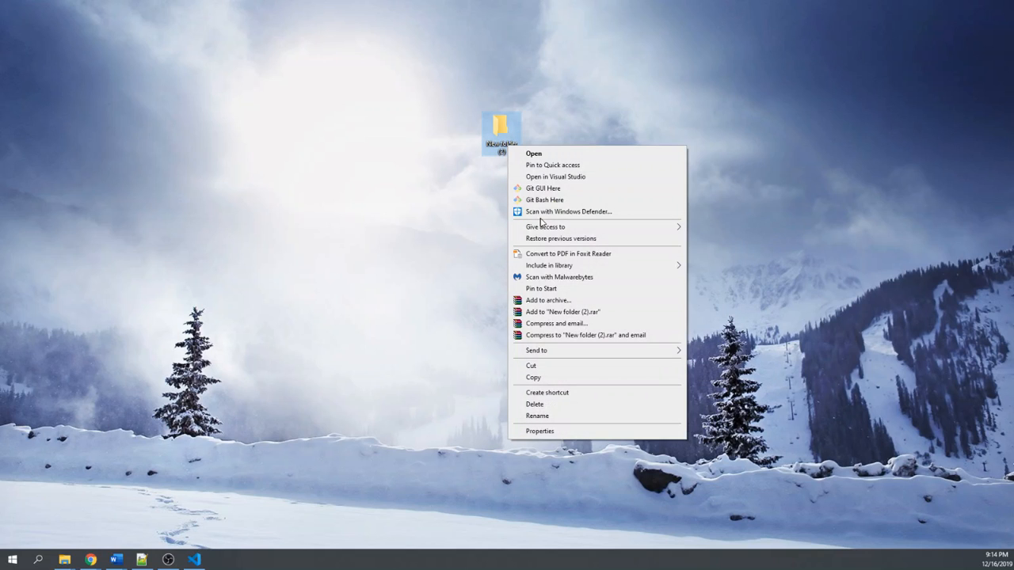
{"action": "left_click", "coordinate": [552, 415]}
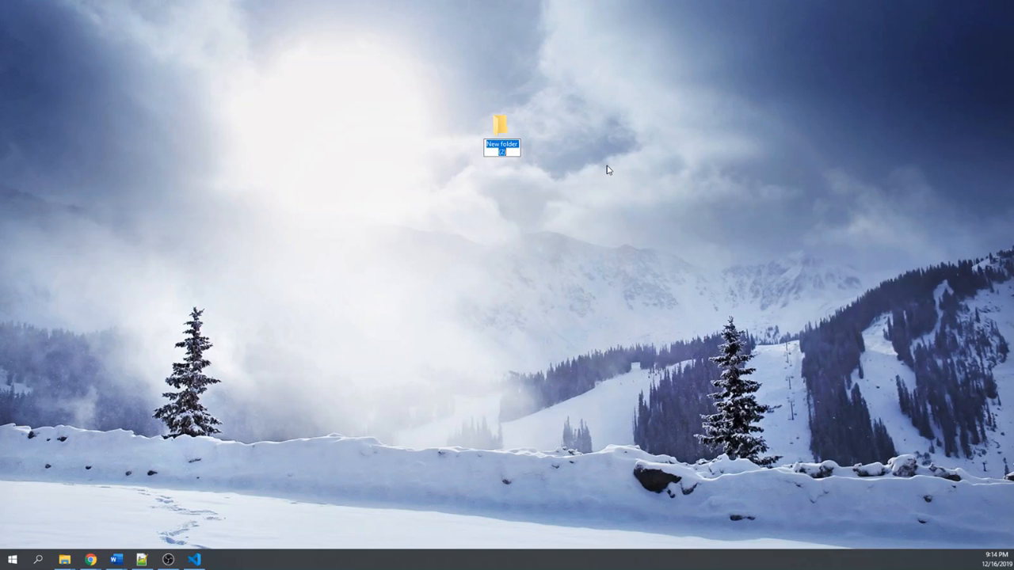
{"action": "key", "text": "BackSpace"}
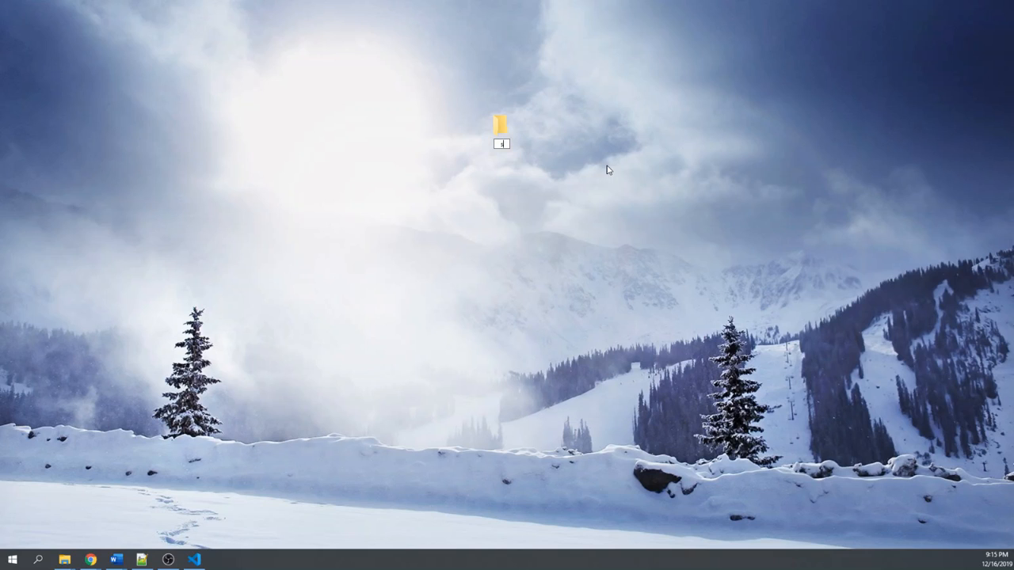
{"action": "type", "text": "Spots"}
{"action": "key", "text": "BackSpace"}
{"action": "type", "text": "s-demo"}
{"action": "left_click", "coordinate": [590, 170]}
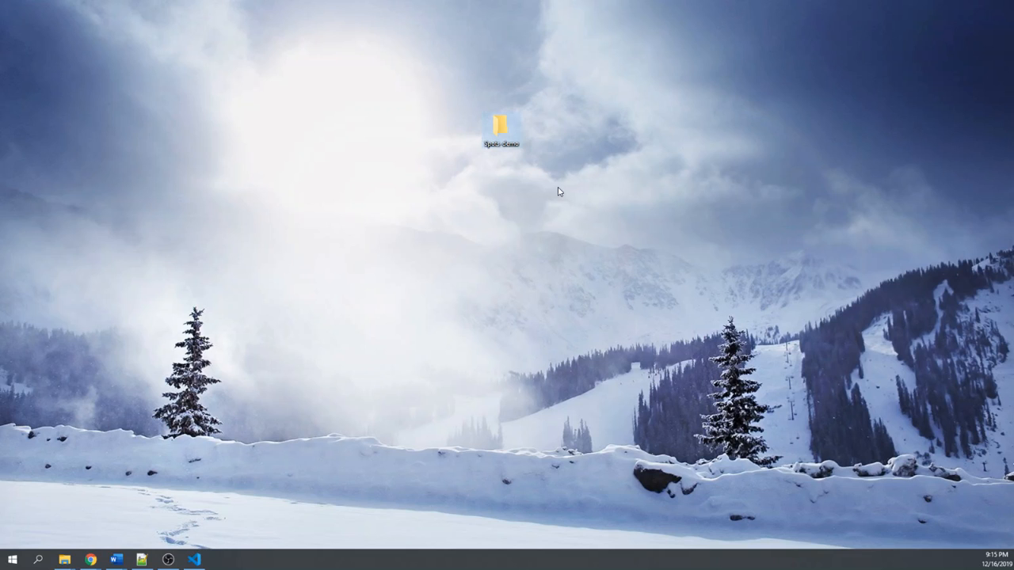
- Open the Spots-demo folder in a maximized File Explorer window and start a Command Prompt (cmd) at its path
{"action": "double_click", "coordinate": [493, 125]}
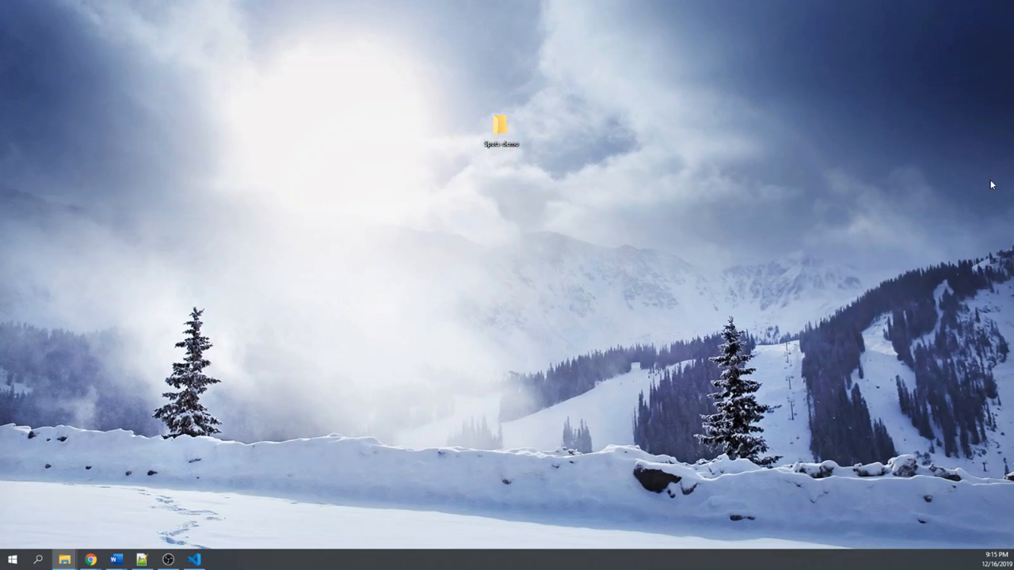
{"action": "left_click_drag", "start_coordinate": [612, 155], "coordinate": [427, 96]}
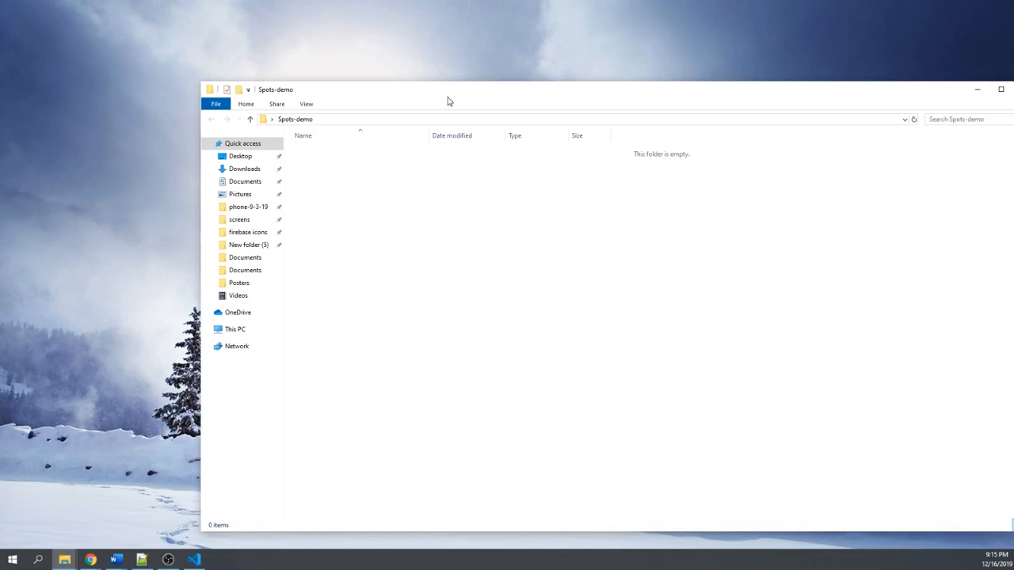
{"action": "double_click", "coordinate": [447, 96]}
{"action": "left_click", "coordinate": [267, 33]}
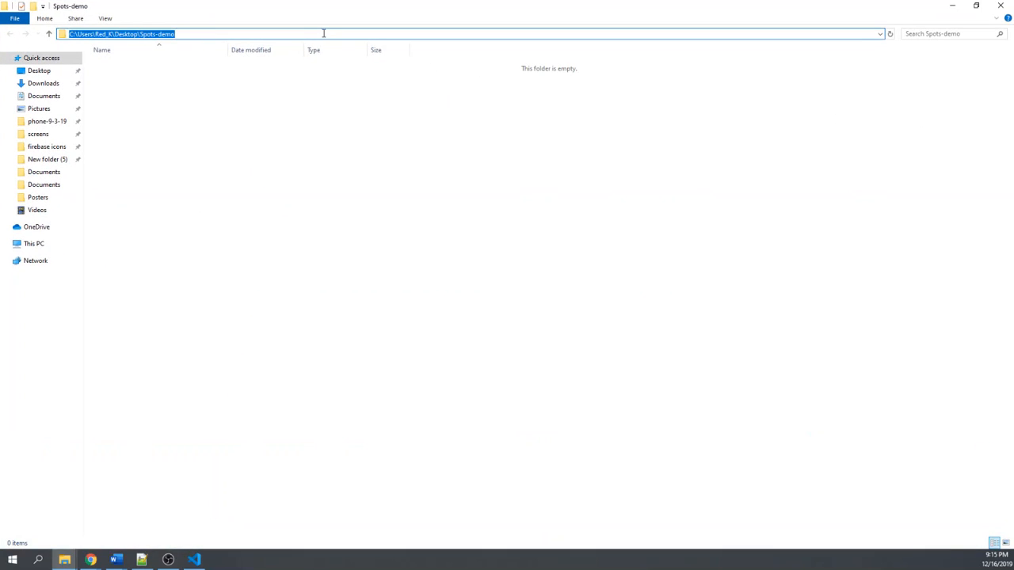
{"action": "type", "text": "cmd"}
{"action": "key", "text": "Return"}
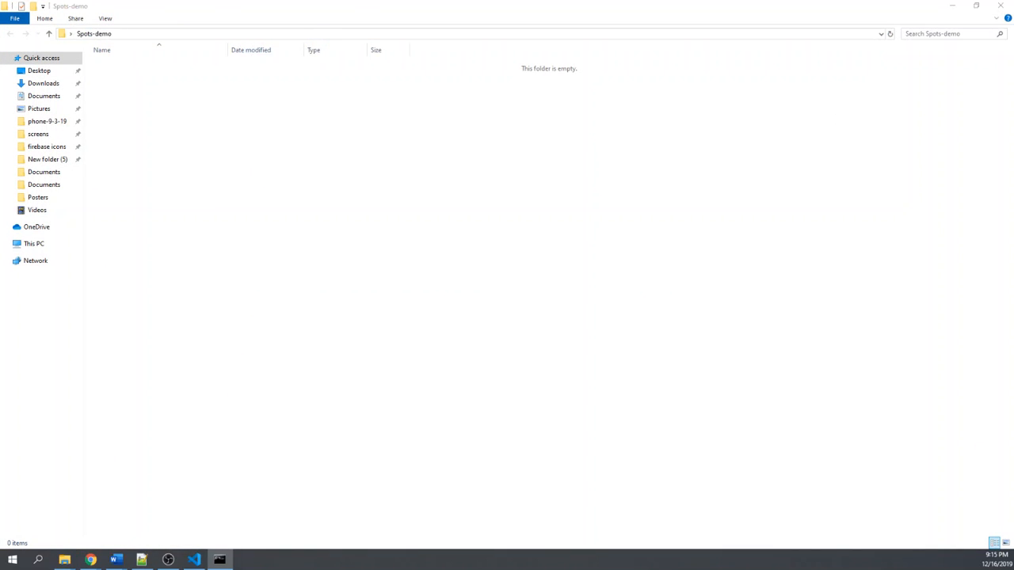
{"action": "left_click_drag", "start_coordinate": [483, 161], "coordinate": [343, 159]}
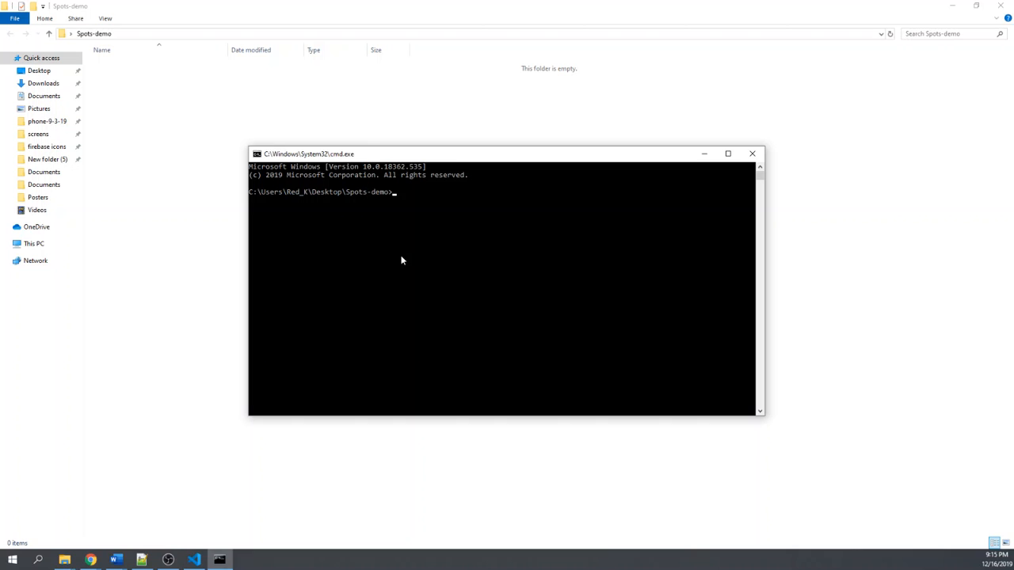
- Clone the Spots-0.60.5 GitHub repository into Spots-demo with git clone and the copied address, and open the cloned folder
{"action": "left_click", "coordinate": [427, 228]}
{"action": "type", "text": "git clone"}
{"action": "key", "text": "ctrl+v"}
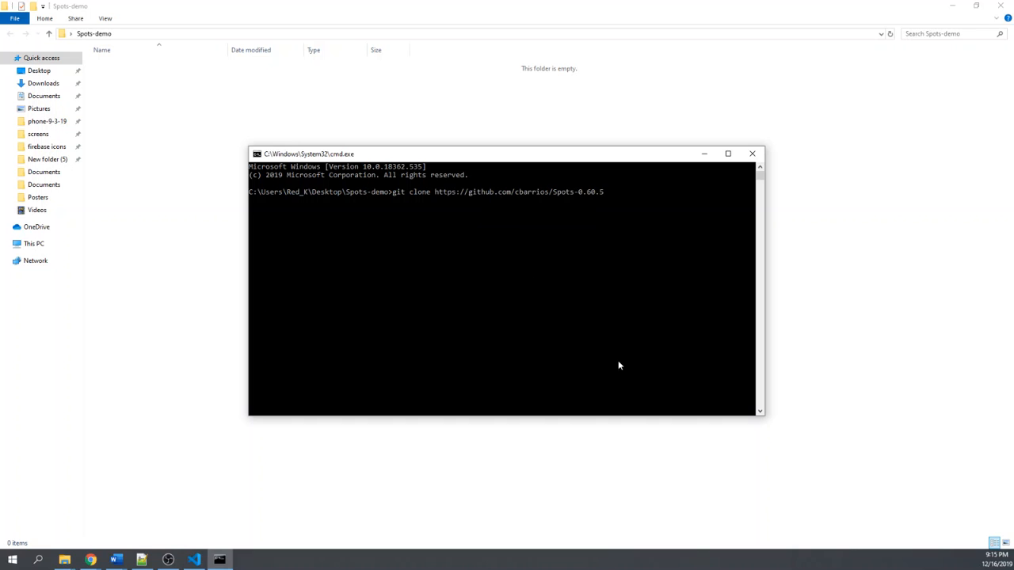
{"action": "key", "text": "Return"}
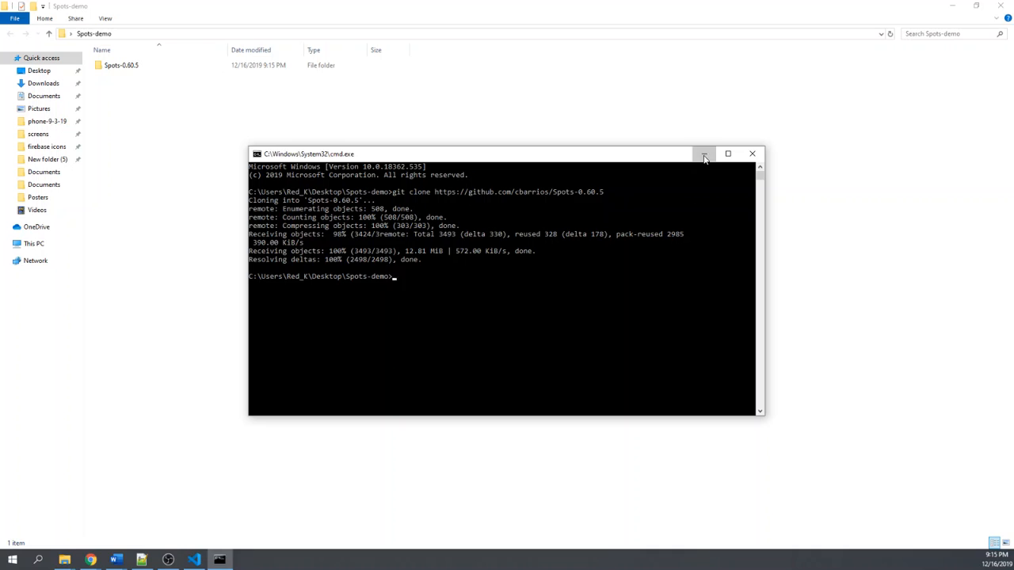
{"action": "left_click", "coordinate": [704, 155]}
{"action": "double_click", "coordinate": [125, 66]}
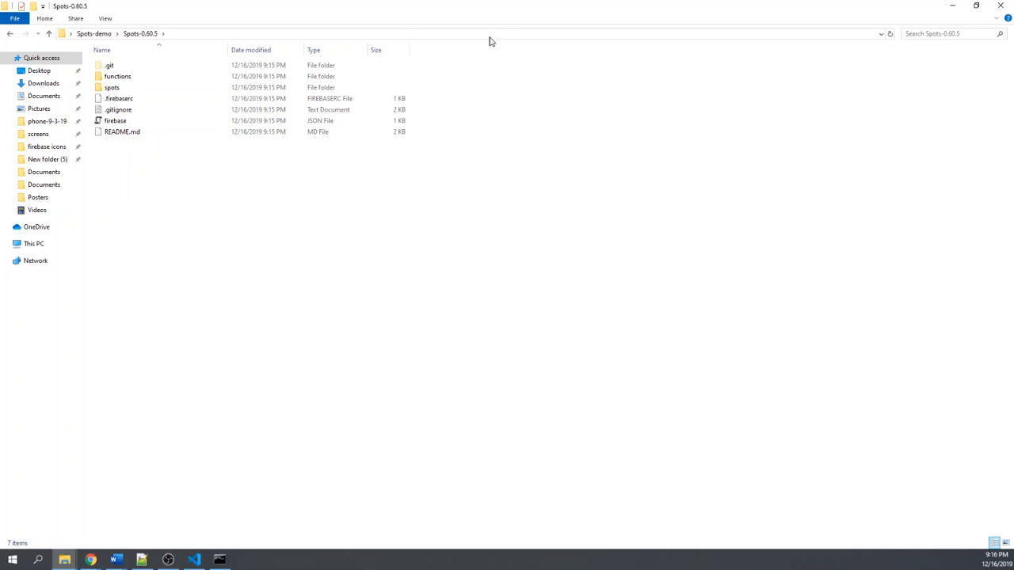
- Minimize the Spots-0.60.5 folder window and view the Spots project's stripe.js in a maximized Visual Studio Code window, moving that window aside when done
{"action": "left_click", "coordinate": [380, 33]}
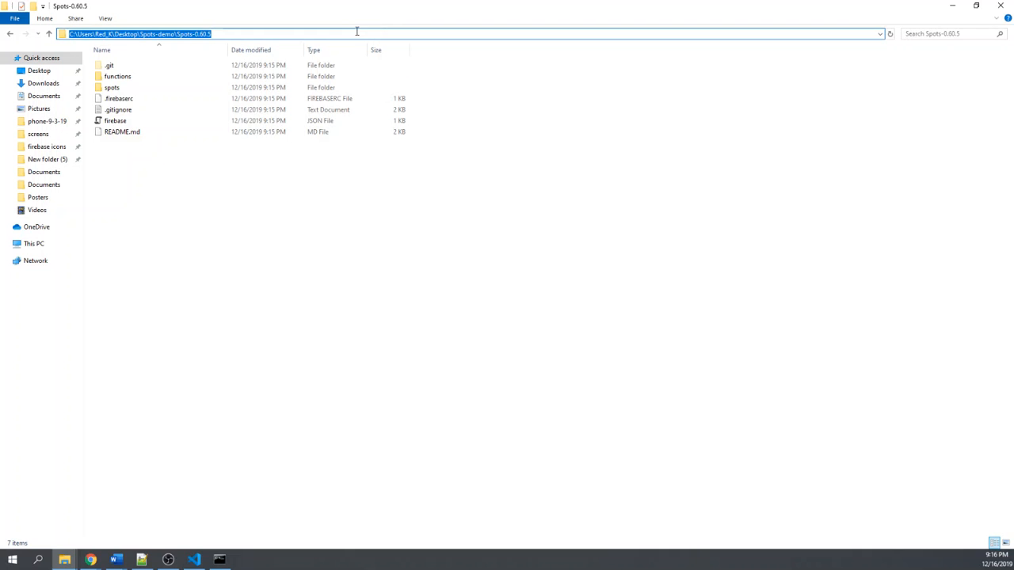
{"action": "left_click", "coordinate": [225, 252]}
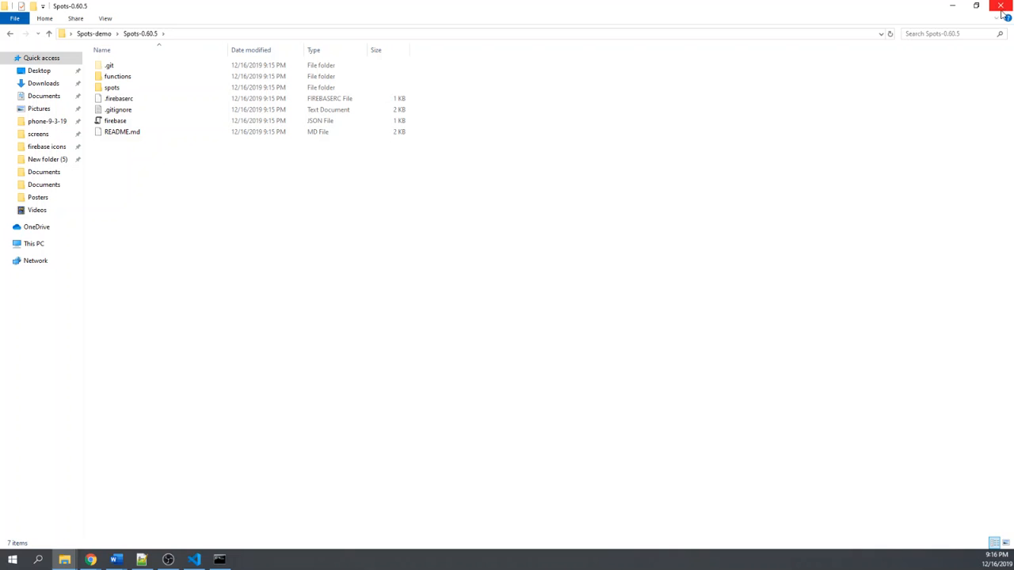
{"action": "left_click", "coordinate": [952, 6]}
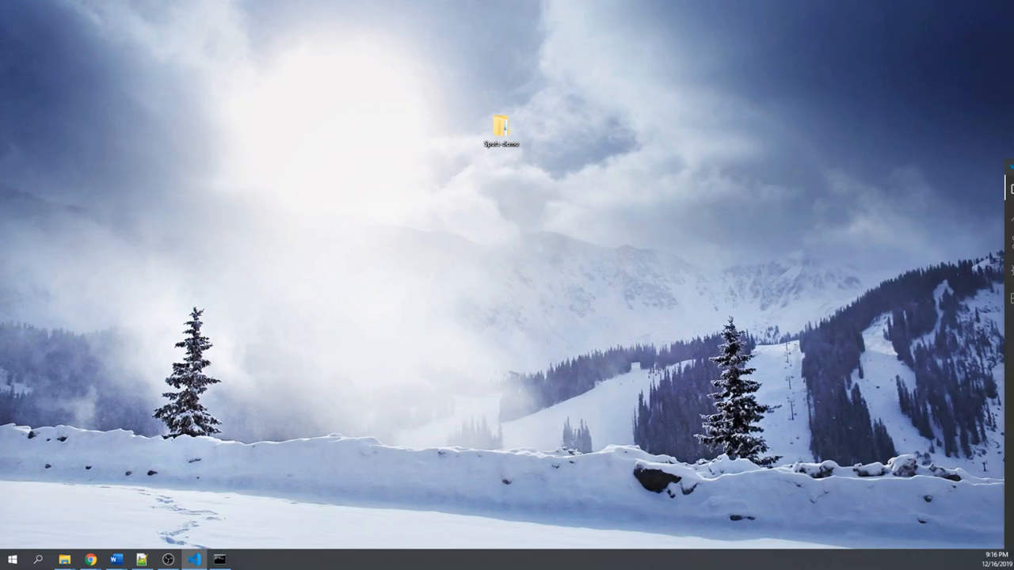
{"action": "left_click", "coordinate": [194, 560]}
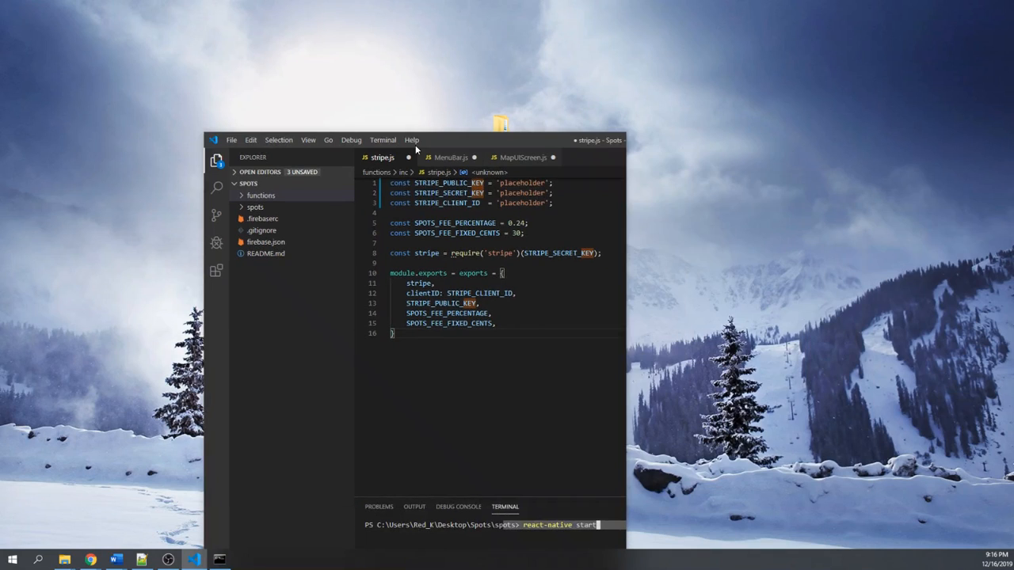
{"action": "double_click", "coordinate": [544, 146]}
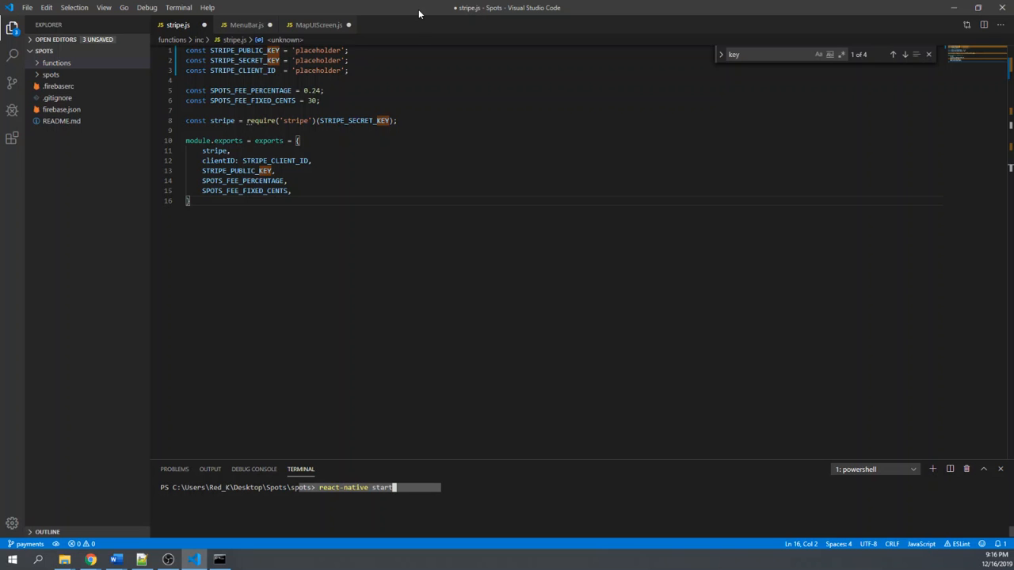
{"action": "left_click_drag", "start_coordinate": [414, 8], "coordinate": [1013, 100]}
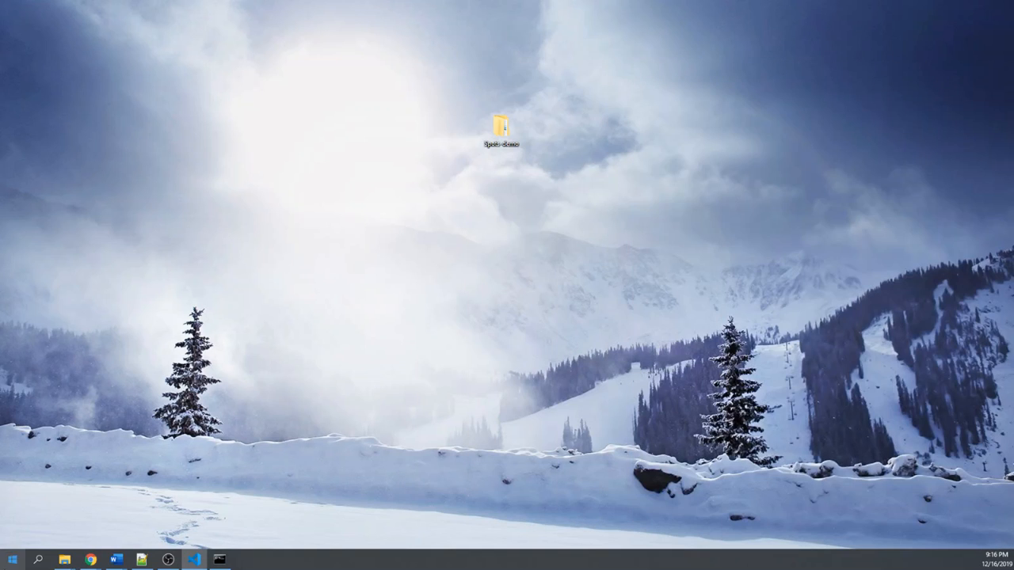
- Switch to the browser window with the Spots-0.60.5 GitHub repository and open the Google Cloud page there
{"action": "left_click", "coordinate": [92, 560]}
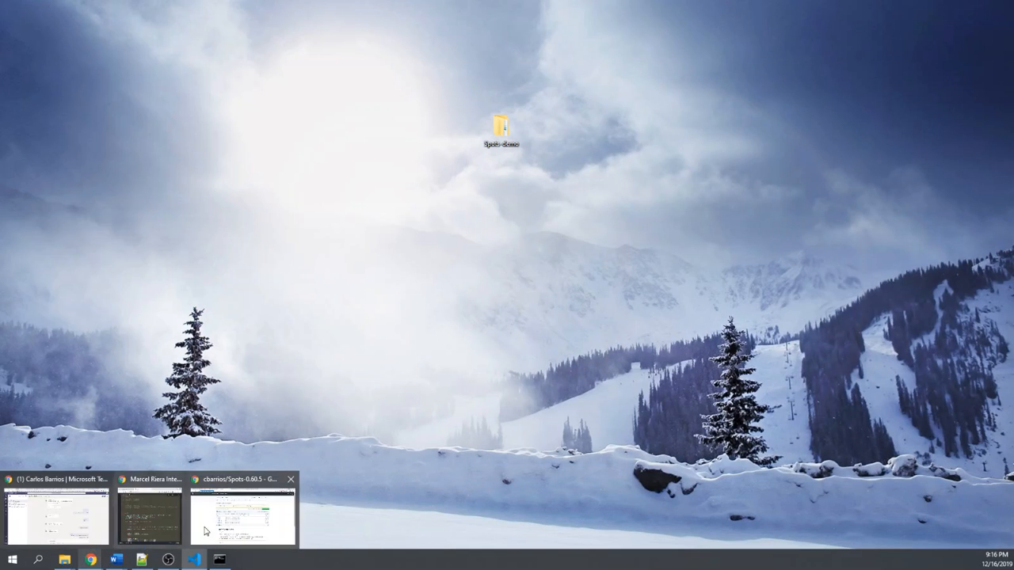
{"action": "left_click", "coordinate": [249, 511]}
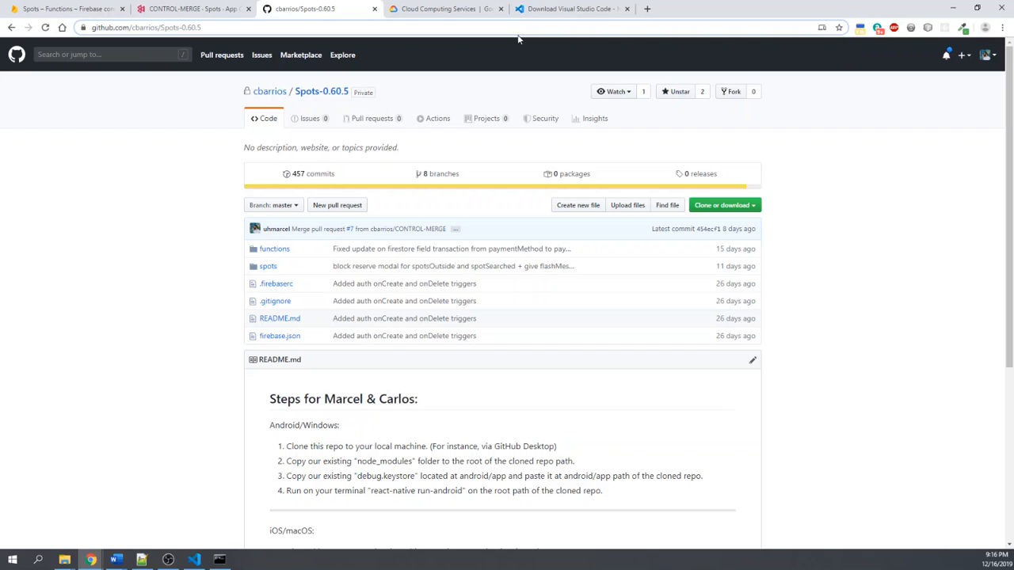
{"action": "left_click", "coordinate": [527, 26]}
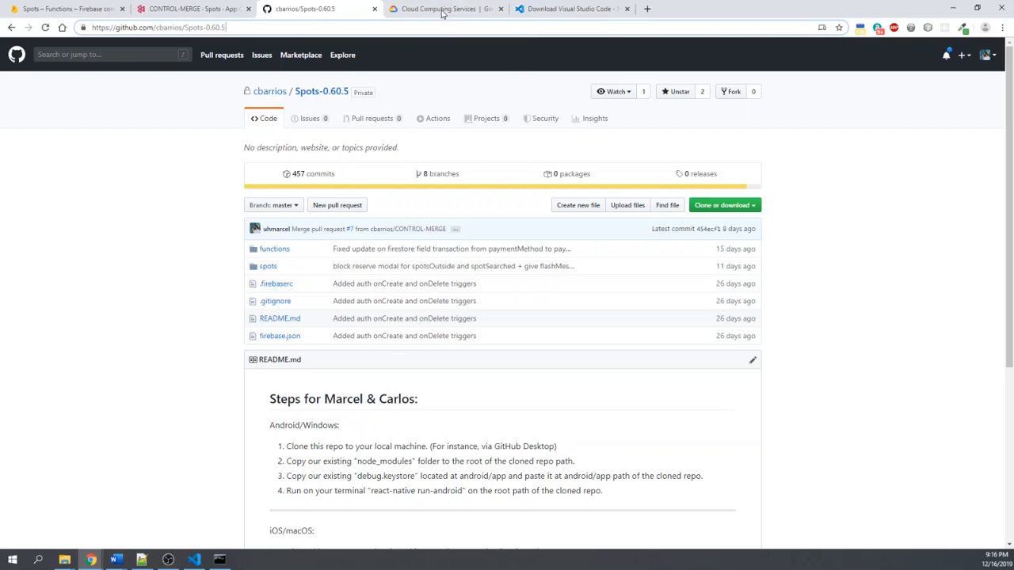
{"action": "left_click", "coordinate": [523, 30]}
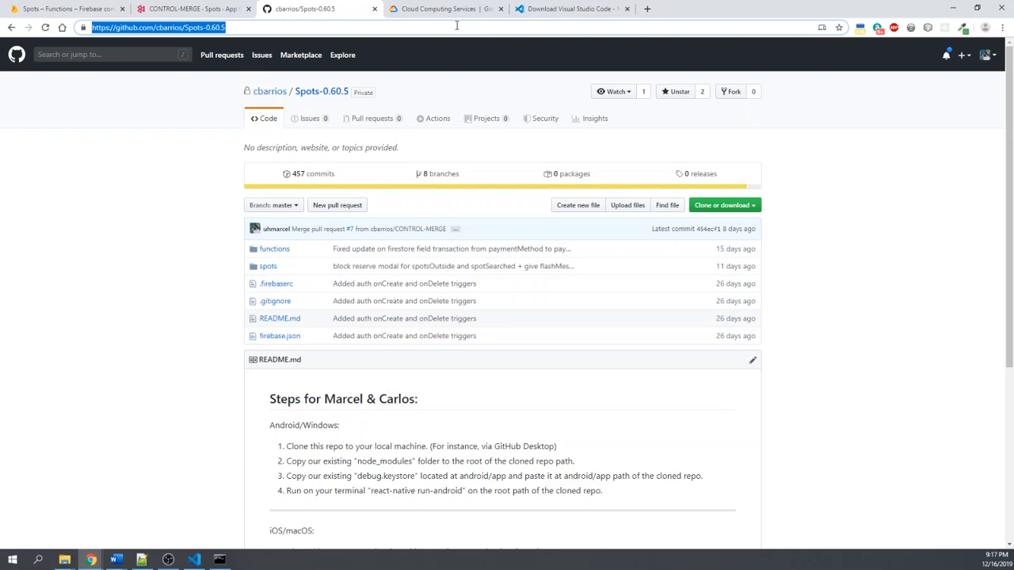
{"action": "left_click", "coordinate": [432, 15]}
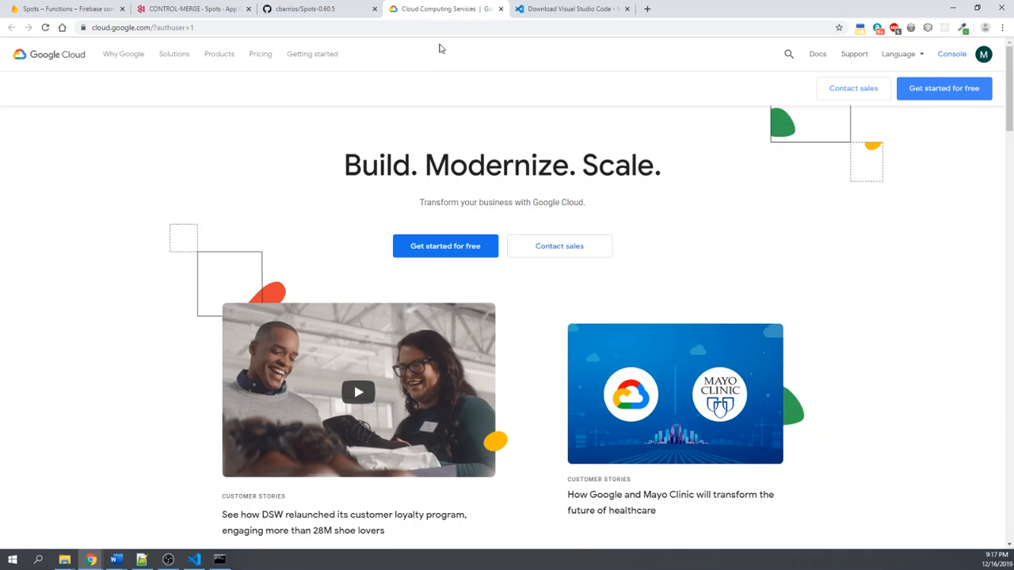
- Bring Visual Studio Code back maximized and highlight the placeholder API key in the query block of MenuBar.js
{"action": "left_click_drag", "start_coordinate": [1013, 214], "coordinate": [653, 119]}
{"action": "double_click", "coordinate": [653, 118]}
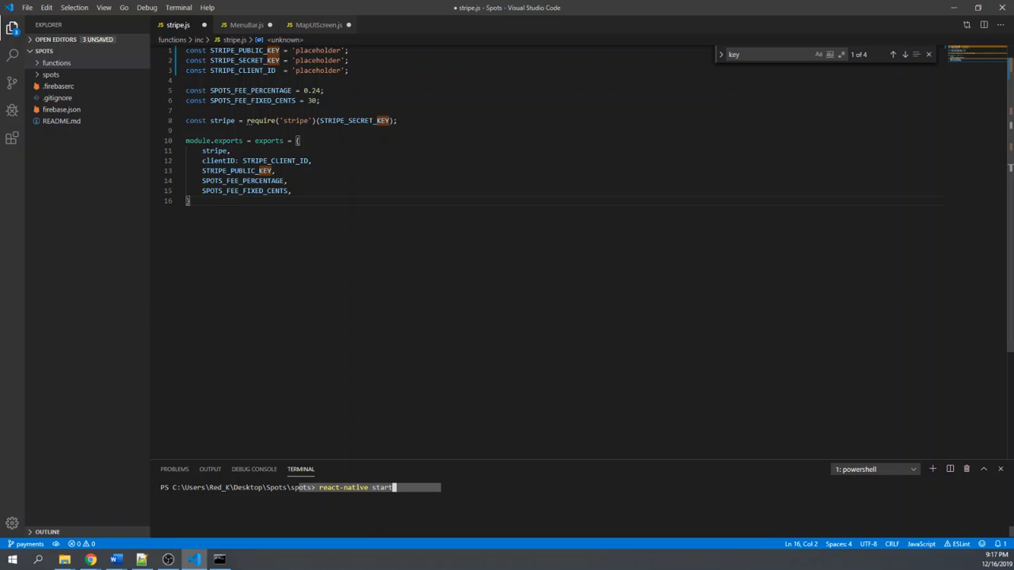
{"action": "left_click", "coordinate": [252, 26]}
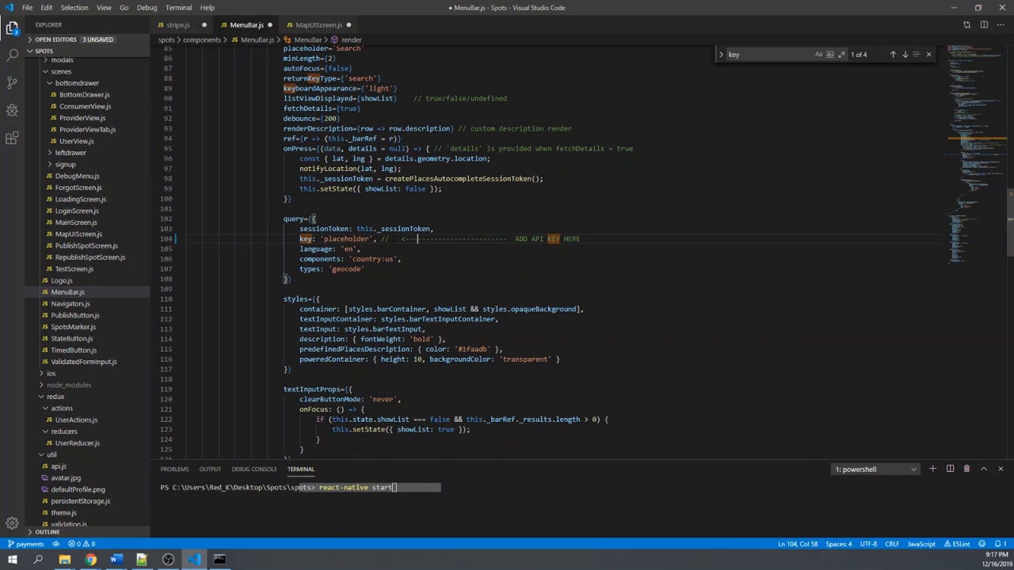
{"action": "left_click", "coordinate": [320, 239]}
{"action": "left_click_drag", "start_coordinate": [323, 238], "coordinate": [369, 239]}
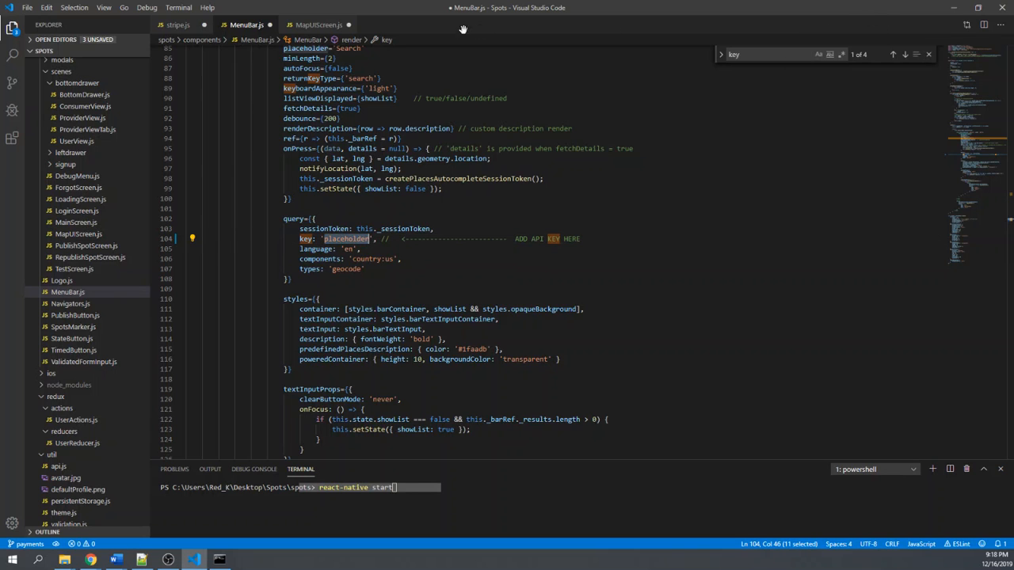
- Examine the getDirections function in MapUIScreen.js, highlighting the PLACEHOLDER key in the Directions API fetch address
{"action": "left_click", "coordinate": [319, 24]}
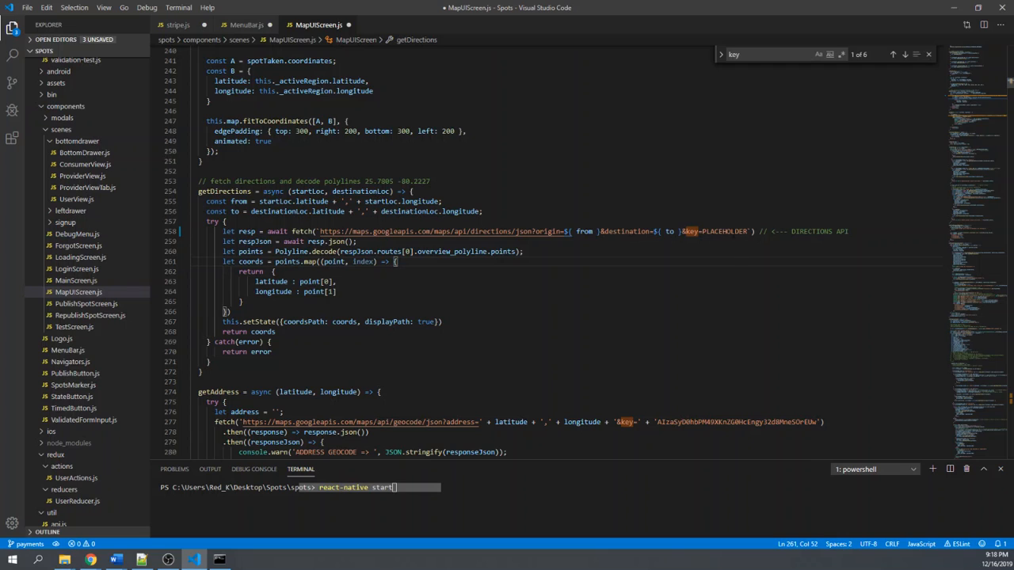
{"action": "left_click", "coordinate": [751, 231]}
{"action": "key", "text": "shift+Right"}
{"action": "key", "text": "shift+Right"}
{"action": "key", "text": "shift+Right"}
{"action": "key", "text": "shift+Right"}
{"action": "key", "text": "shift+Right"}
{"action": "key", "text": "shift+Right"}
{"action": "key", "text": "shift+Right"}
{"action": "key", "text": "shift+Right"}
{"action": "key", "text": "shift+Right"}
{"action": "key", "text": "shift+Right"}
{"action": "scroll", "coordinate": [555, 254], "scroll_direction": "up", "scroll_amount": 2}
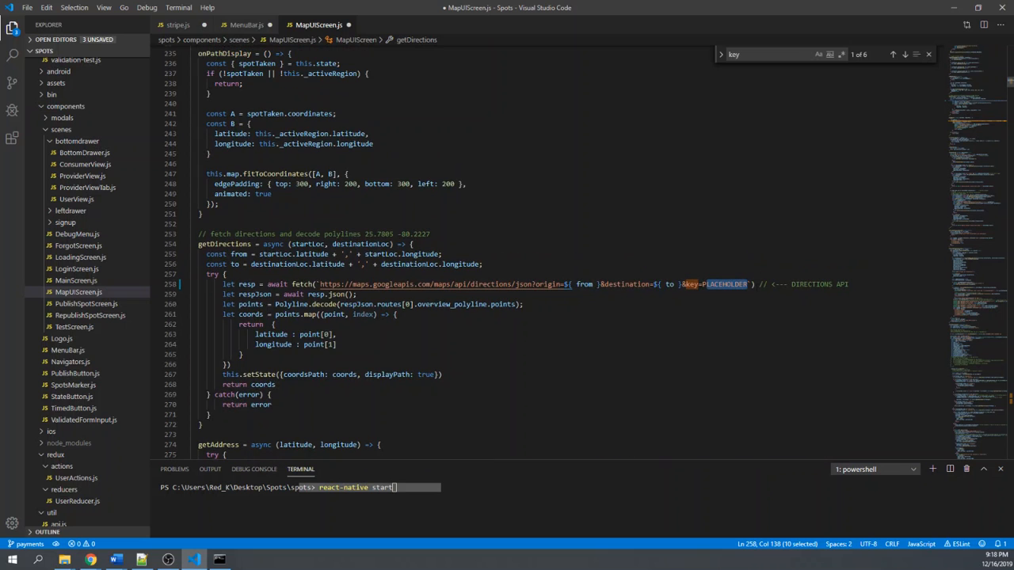
{"action": "key", "text": "Right"}
{"action": "key", "text": "Right"}
{"action": "scroll", "coordinate": [484, 361], "scroll_direction": "up", "scroll_amount": 1}
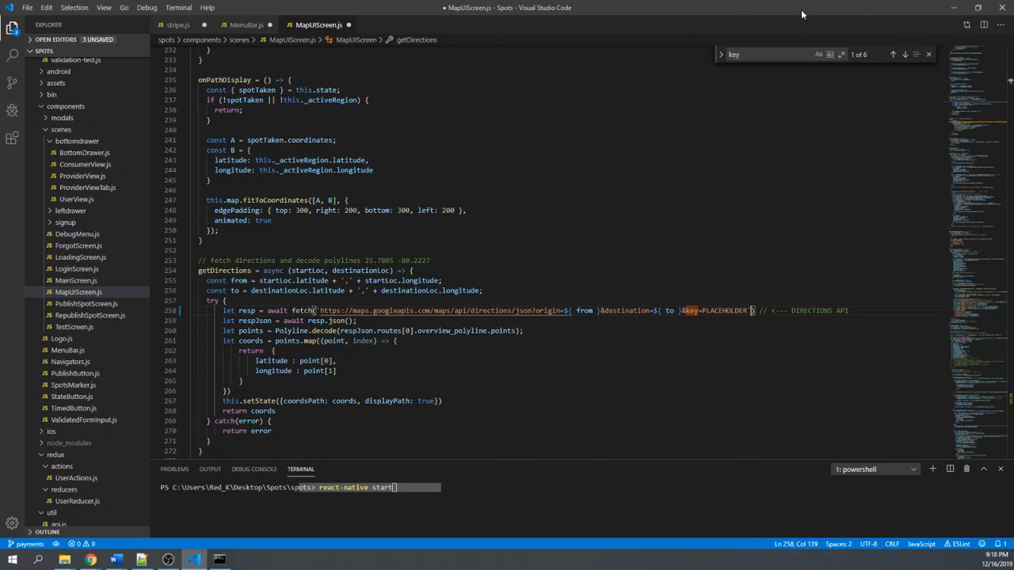
- Show the Google Cloud page briefly, return to Visual Studio Code maximized, and collapse the spots folder in the project tree
{"action": "left_click", "coordinate": [953, 7]}
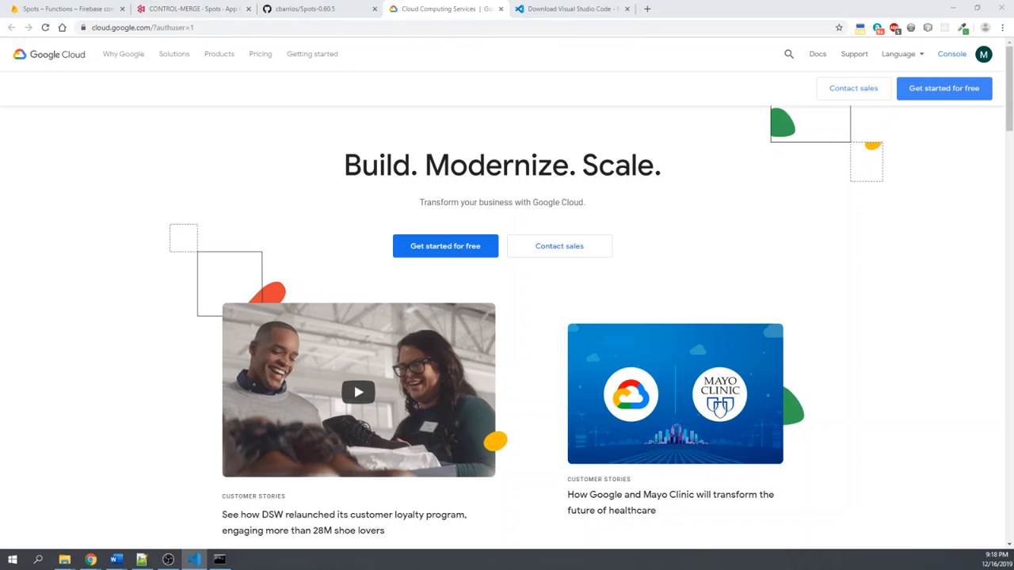
{"action": "left_click_drag", "start_coordinate": [1013, 159], "coordinate": [534, 143]}
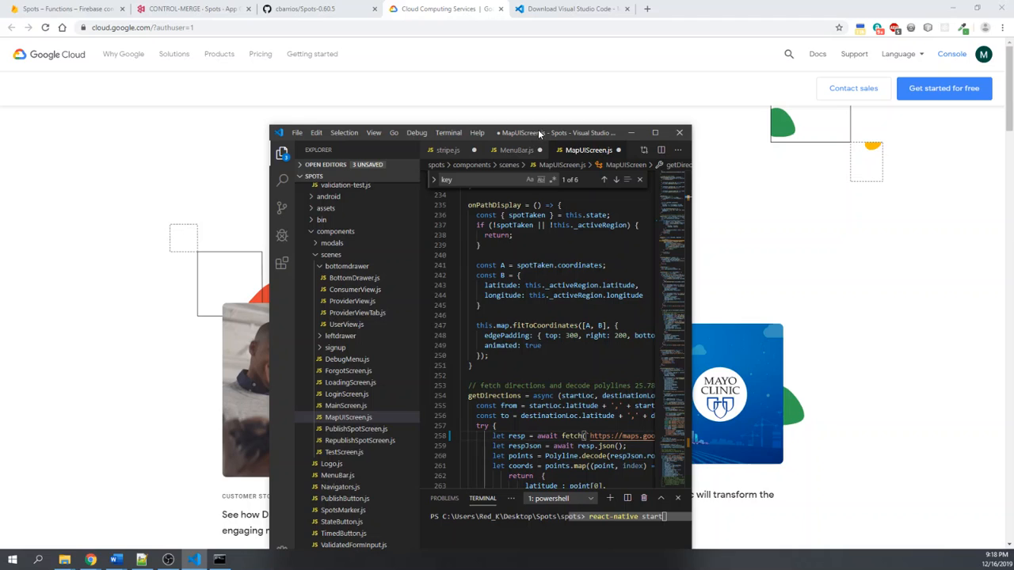
{"action": "double_click", "coordinate": [539, 133]}
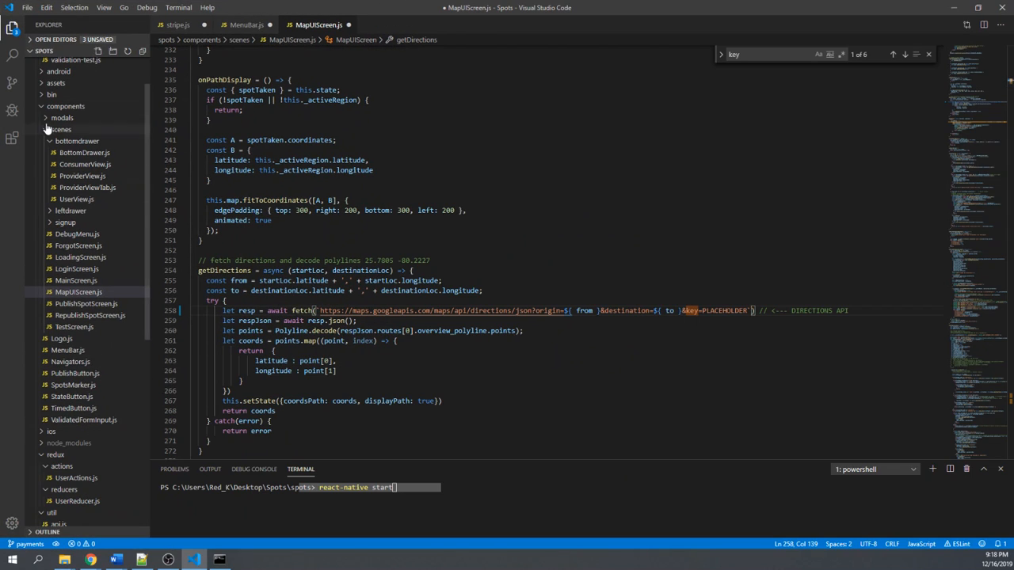
{"action": "scroll", "coordinate": [47, 127], "scroll_direction": "up", "scroll_amount": 2}
{"action": "left_click", "coordinate": [38, 76]}
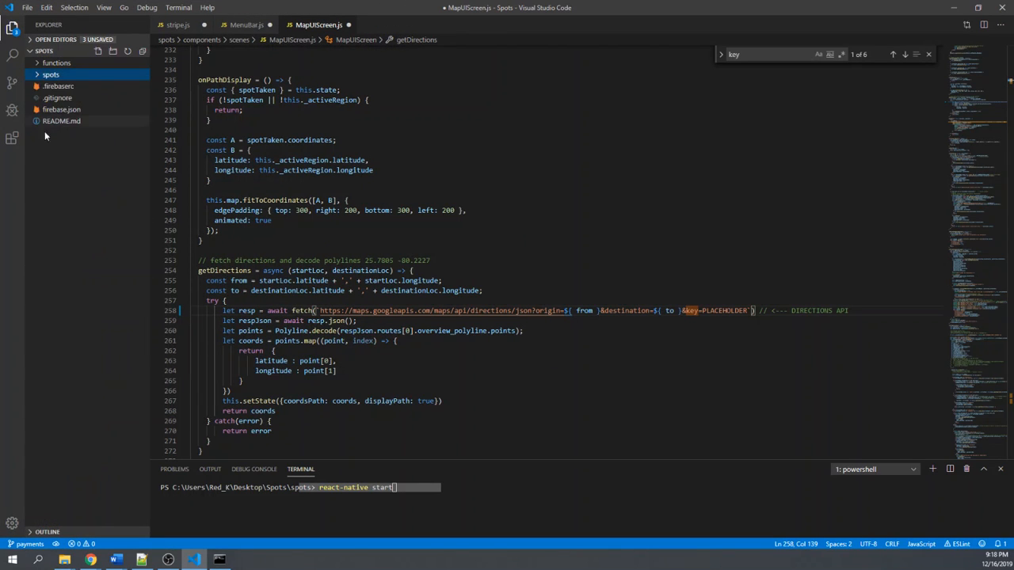
- Examine the public key, secret key and client ID placeholder constants in stripe.js, highlighting the three lines
{"action": "left_click", "coordinate": [175, 25]}
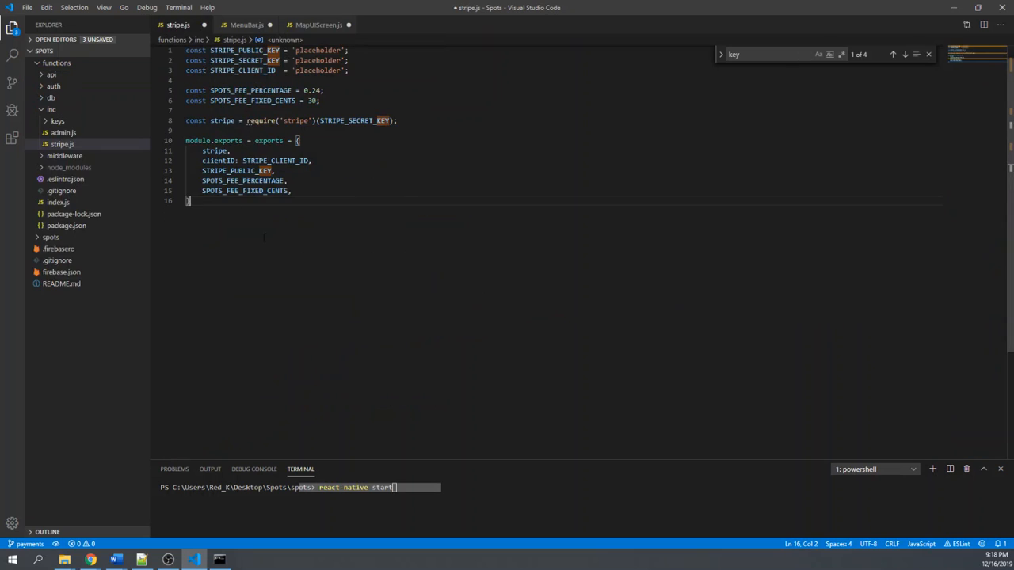
{"action": "left_click", "coordinate": [298, 181]}
{"action": "scroll", "coordinate": [301, 214], "scroll_direction": "up", "scroll_amount": 1}
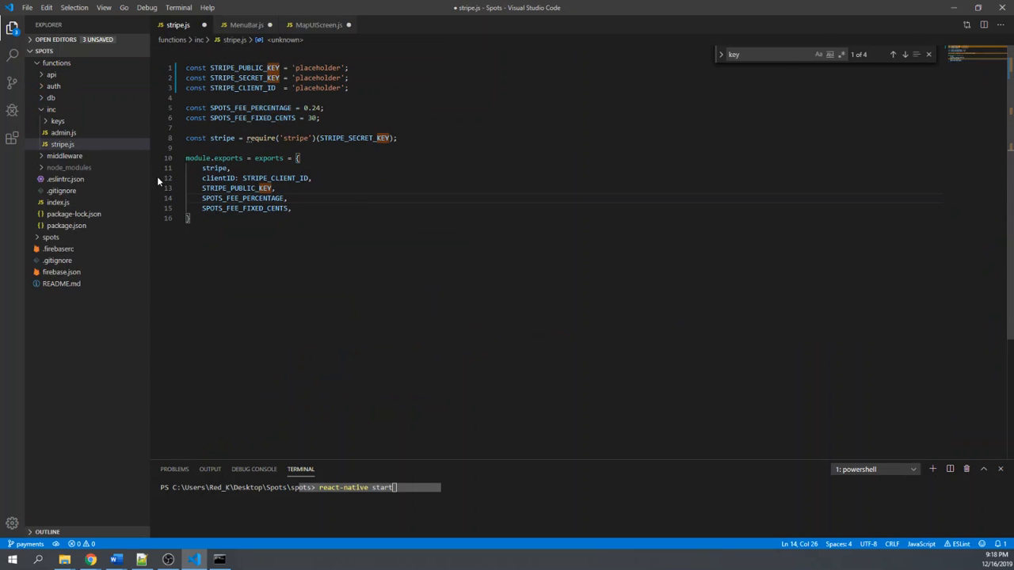
{"action": "left_click_drag", "start_coordinate": [370, 88], "coordinate": [176, 68]}
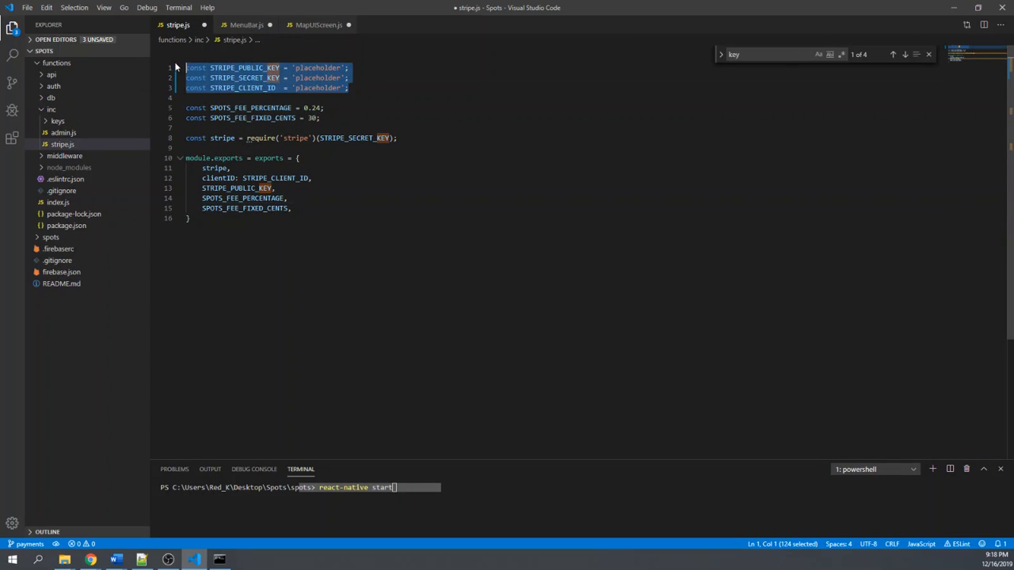
{"action": "left_click", "coordinate": [415, 92]}
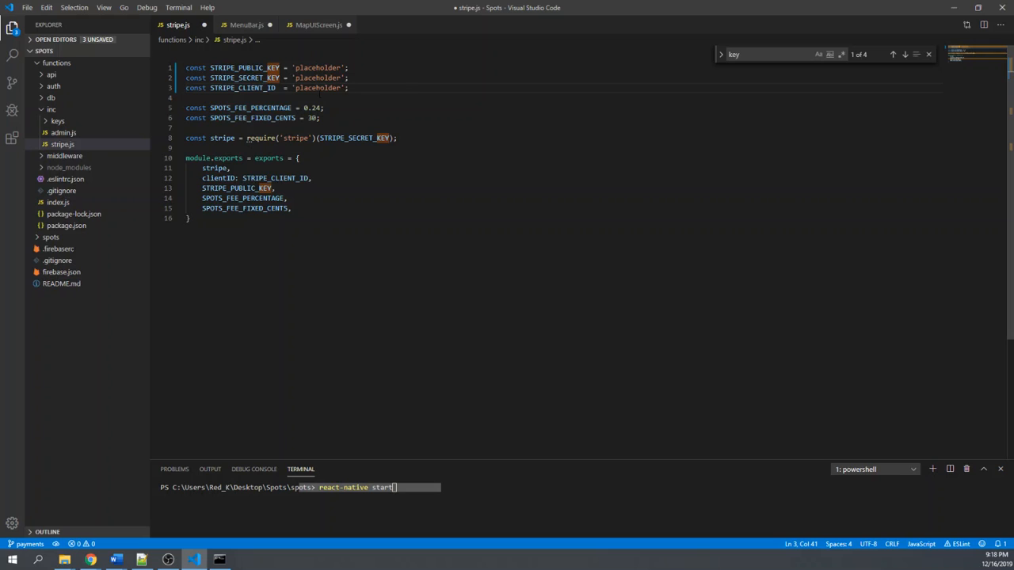
{"action": "left_click", "coordinate": [328, 69]}
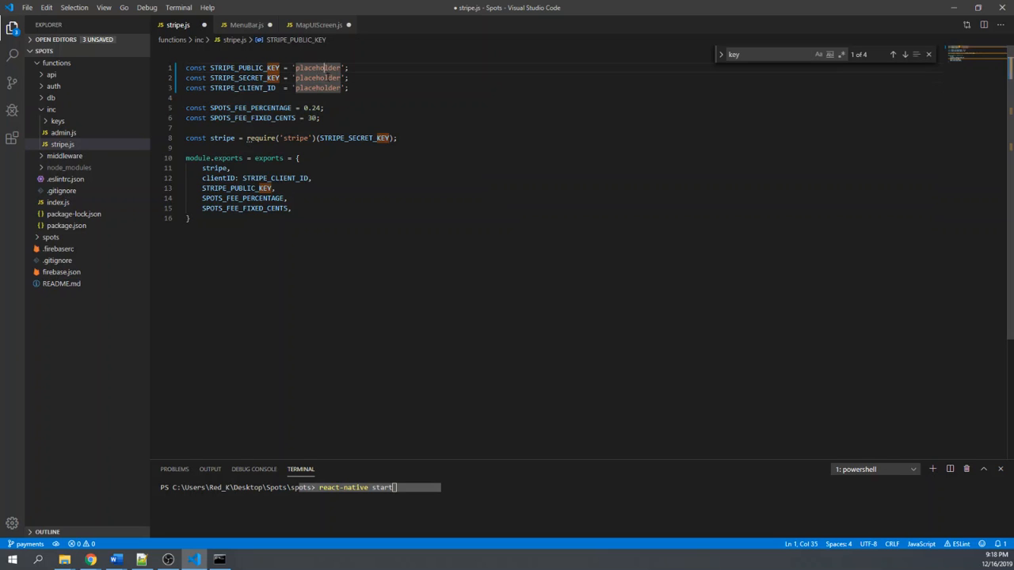
{"action": "left_click", "coordinate": [328, 79]}
{"action": "left_click", "coordinate": [328, 88]}
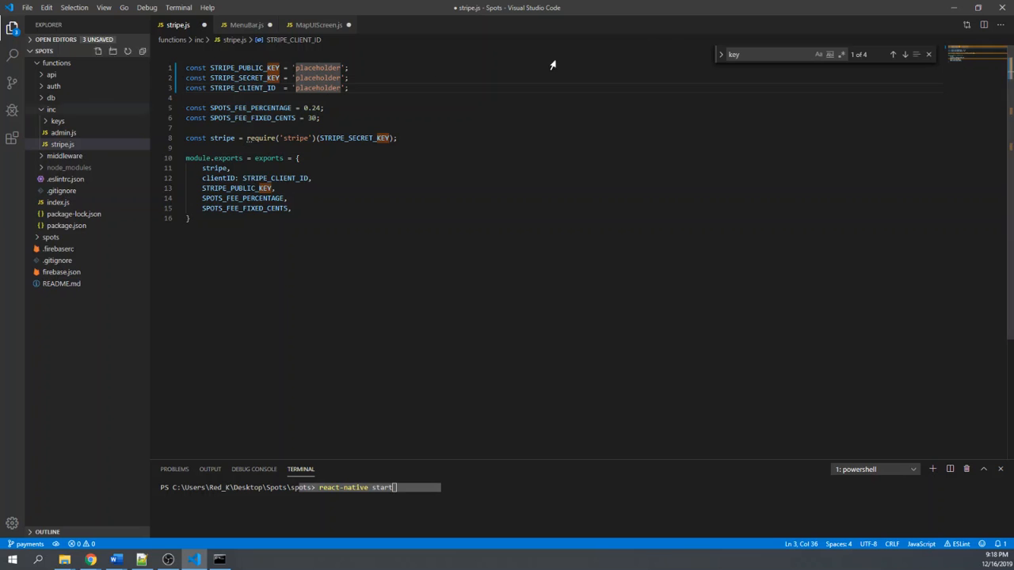
- Move Visual Studio Code off the browser window and open stripe.com in a new browser tab
{"action": "left_click_drag", "start_coordinate": [759, 12], "coordinate": [1013, 12]}
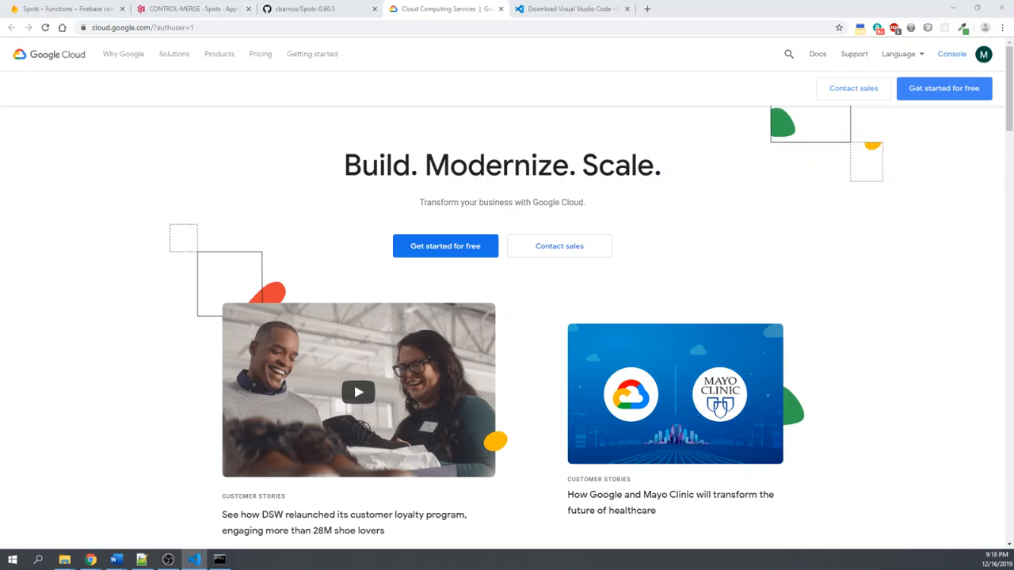
{"action": "left_click", "coordinate": [647, 9]}
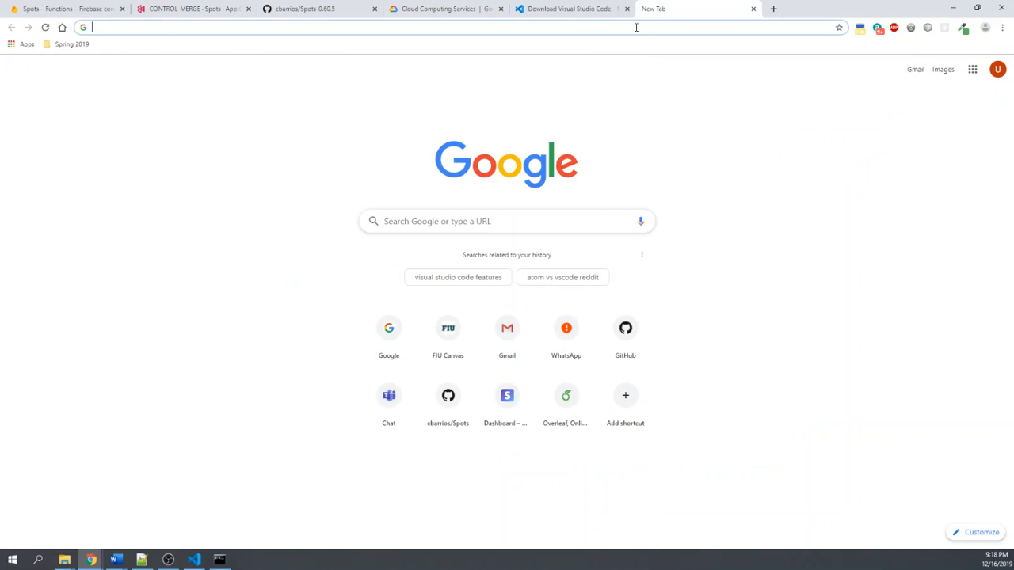
{"action": "type", "text": "stripe"}
{"action": "key", "text": "Delete"}
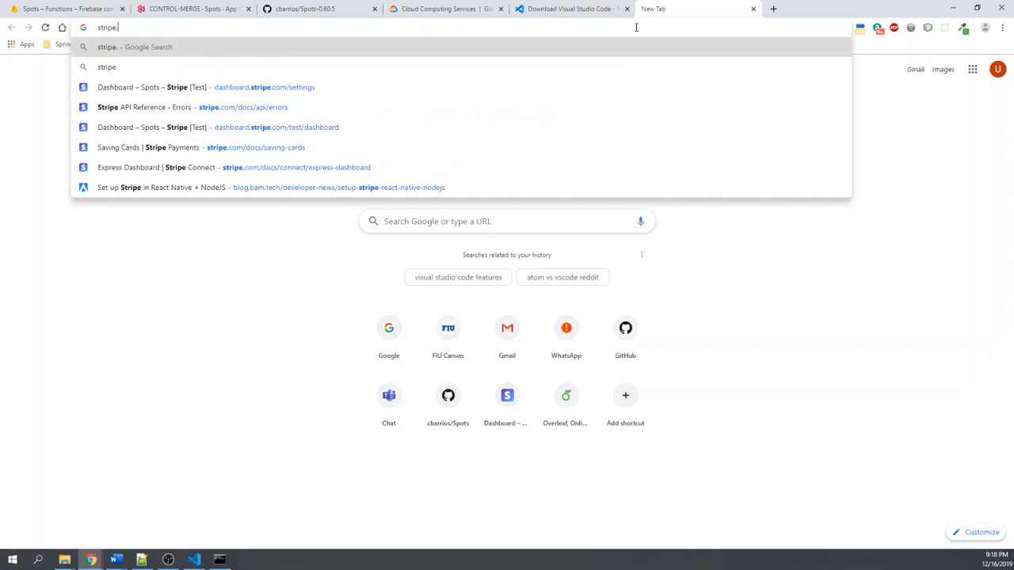
{"action": "type", "text": ".com"}
{"action": "key", "text": "Return"}
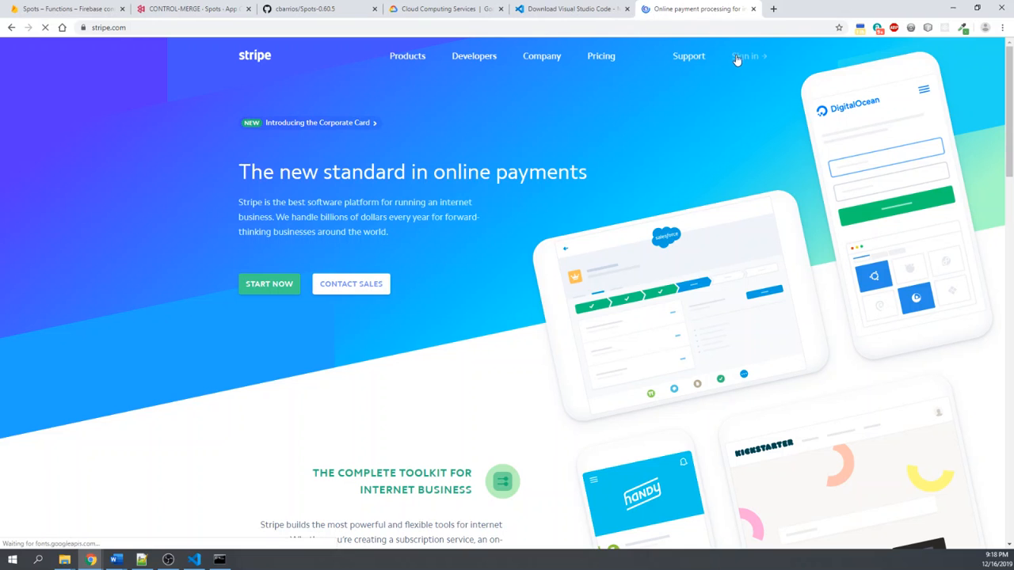
- Sign in to the Stripe account with the prefilled credentials and switch the Spots dashboard to viewing test data
{"action": "mouse_move", "coordinate": [475, 61]}
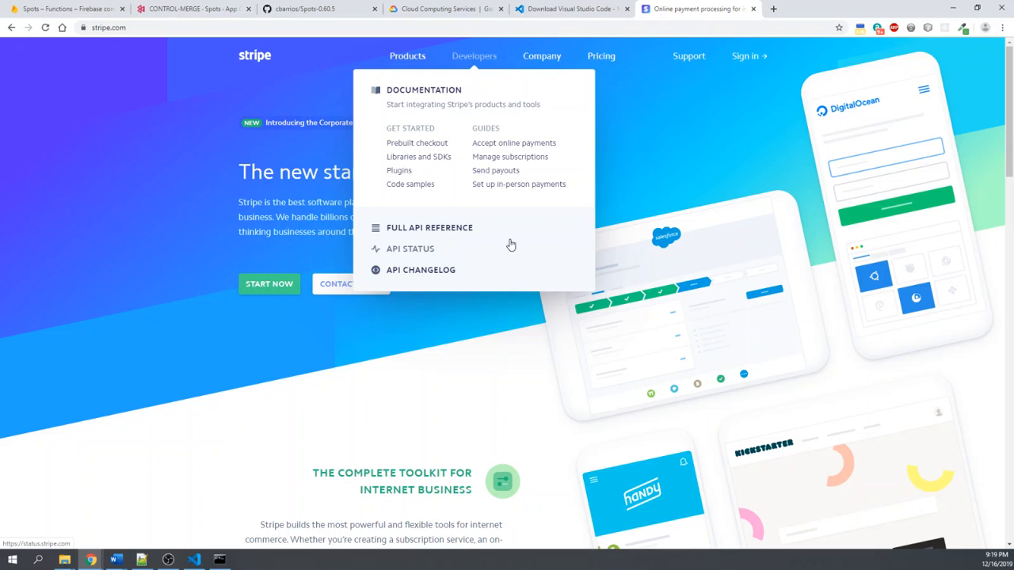
{"action": "left_click", "coordinate": [754, 59]}
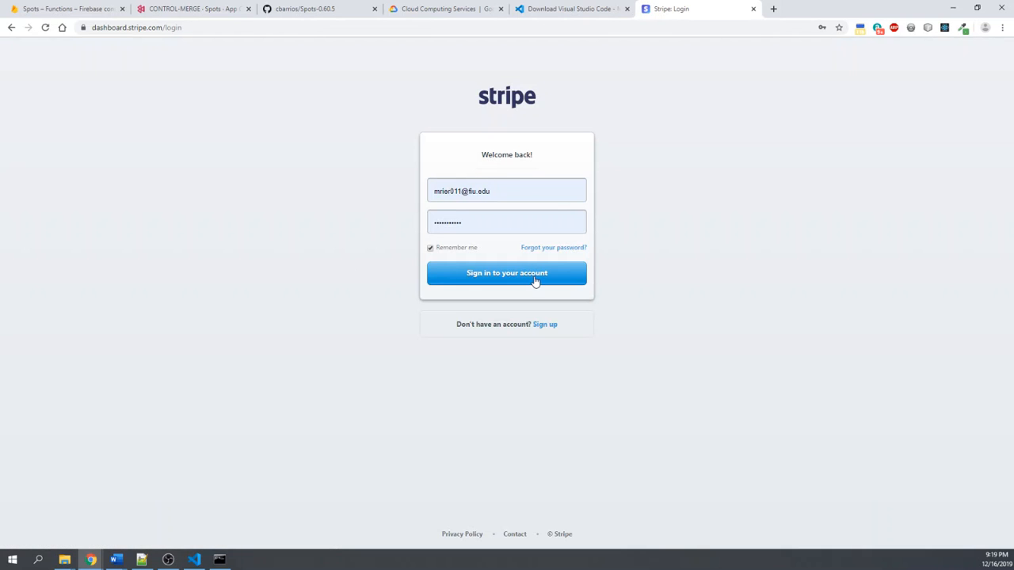
{"action": "left_click", "coordinate": [536, 281]}
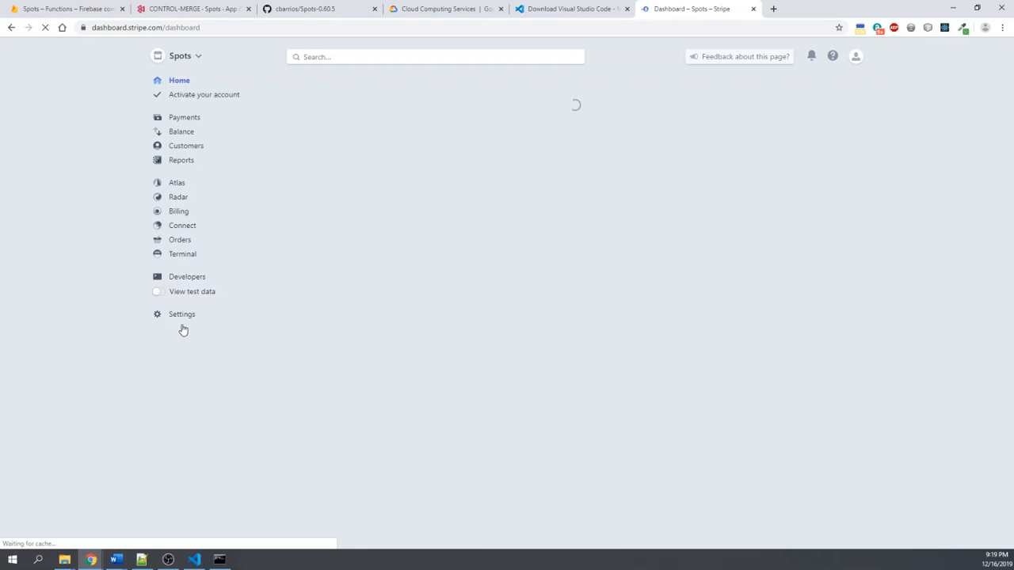
{"action": "left_click", "coordinate": [188, 291]}
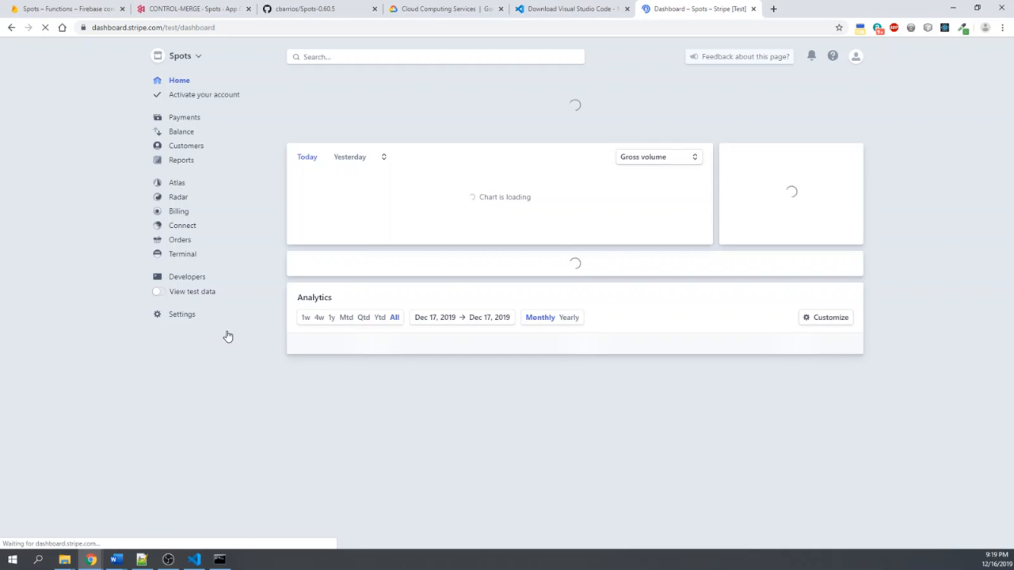
- Look over Stripe's business settings page and the home dashboard with its test data analytics
{"action": "left_click", "coordinate": [195, 301]}
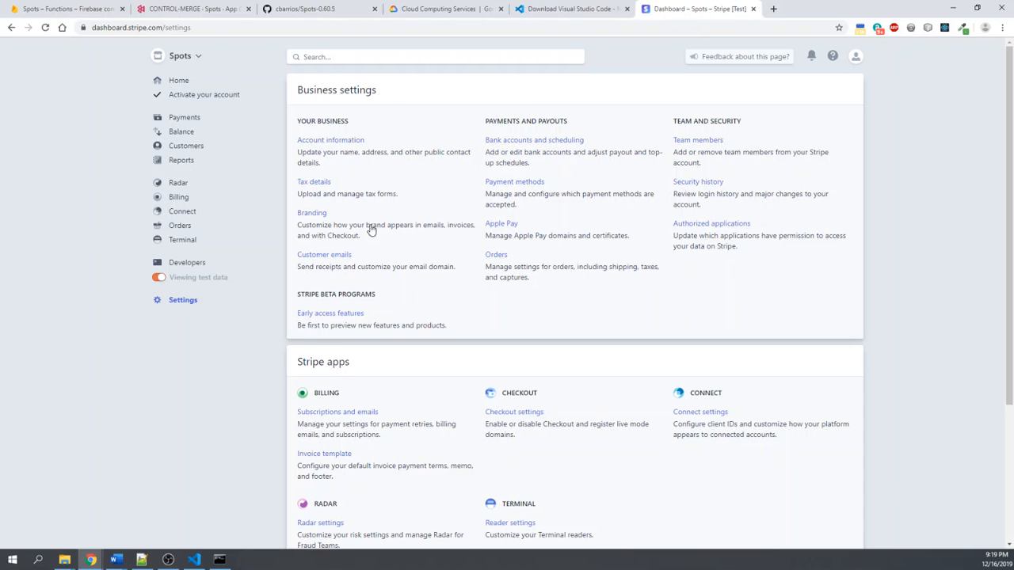
{"action": "left_click", "coordinate": [187, 84]}
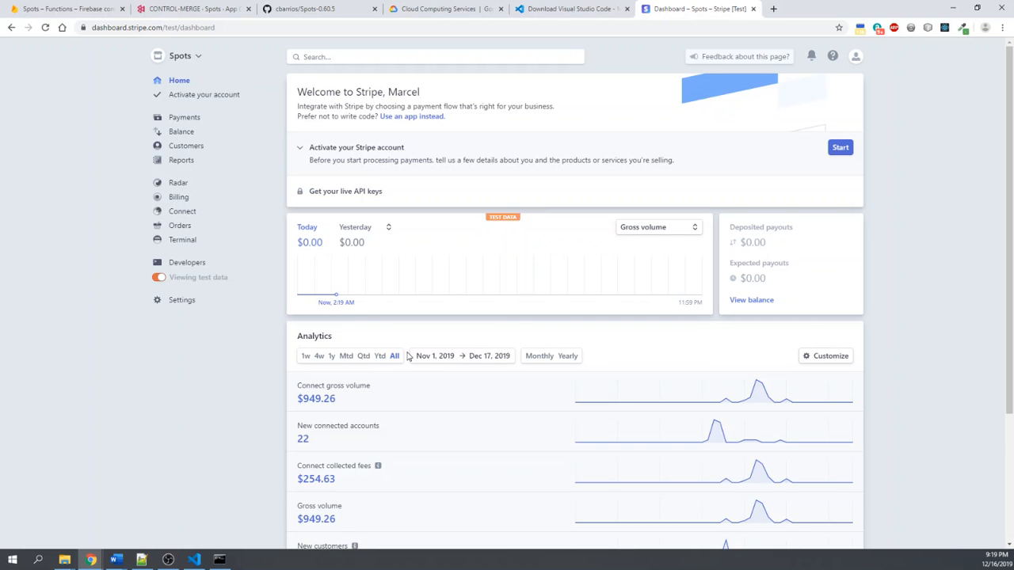
{"action": "scroll", "coordinate": [562, 312], "scroll_direction": "down", "scroll_amount": 2}
{"action": "scroll", "coordinate": [562, 312], "scroll_direction": "up", "scroll_amount": 2}
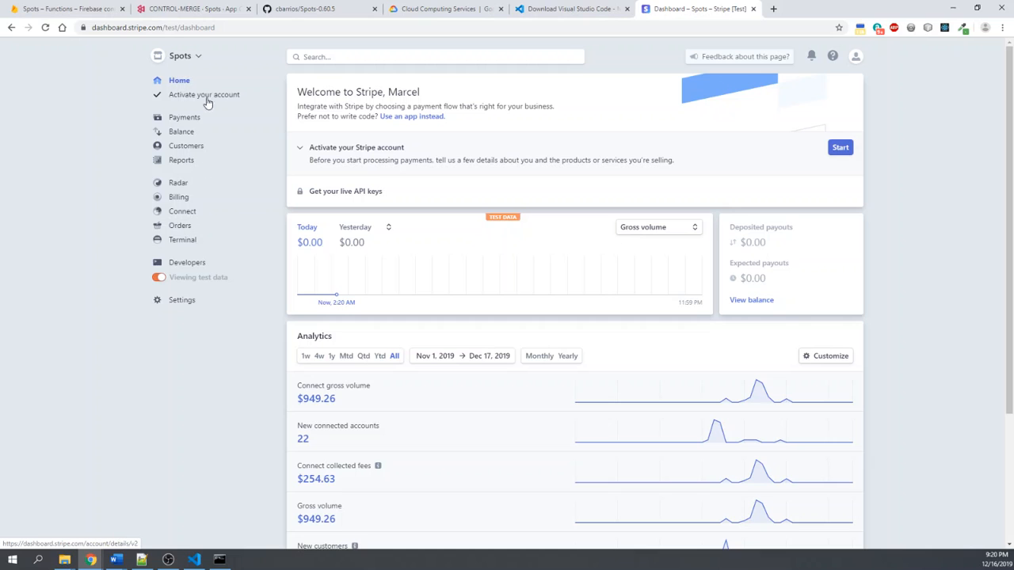
- Open the developer API keys page in Stripe and highlight the publishable test key's token
{"action": "left_click", "coordinate": [188, 266]}
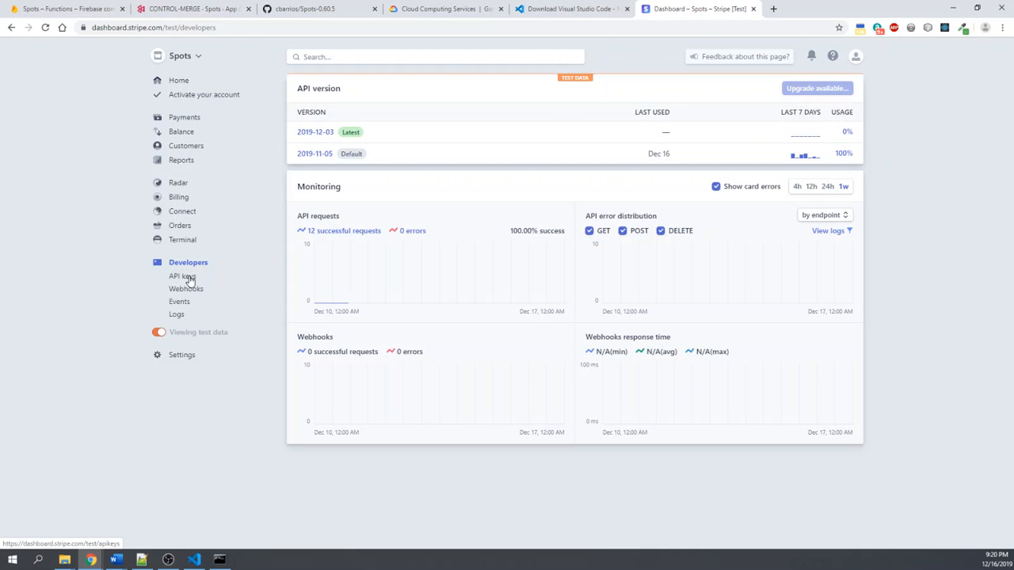
{"action": "left_click", "coordinate": [188, 279]}
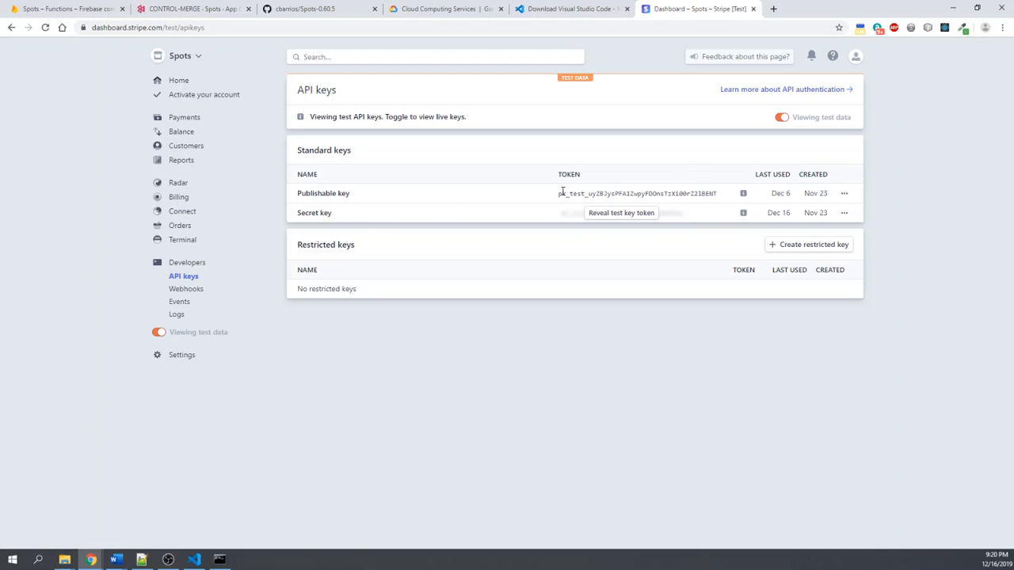
{"action": "left_click_drag", "start_coordinate": [558, 194], "coordinate": [718, 196]}
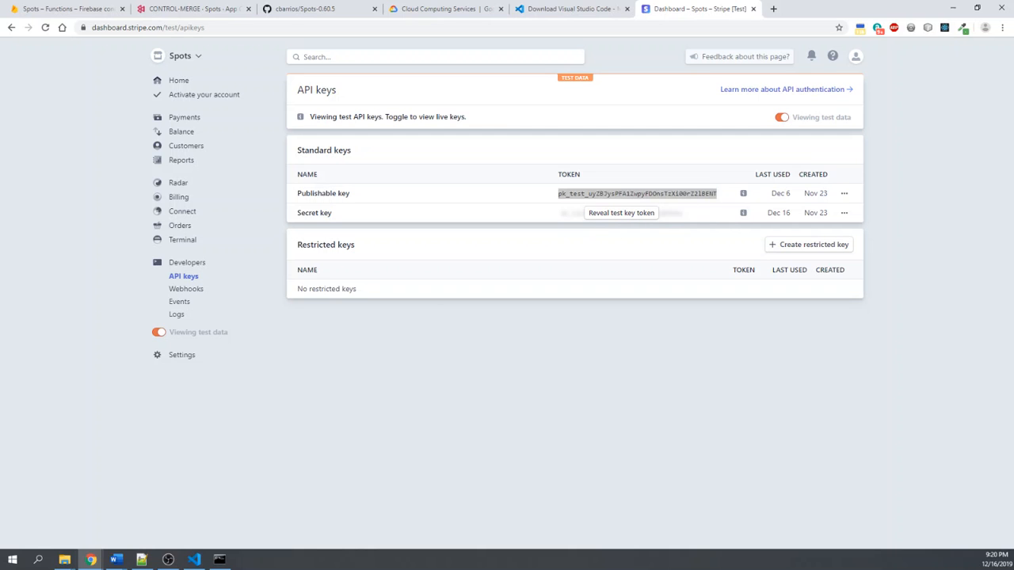
{"action": "mouse_move", "coordinate": [1012, 278]}
{"action": "left_mouse_down"}
{"action": "mouse_move", "coordinate": [855, 218]}
{"action": "mouse_move", "coordinate": [664, 126]}
{"action": "mouse_move", "coordinate": [1011, 162]}
{"action": "mouse_move", "coordinate": [797, 143]}
{"action": "mouse_move", "coordinate": [750, 221]}
{"action": "mouse_move", "coordinate": [645, 278]}
{"action": "mouse_move", "coordinate": [578, 248]}
{"action": "mouse_move", "coordinate": [1013, 258]}
{"action": "left_mouse_up"}
{"action": "left_click", "coordinate": [639, 325]}
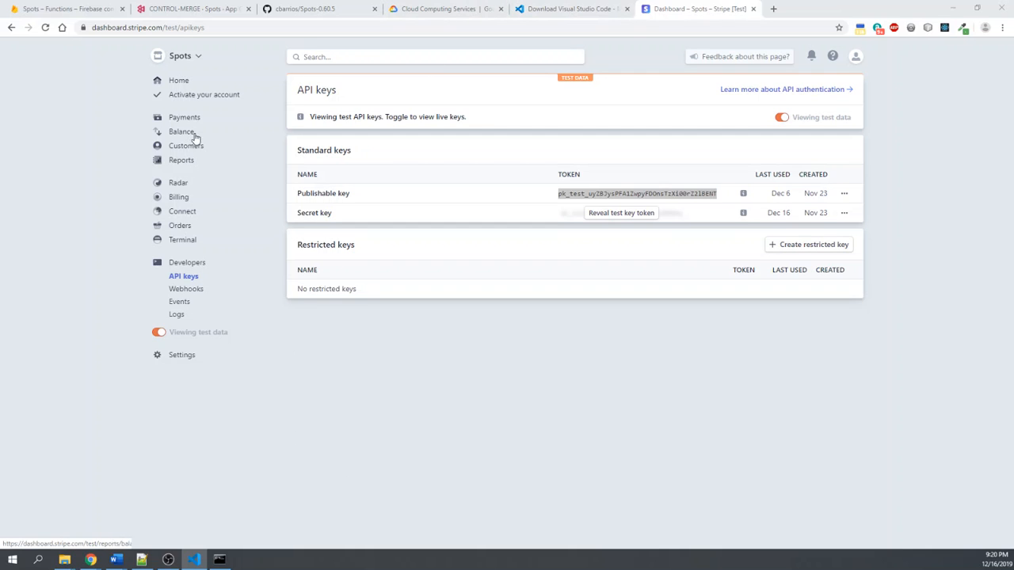
- Show the Visual Studio Code download page and bring the Command Prompt window in front of it
{"action": "left_click", "coordinate": [558, 9]}
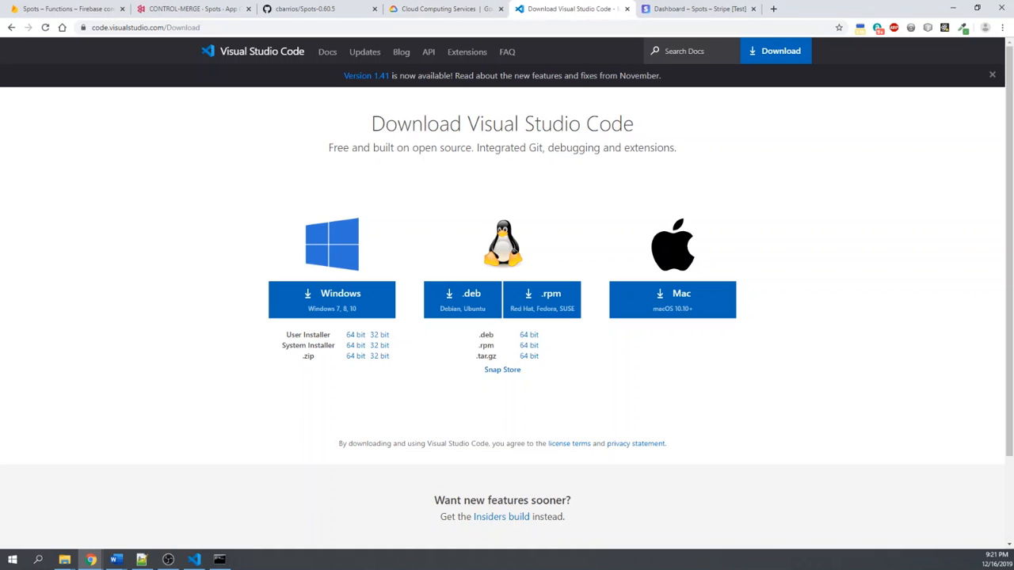
{"action": "key", "text": "alt+Tab"}
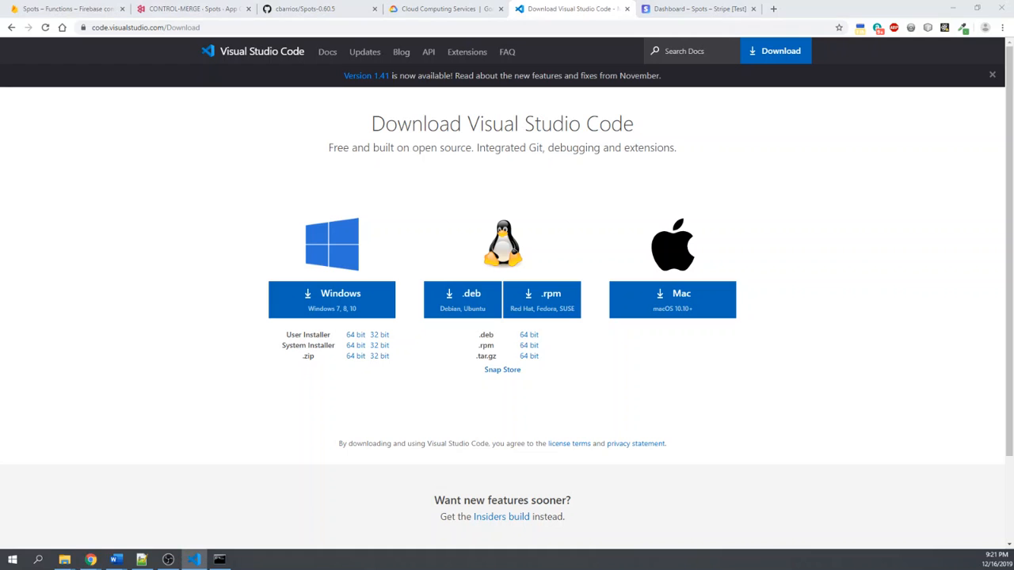
{"action": "left_click", "coordinate": [220, 560]}
{"action": "left_click", "coordinate": [436, 301]}
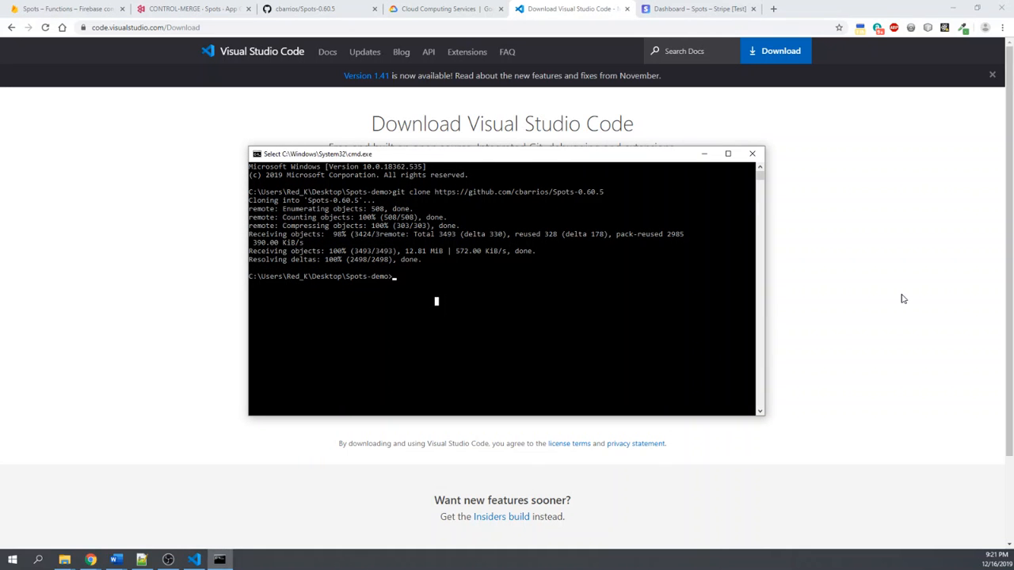
{"action": "key", "text": "Escape"}
{"action": "type", "text": "npm install"}
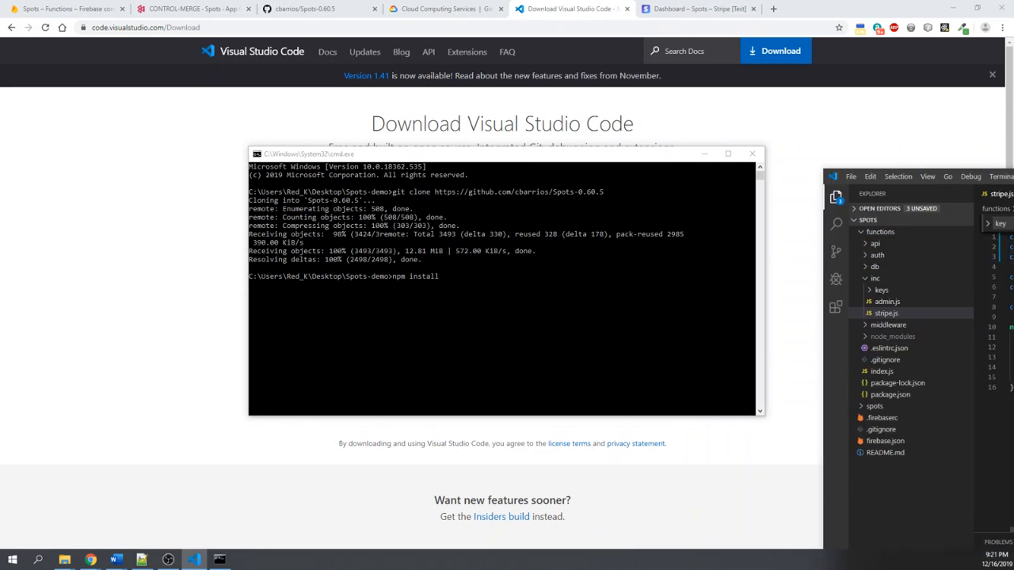
{"action": "left_click", "coordinate": [387, 283]}
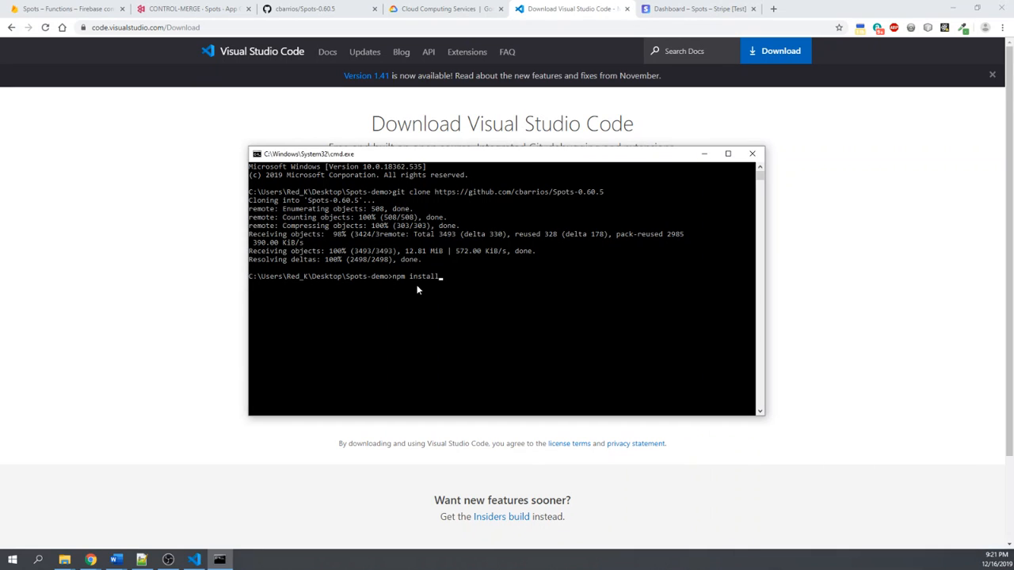
{"action": "key", "text": "BackSpace"}
{"action": "key", "text": "BackSpace"}
{"action": "key", "text": "BackSpace"}
{"action": "key", "text": "BackSpace"}
{"action": "key", "text": "BackSpace"}
{"action": "key", "text": "BackSpace"}
{"action": "key", "text": "BackSpace"}
{"action": "key", "text": "BackSpace"}
{"action": "key", "text": "BackSpace"}
{"action": "key", "text": "BackSpace"}
- Print the current directory, list the Spots-demo folder's contents, and clear the Command Prompt screen
{"action": "type", "text": "cd"}
{"action": "key", "text": "Return"}
{"action": "type", "text": "ls"}
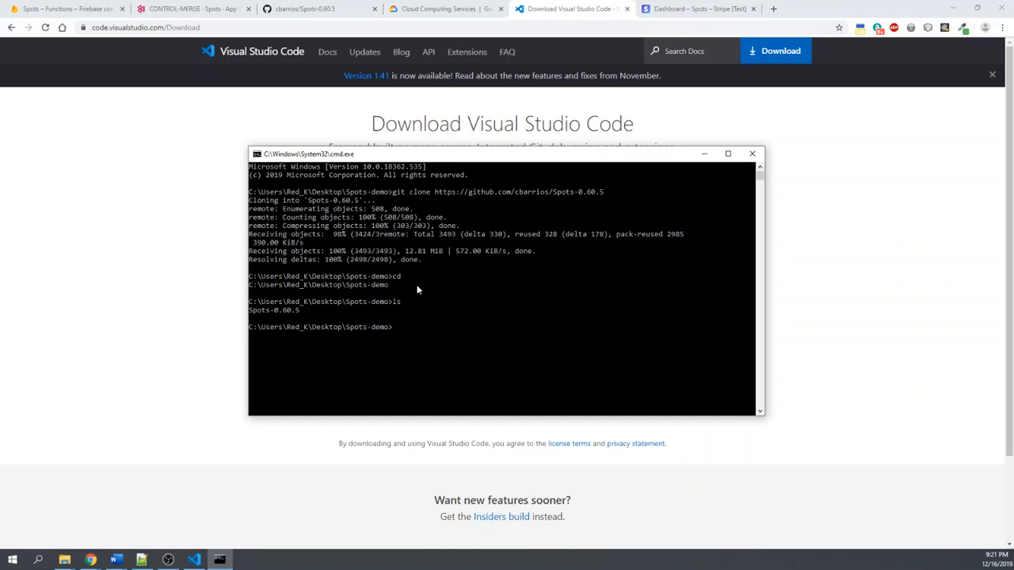
{"action": "type", "text": "cd"}
{"action": "key", "text": "Return"}
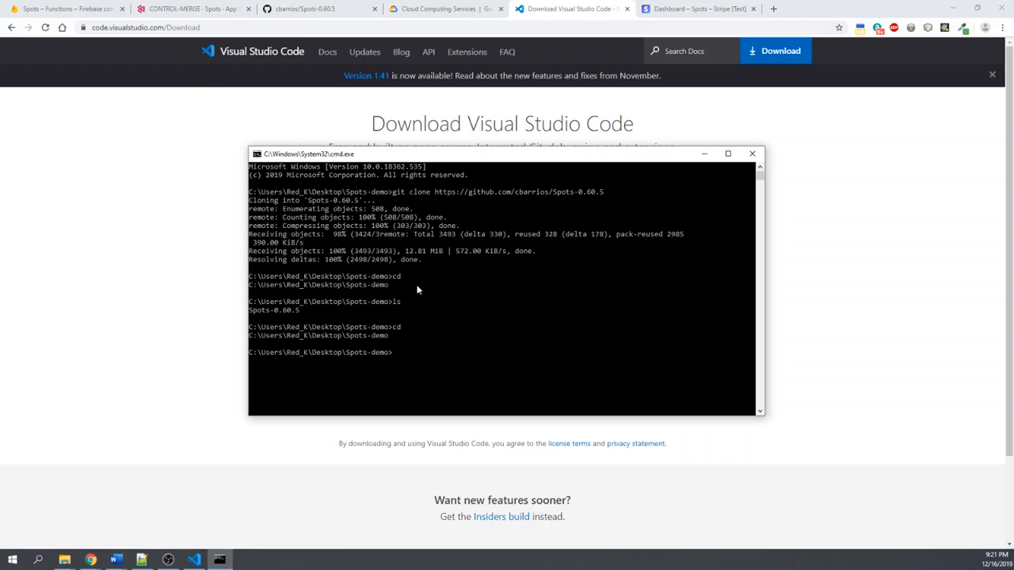
{"action": "type", "text": "clear"}
{"action": "key", "text": "Return"}
{"action": "type", "text": "c"}
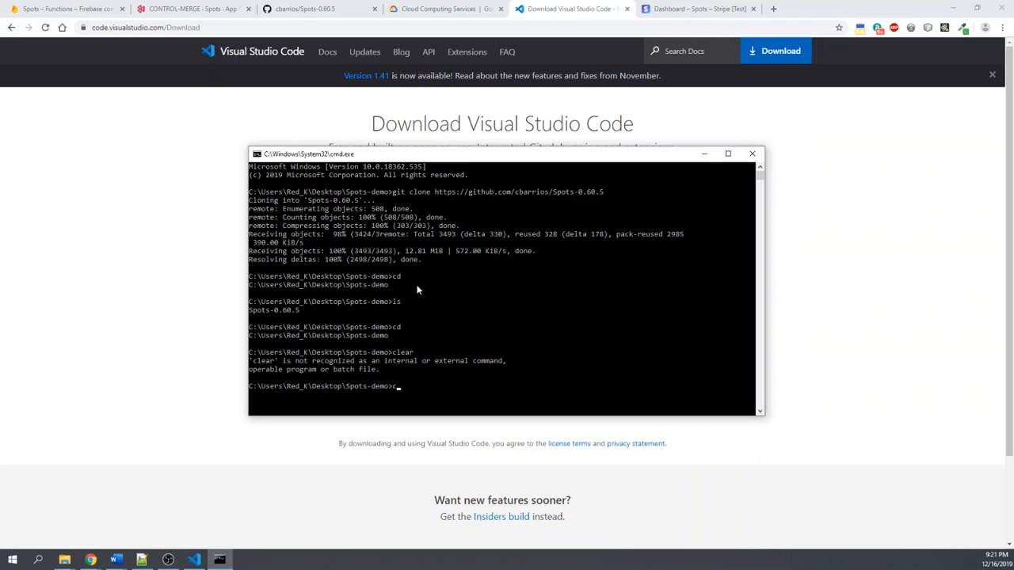
{"action": "type", "text": "ls"}
{"action": "key", "text": "Return"}
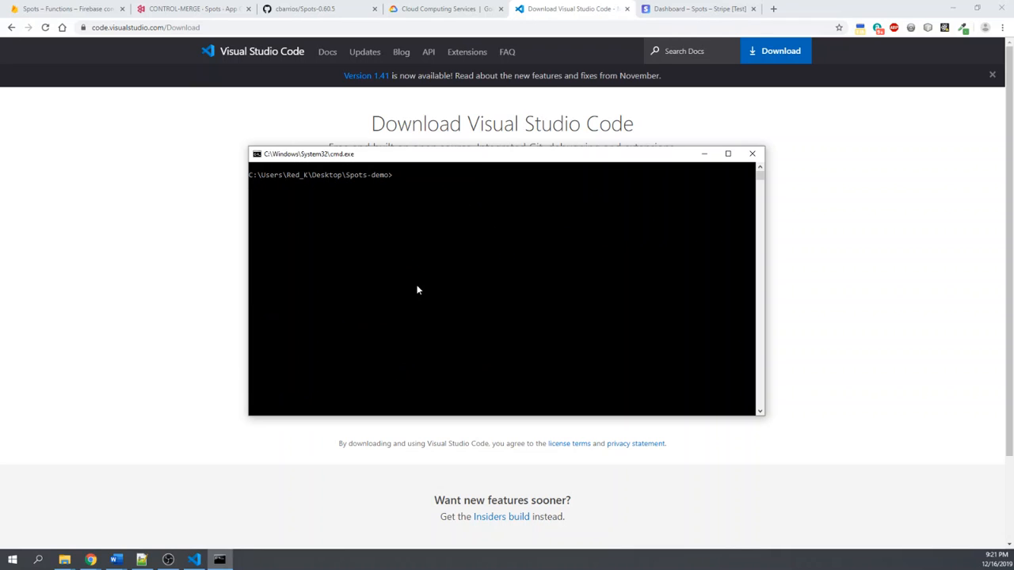
- Change into the Spots-0.60.5 folder and then into its spots subfolder
{"action": "type", "text": "cd spots"}
{"action": "key", "text": "Return"}
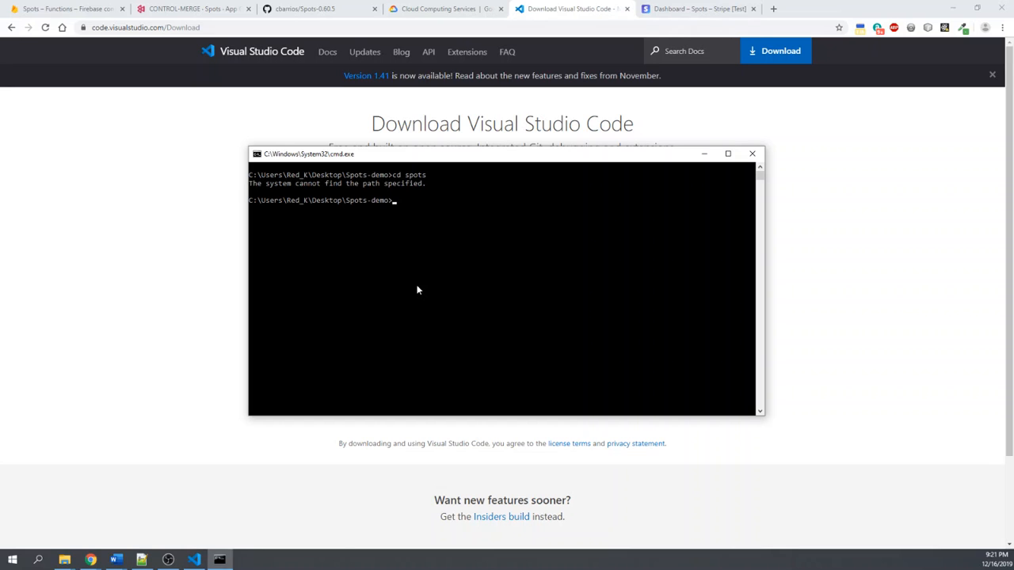
{"action": "type", "text": "cd spot"}
{"action": "key", "text": "Return"}
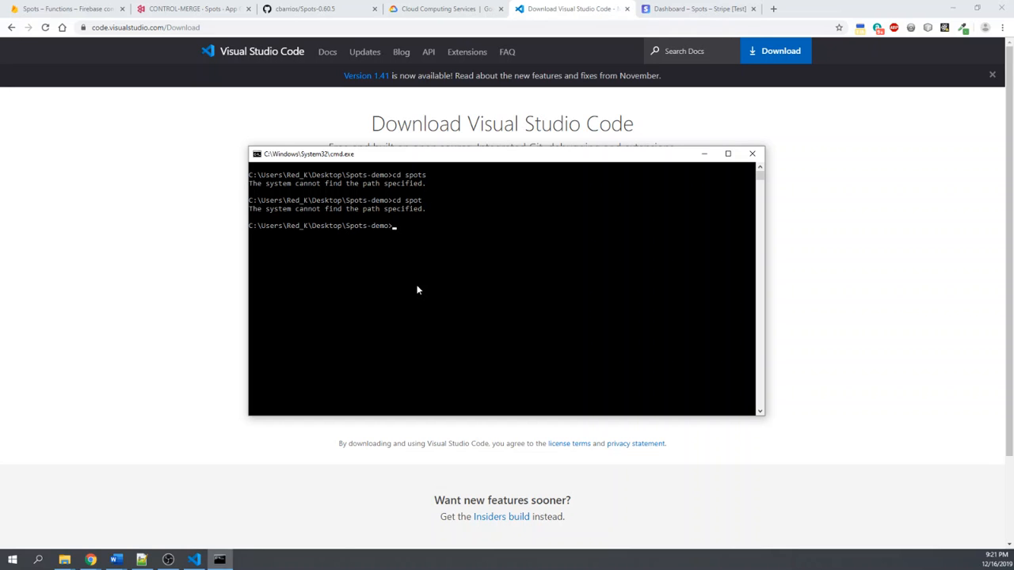
{"action": "type", "text": "cd"}
{"action": "key", "text": "Tab"}
{"action": "key", "text": "Return"}
{"action": "type", "text": "cd spots"}
{"action": "key", "text": "Return"}
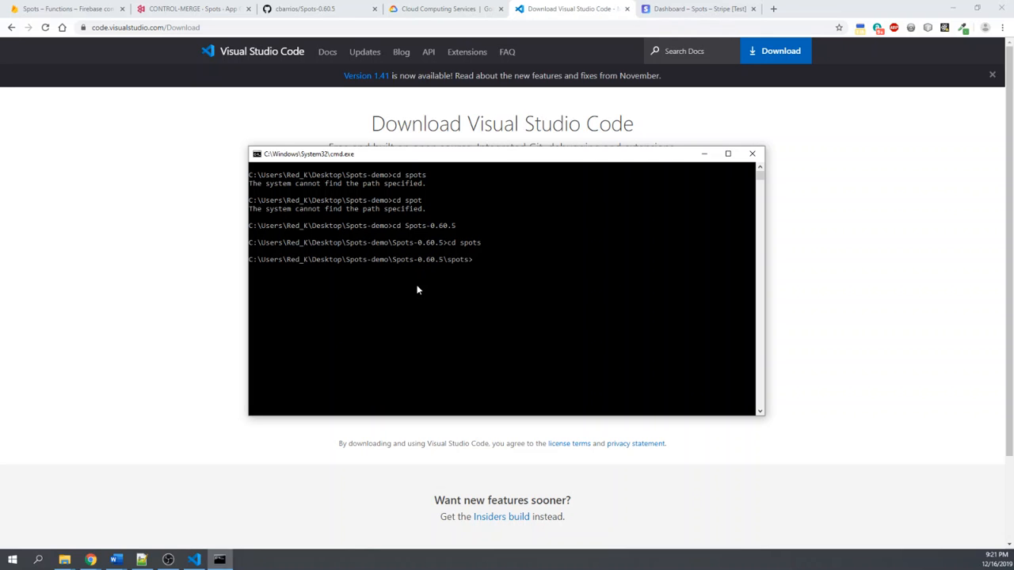
- Enter npm install at the spots folder prompt as an example and erase it without running it
{"action": "type", "text": "npm install"}
{"action": "key", "text": "BackSpace"}
{"action": "key", "text": "BackSpace"}
{"action": "key", "text": "BackSpace"}
{"action": "key", "text": "BackSpace"}
{"action": "key", "text": "BackSpace"}
{"action": "key", "text": "BackSpace"}
{"action": "key", "text": "BackSpace"}
{"action": "key", "text": "BackSpace"}
{"action": "key", "text": "BackSpace"}
{"action": "key", "text": "BackSpace"}
{"action": "key", "text": "BackSpace"}
- Go back up to the Spots-0.60.5 folder and change into its functions subfolder
{"action": "type", "text": "cd .."}
{"action": "key", "text": "Return"}
{"action": "type", "text": "cd fire"}
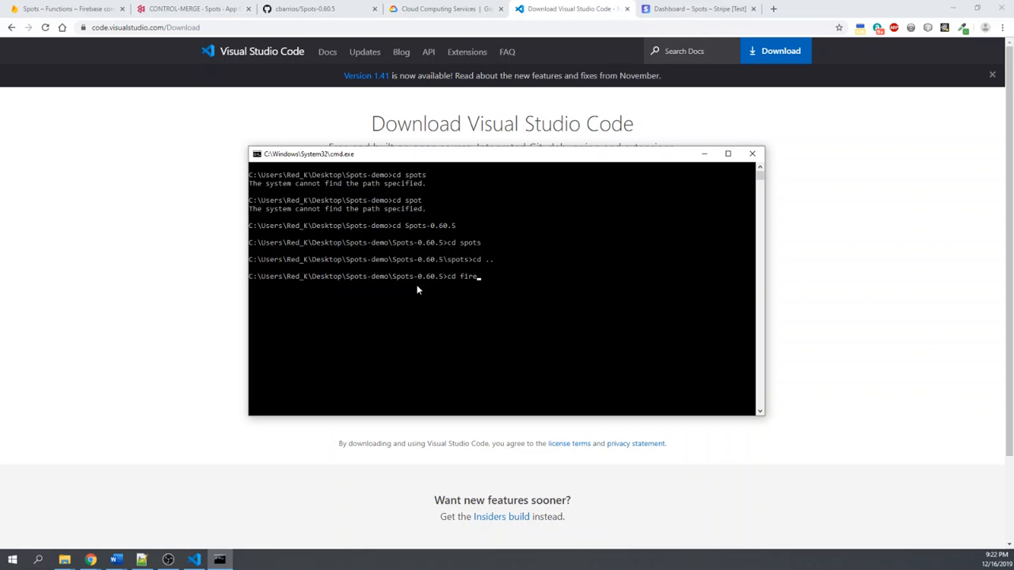
{"action": "key", "text": "BackSpace"}
{"action": "key", "text": "BackSpace"}
{"action": "key", "text": "BackSpace"}
{"action": "type", "text": "unctions"}
{"action": "key", "text": "Return"}
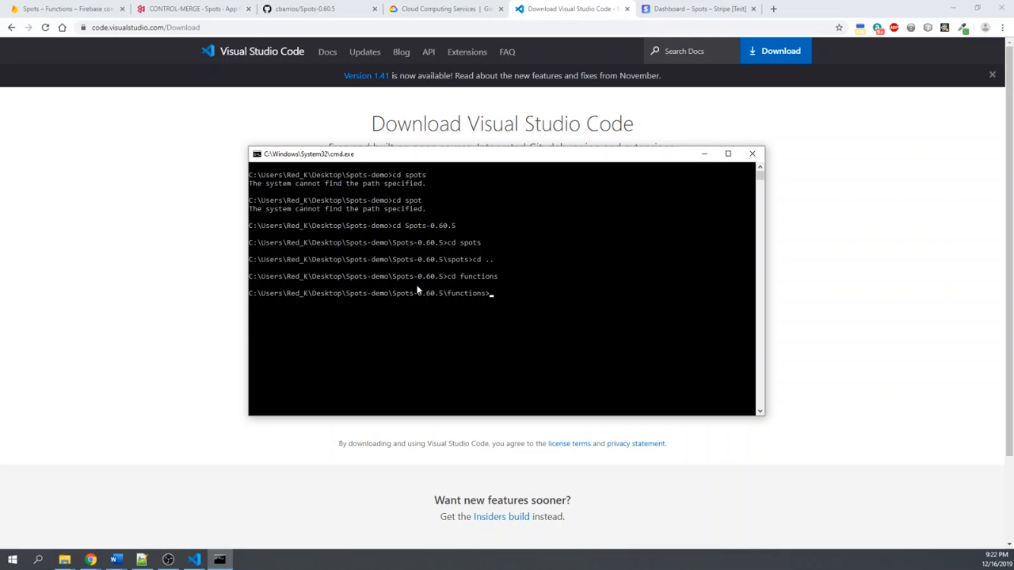
- Enter npm install at the functions folder prompt as an example and erase it without running it
{"action": "type", "text": "npm install"}
{"action": "key", "text": "BackSpace"}
{"action": "key", "text": "BackSpace"}
{"action": "key", "text": "BackSpace"}
{"action": "key", "text": "BackSpace"}
{"action": "key", "text": "BackSpace"}
{"action": "key", "text": "BackSpace"}
{"action": "key", "text": "BackSpace"}
{"action": "key", "text": "BackSpace"}
{"action": "key", "text": "BackSpace"}
{"action": "key", "text": "BackSpace"}
{"action": "key", "text": "BackSpace"}
- Move the Command Prompt window off the browser and switch to Visual Studio Code, maximized
{"action": "left_click", "coordinate": [584, 345]}
{"action": "key", "text": "Escape"}
{"action": "left_click_drag", "start_coordinate": [621, 155], "coordinate": [1013, 223]}
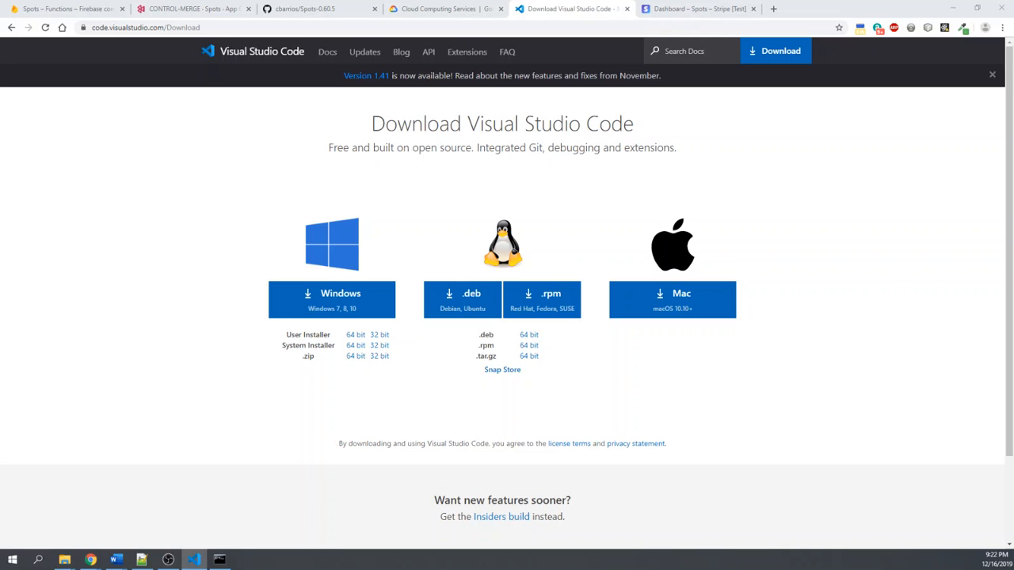
{"action": "left_click", "coordinate": [193, 561]}
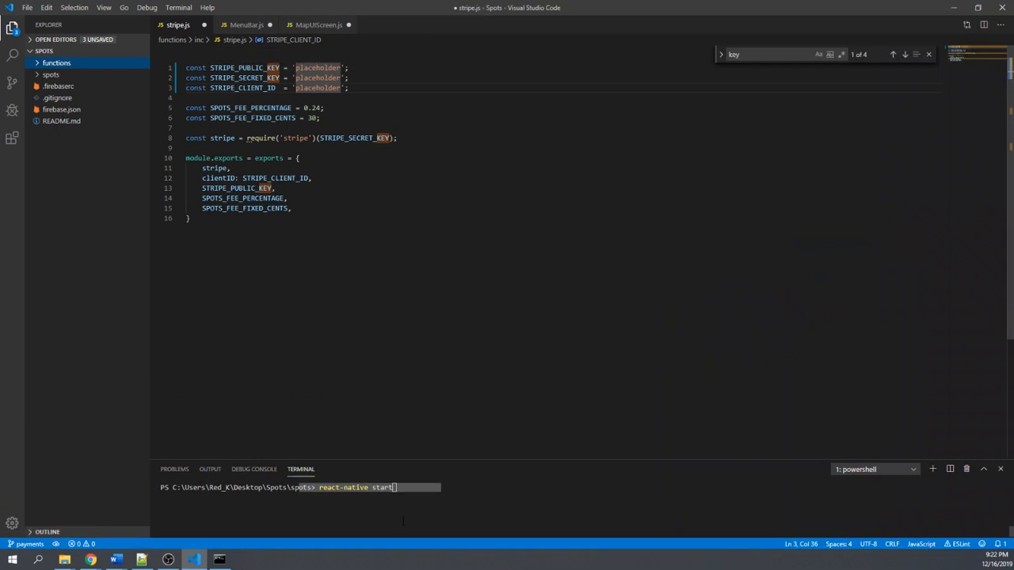
{"action": "left_click", "coordinate": [403, 521]}
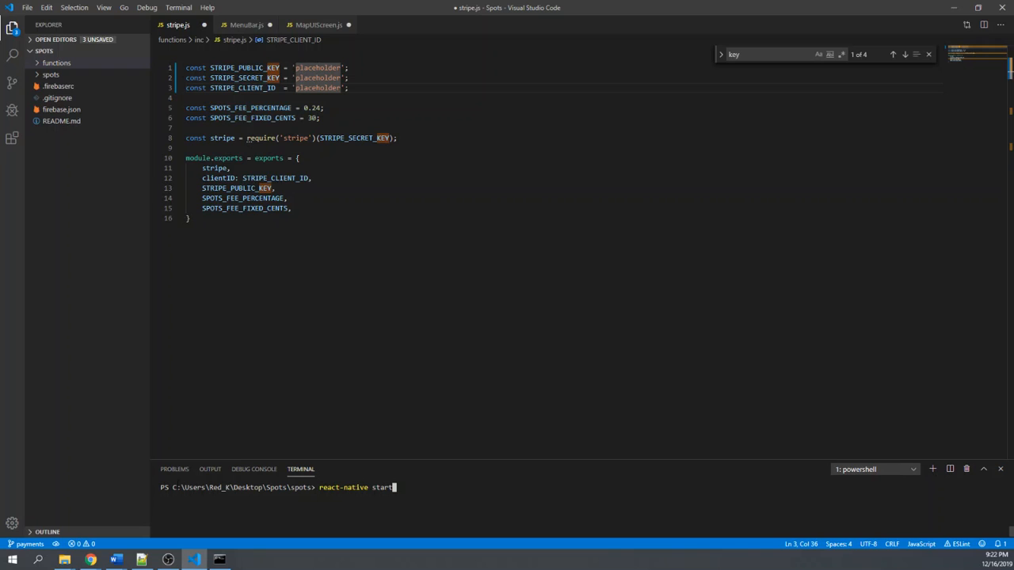
- Erase the pending react-native start command, clear the terminal, and re-enter the spots folder from its parent folder
{"action": "left_click_drag", "start_coordinate": [173, 488], "coordinate": [409, 485]}
{"action": "scroll", "coordinate": [422, 500], "scroll_direction": "down", "scroll_amount": 5}
{"action": "left_click", "coordinate": [424, 501]}
{"action": "key", "text": "BackSpace"}
{"action": "key", "text": "BackSpace"}
{"action": "key", "text": "BackSpace"}
{"action": "key", "text": "BackSpace"}
{"action": "key", "text": "BackSpace"}
{"action": "key", "text": "BackSpace"}
{"action": "key", "text": "BackSpace"}
{"action": "key", "text": "BackSpace"}
{"action": "key", "text": "BackSpace"}
{"action": "key", "text": "BackSpace"}
{"action": "key", "text": "BackSpace"}
{"action": "key", "text": "BackSpace"}
{"action": "key", "text": "BackSpace"}
{"action": "key", "text": "BackSpace"}
{"action": "key", "text": "BackSpace"}
{"action": "key", "text": "BackSpace"}
{"action": "key", "text": "BackSpace"}
{"action": "key", "text": "BackSpace"}
{"action": "type", "text": "cla"}
{"action": "key", "text": "BackSpace"}
{"action": "type", "text": "ear"}
{"action": "key", "text": "Return"}
{"action": "type", "text": "cd .."}
{"action": "key", "text": "Return"}
{"action": "type", "text": "cd spots"}
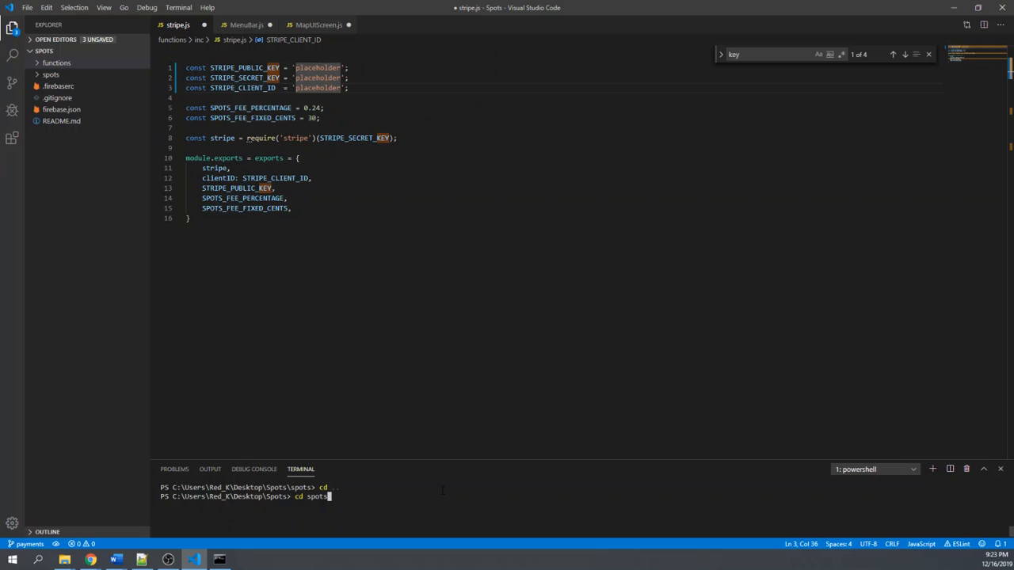
{"action": "key", "text": "Return"}
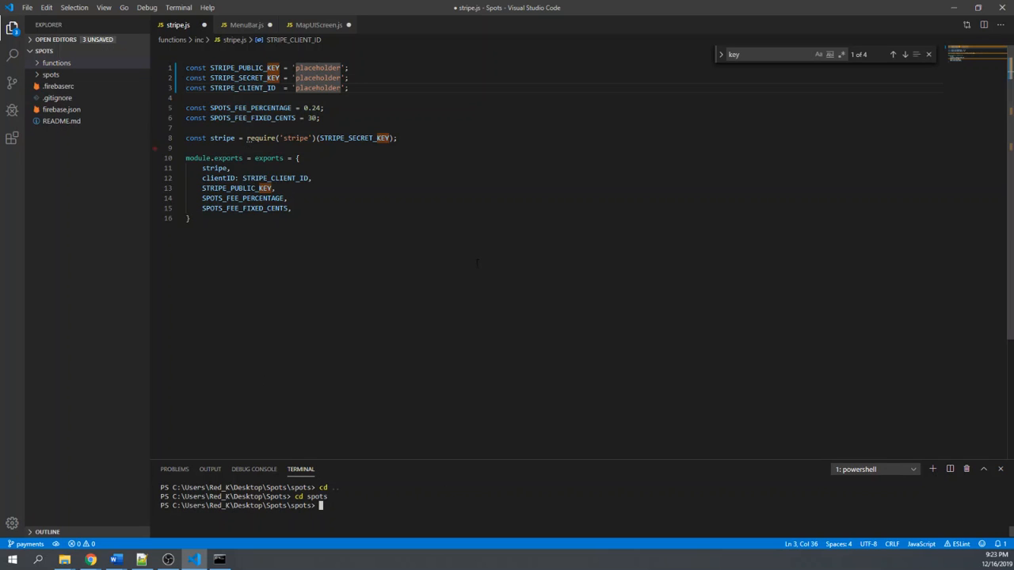
- Enter npm install in the integrated terminal as an example and erase it without running it
{"action": "type", "text": "npm install"}
{"action": "key", "text": "BackSpace"}
{"action": "key", "text": "BackSpace"}
{"action": "key", "text": "BackSpace"}
{"action": "key", "text": "BackSpace"}
{"action": "key", "text": "BackSpace"}
{"action": "key", "text": "BackSpace"}
{"action": "key", "text": "BackSpace"}
{"action": "key", "text": "BackSpace"}
{"action": "key", "text": "BackSpace"}
{"action": "key", "text": "BackSpace"}
{"action": "key", "text": "BackSpace"}
- Run react-native start from the spots folder in the integrated terminal
{"action": "type", "text": "react-native run"}
{"action": "key", "text": "BackSpace"}
{"action": "key", "text": "BackSpace"}
{"action": "key", "text": "BackSpace"}
{"action": "type", "text": "start"}
{"action": "key", "text": "Return"}
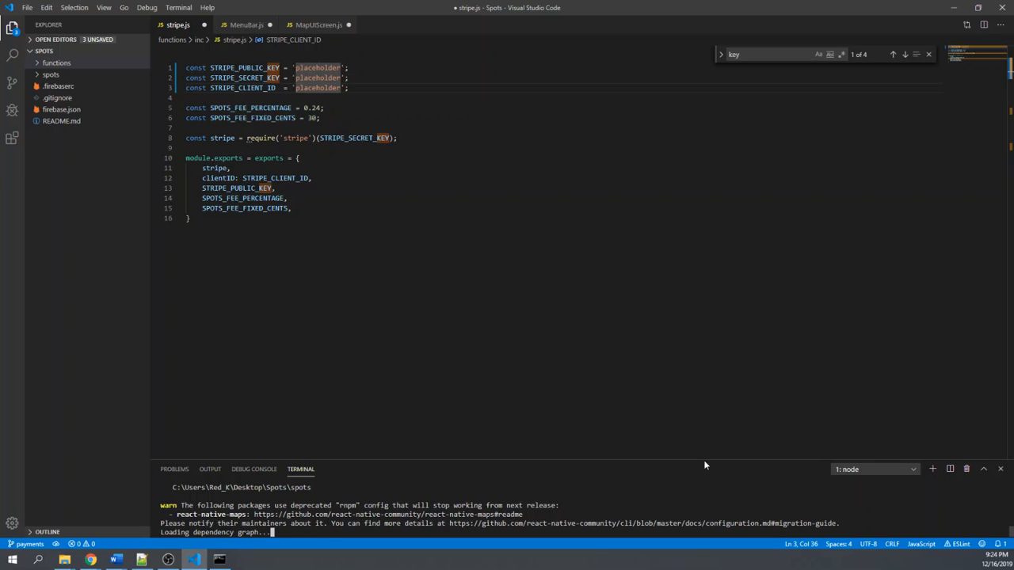
- Open a second integrated terminal and enter react-native run-android without running it
{"action": "left_click", "coordinate": [933, 469]}
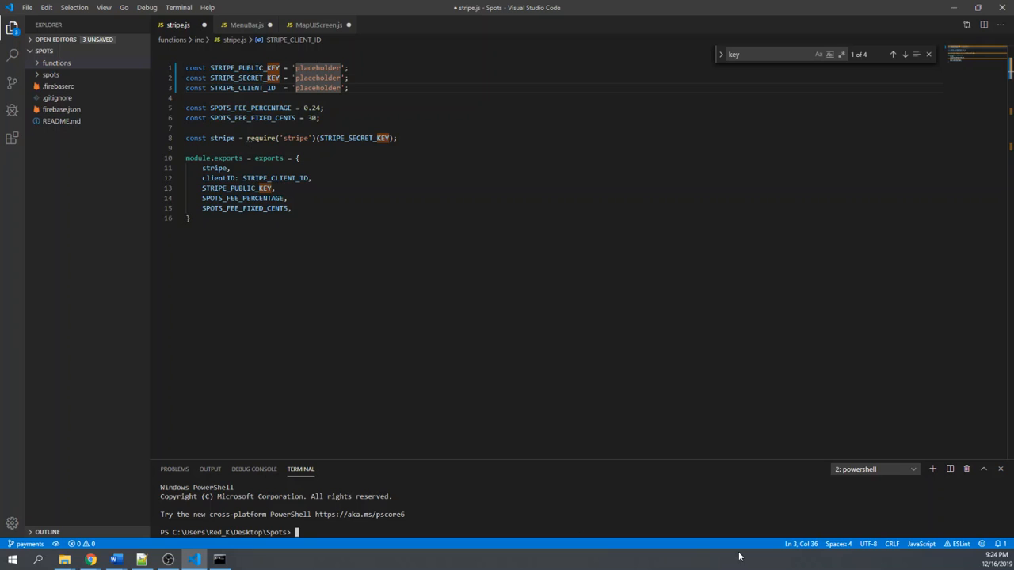
{"action": "type", "text": "react-native run-android"}
- Change the unexecuted command to react-native run-ios and erase it without running it
{"action": "key", "text": "BackSpace"}
{"action": "key", "text": "BackSpace"}
{"action": "key", "text": "BackSpace"}
{"action": "key", "text": "BackSpace"}
{"action": "key", "text": "BackSpace"}
{"action": "key", "text": "BackSpace"}
{"action": "key", "text": "BackSpace"}
{"action": "key", "text": "BackSpace"}
{"action": "type", "text": "-ios"}
{"action": "key", "text": "BackSpace"}
{"action": "key", "text": "BackSpace"}
{"action": "key", "text": "BackSpace"}
{"action": "key", "text": "BackSpace"}
{"action": "key", "text": "BackSpace"}
{"action": "key", "text": "BackSpace"}
{"action": "key", "text": "BackSpace"}
{"action": "key", "text": "BackSpace"}
{"action": "key", "text": "BackSpace"}
{"action": "key", "text": "BackSpace"}
{"action": "key", "text": "BackSpace"}
{"action": "key", "text": "BackSpace"}
{"action": "key", "text": "BackSpace"}
{"action": "key", "text": "BackSpace"}
{"action": "key", "text": "BackSpace"}
{"action": "key", "text": "BackSpace"}
{"action": "key", "text": "BackSpace"}
{"action": "key", "text": "BackSpace"}
{"action": "key", "text": "BackSpace"}
{"action": "key", "text": "BackSpace"}
- Move Visual Studio Code off the browser window and search for android studio in a new tab
{"action": "left_click_drag", "start_coordinate": [467, 12], "coordinate": [1013, 32]}
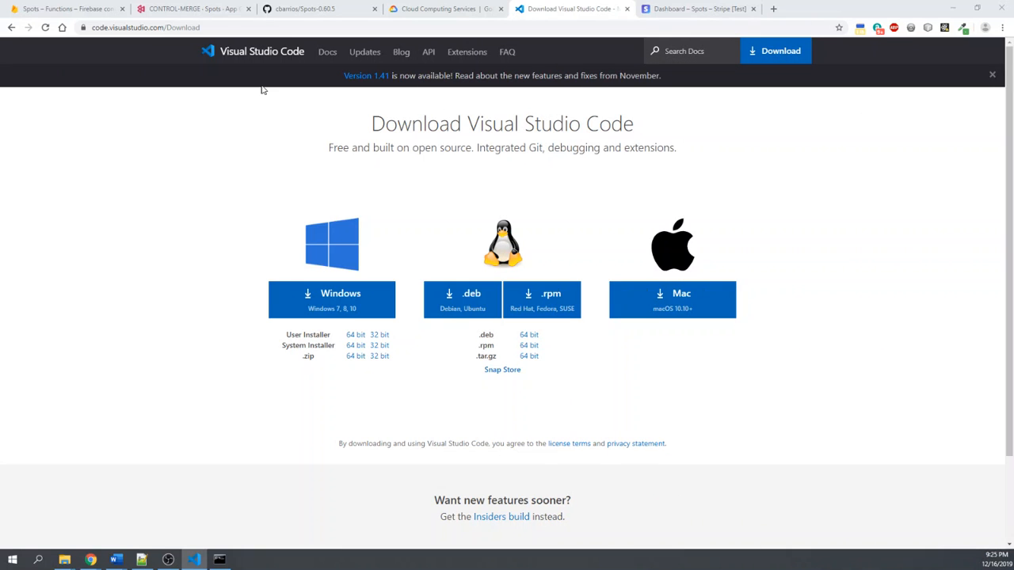
{"action": "left_click", "coordinate": [778, 8]}
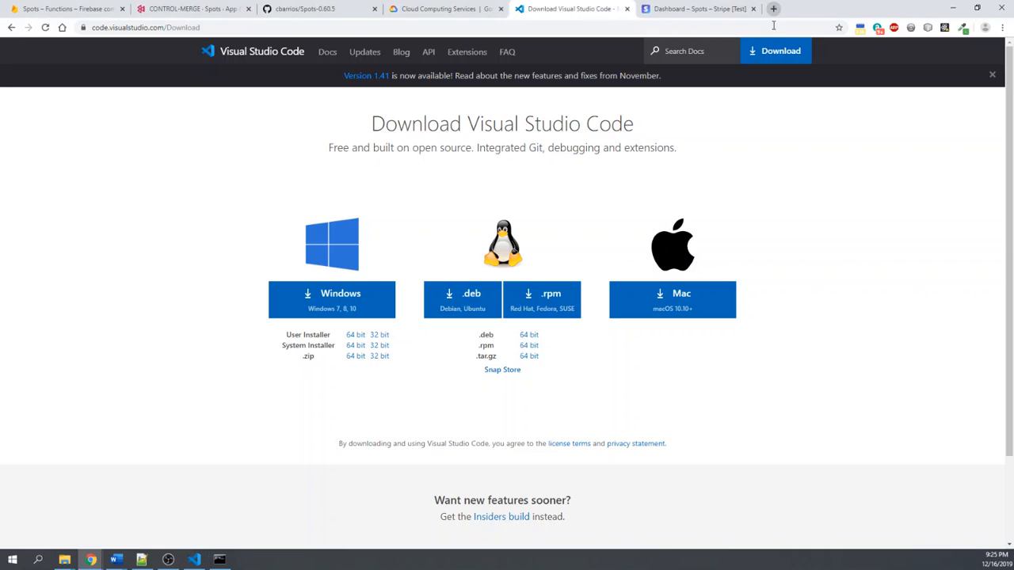
{"action": "type", "text": "an"}
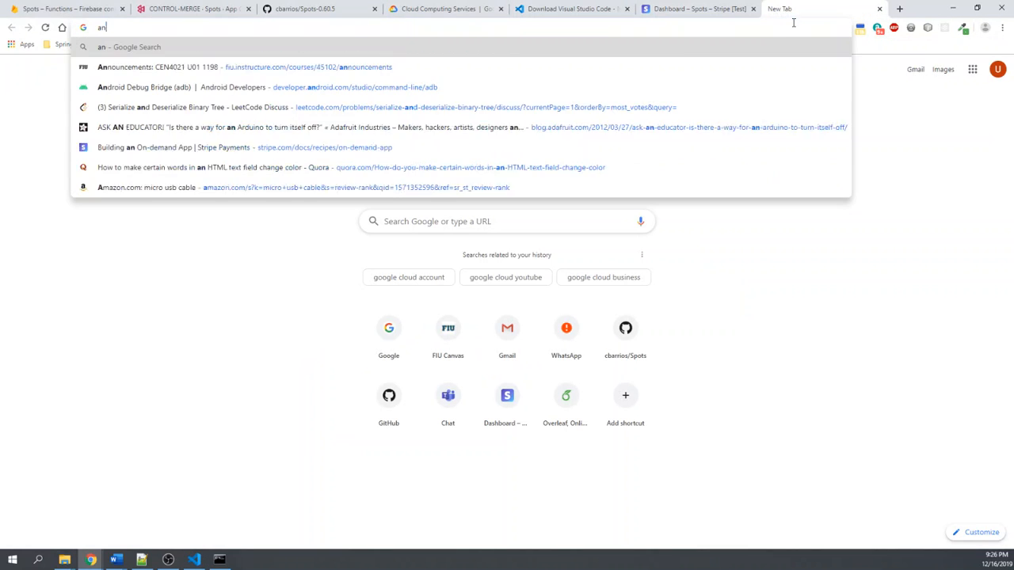
{"action": "type", "text": "droid studio"}
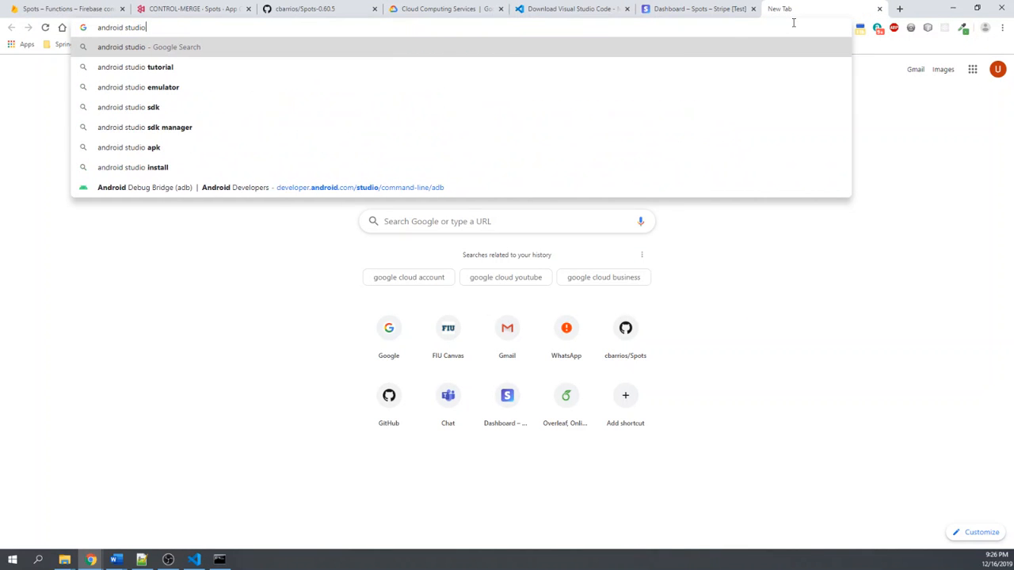
{"action": "key", "text": "Return"}
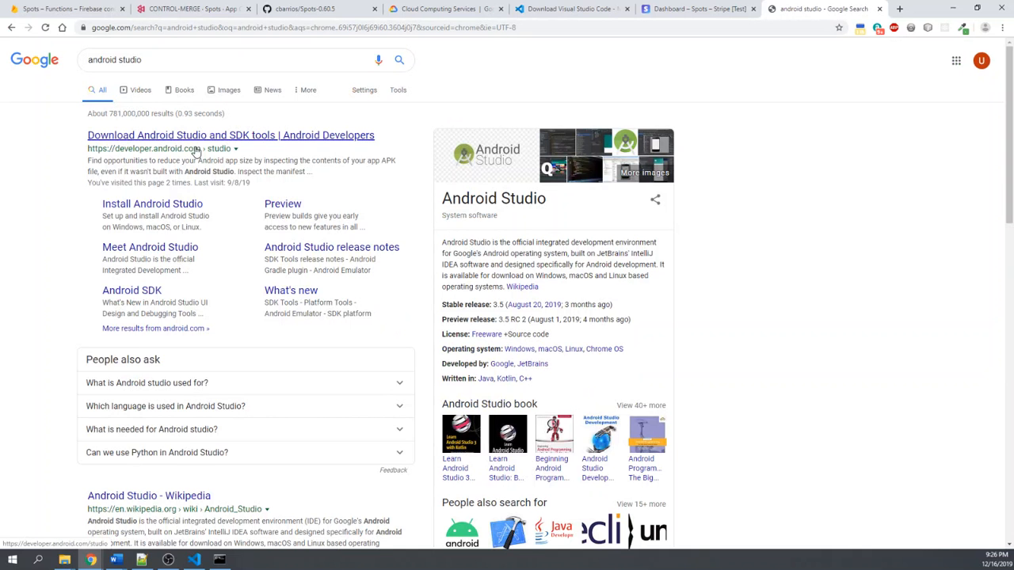
- Open the Android Developers page for downloading Android Studio and SDK tools from the search results
{"action": "scroll", "coordinate": [225, 162], "scroll_direction": "down", "scroll_amount": 1}
{"action": "scroll", "coordinate": [199, 198], "scroll_direction": "up", "scroll_amount": 1}
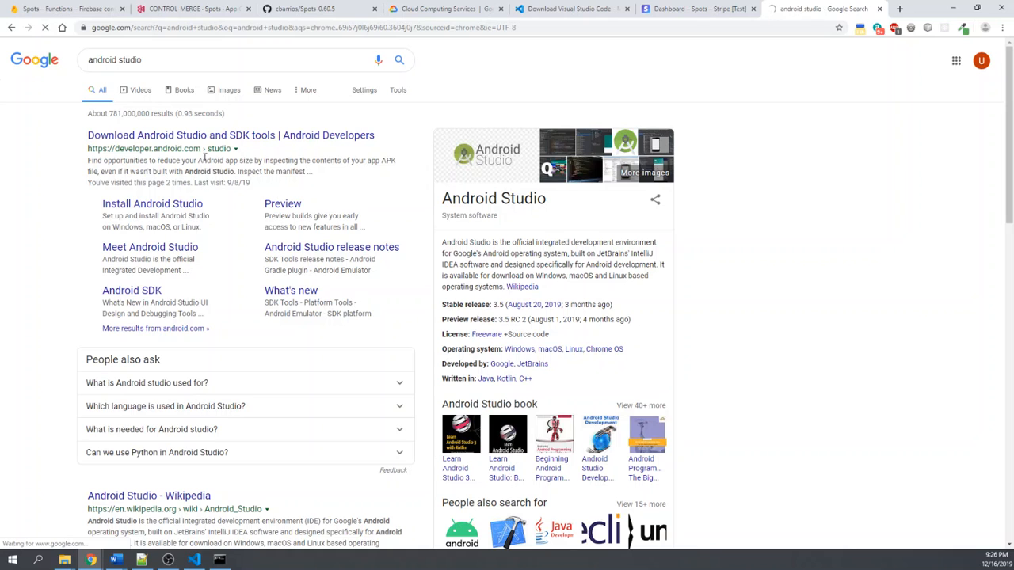
{"action": "left_click", "coordinate": [210, 134]}
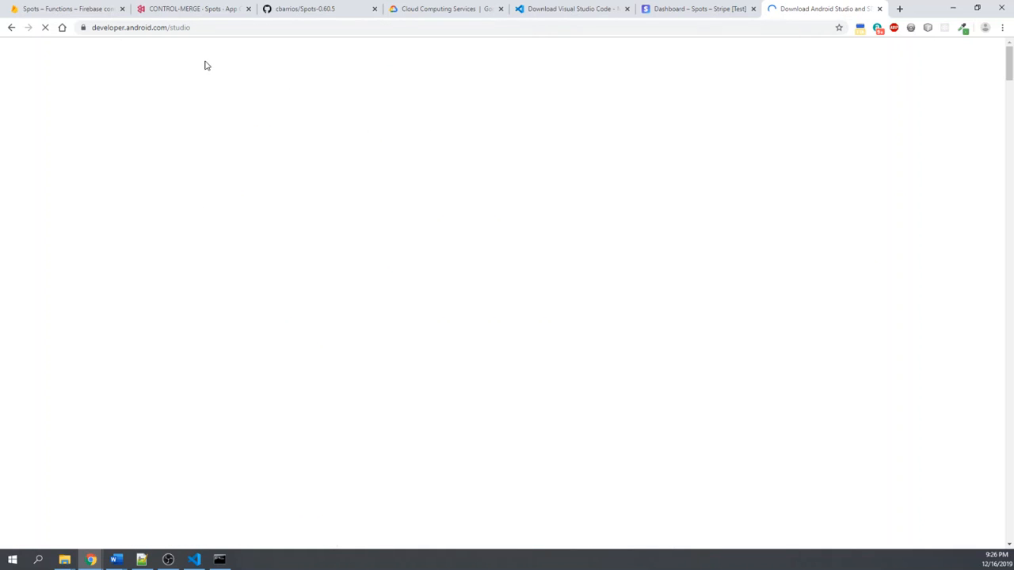
- Look over the Android Studio download page, including its download and release notes options, and minimize the browser
{"action": "scroll", "coordinate": [540, 188], "scroll_direction": "down", "scroll_amount": 1}
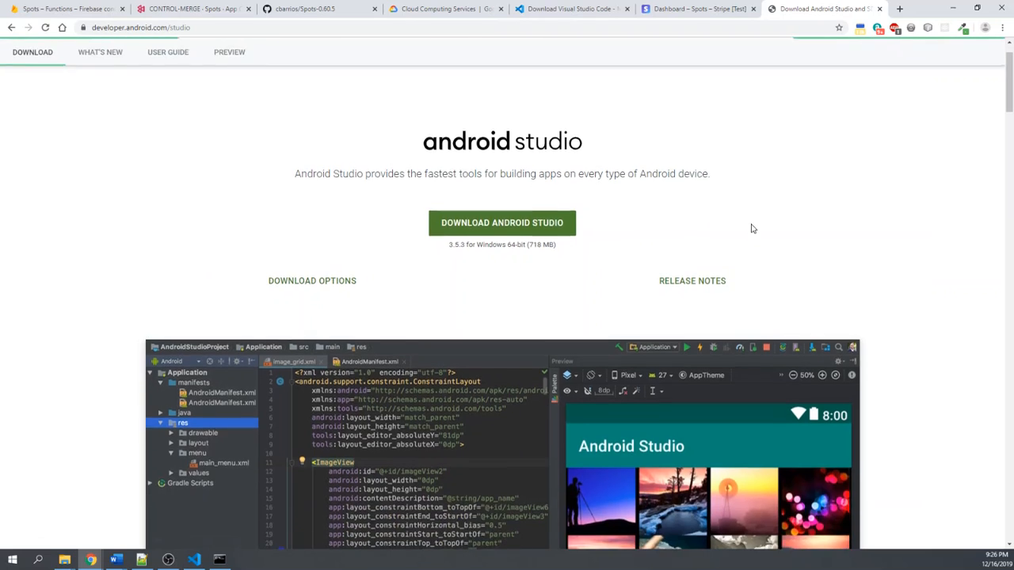
{"action": "scroll", "coordinate": [754, 227], "scroll_direction": "up", "scroll_amount": 1}
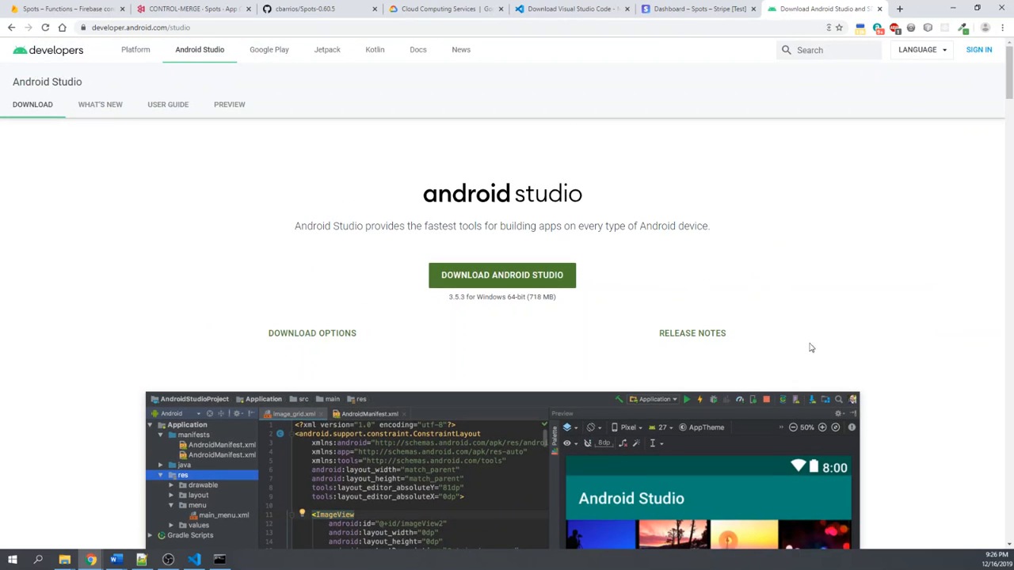
{"action": "scroll", "coordinate": [349, 253], "scroll_direction": "down", "scroll_amount": 1}
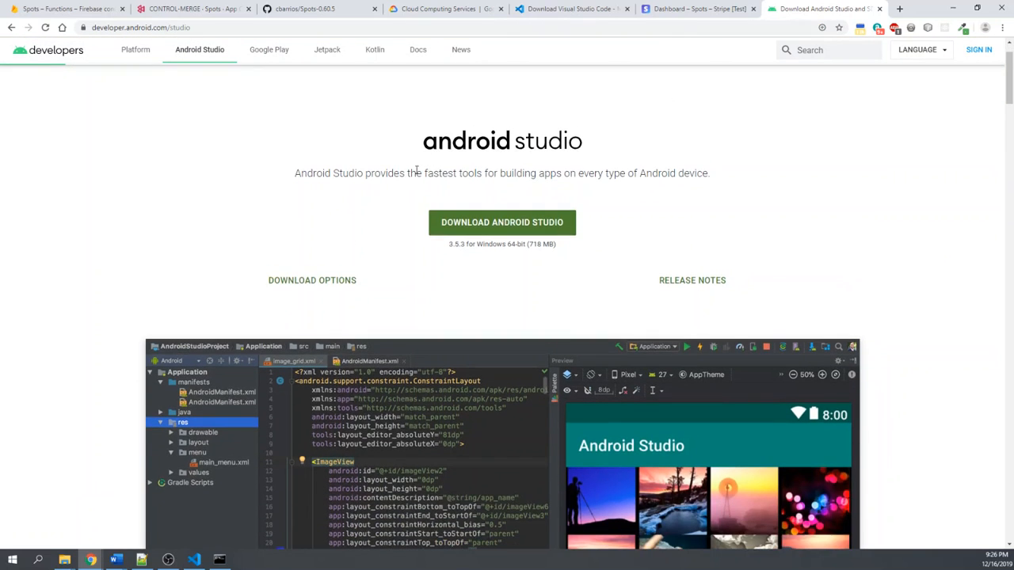
{"action": "scroll", "coordinate": [783, 249], "scroll_direction": "down", "scroll_amount": 3}
{"action": "scroll", "coordinate": [784, 255], "scroll_direction": "up", "scroll_amount": 4}
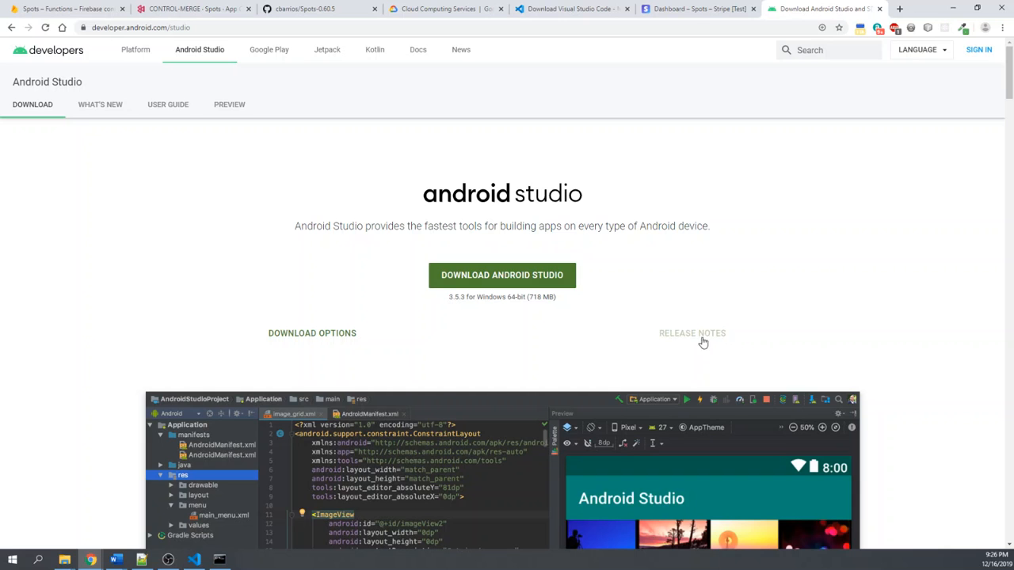
{"action": "scroll", "coordinate": [600, 346], "scroll_direction": "down", "scroll_amount": 2}
{"action": "scroll", "coordinate": [565, 325], "scroll_direction": "up", "scroll_amount": 2}
{"action": "left_click", "coordinate": [953, 8]}
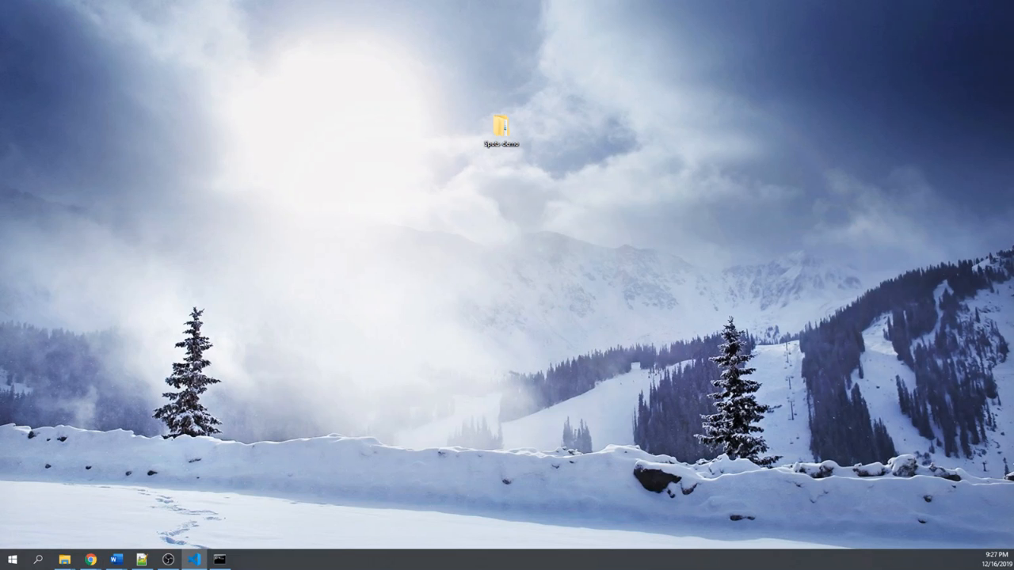
{"action": "left_click_drag", "start_coordinate": [1013, 165], "coordinate": [1013, 103]}
{"action": "key", "text": "alt+Tab"}
{"action": "left_click_drag", "start_coordinate": [1013, 146], "coordinate": [594, 126]}
{"action": "double_click", "coordinate": [595, 126]}
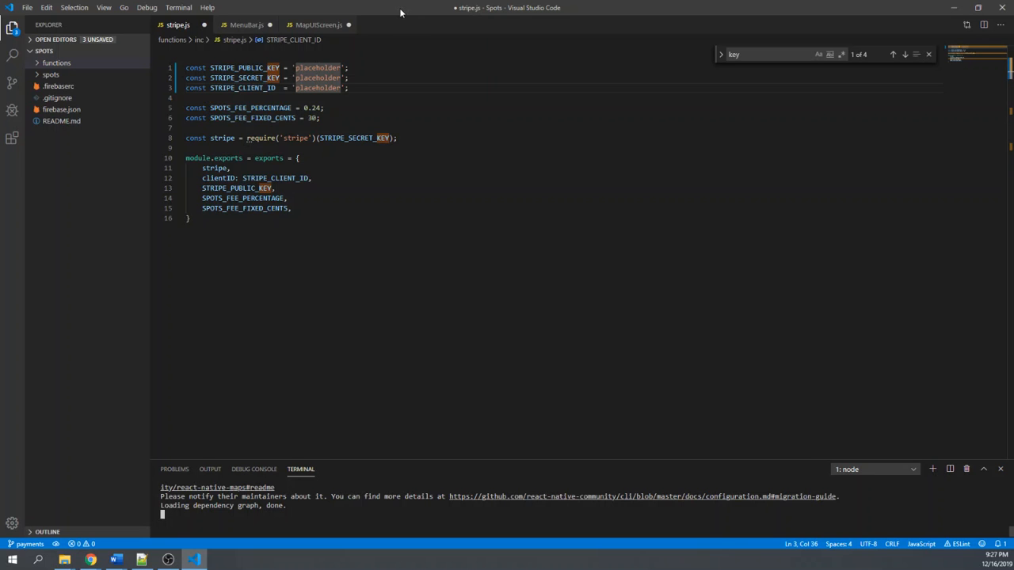
{"action": "left_click_drag", "start_coordinate": [401, 11], "coordinate": [1013, 163]}
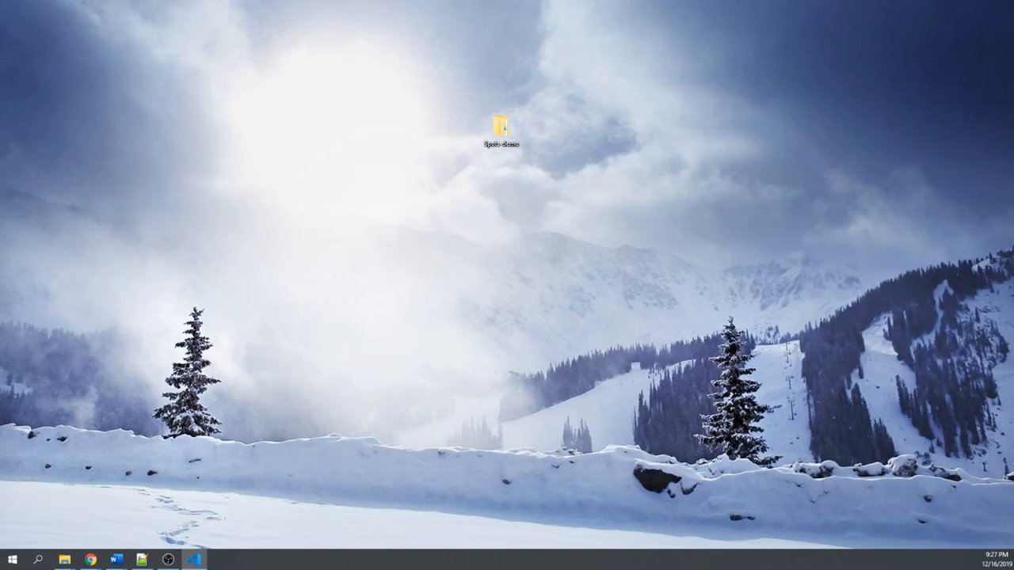
- Open a command prompt in the desktop's Spots-demo folder with cmd and close the folder window
{"action": "right_click", "coordinate": [460, 228]}
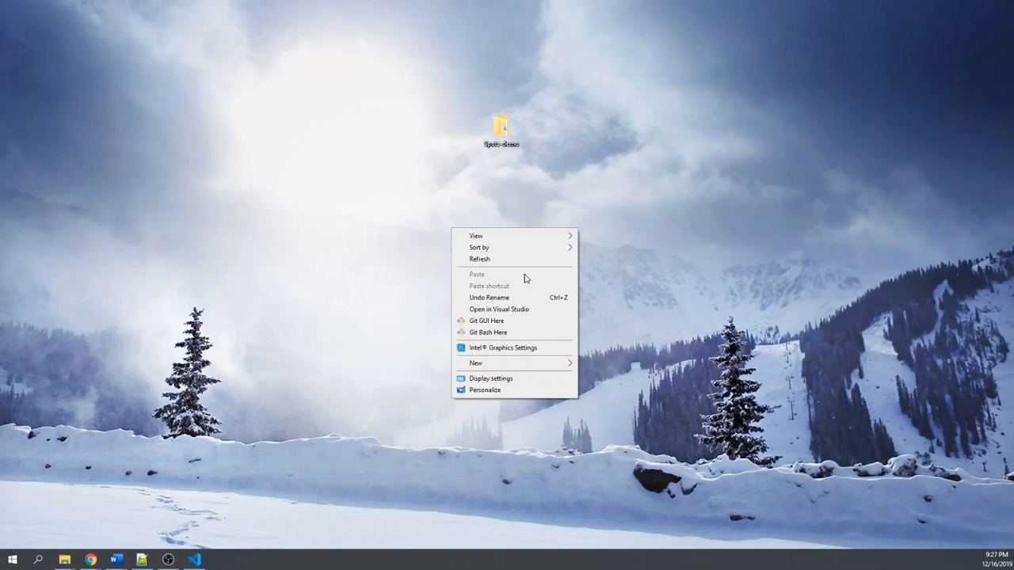
{"action": "left_click", "coordinate": [500, 127]}
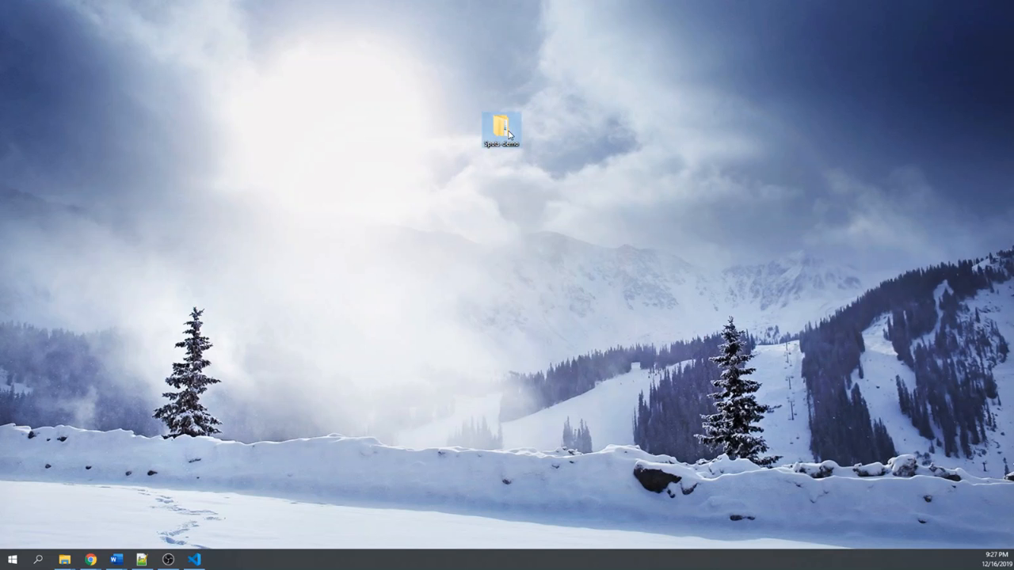
{"action": "double_click", "coordinate": [500, 127]}
{"action": "left_click", "coordinate": [430, 38]}
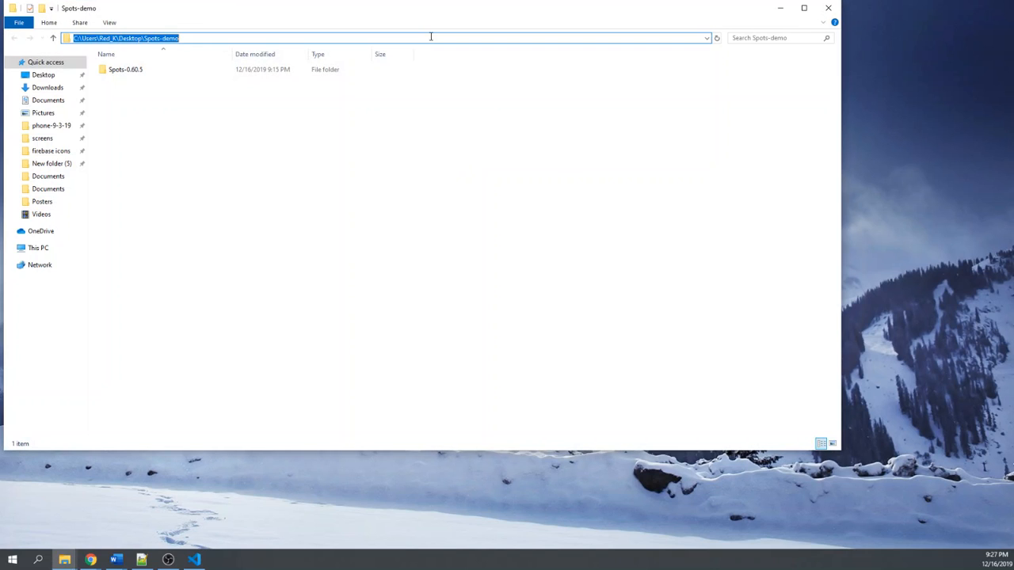
{"action": "type", "text": "cmd"}
{"action": "key", "text": "Return"}
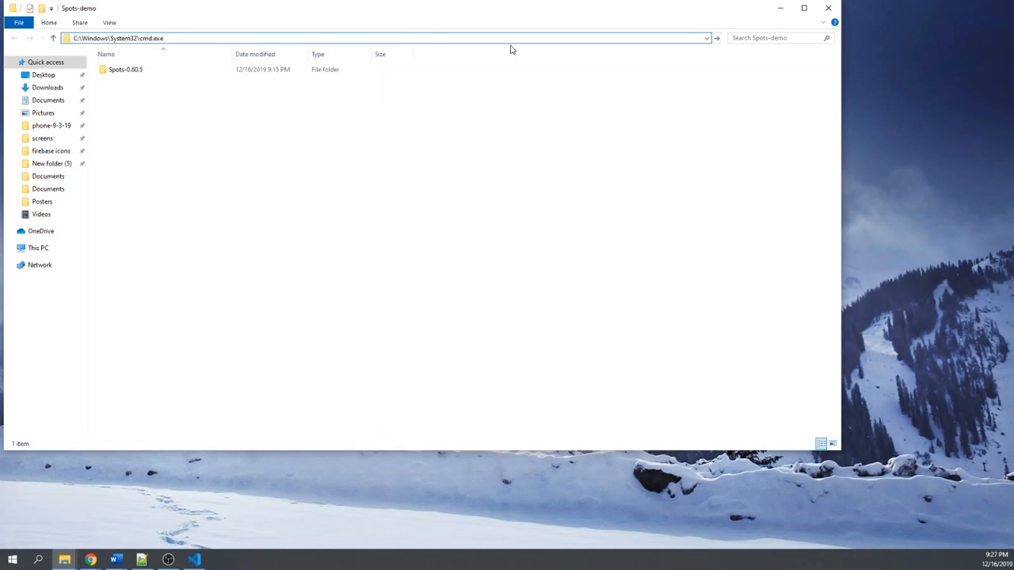
{"action": "left_click", "coordinate": [829, 8]}
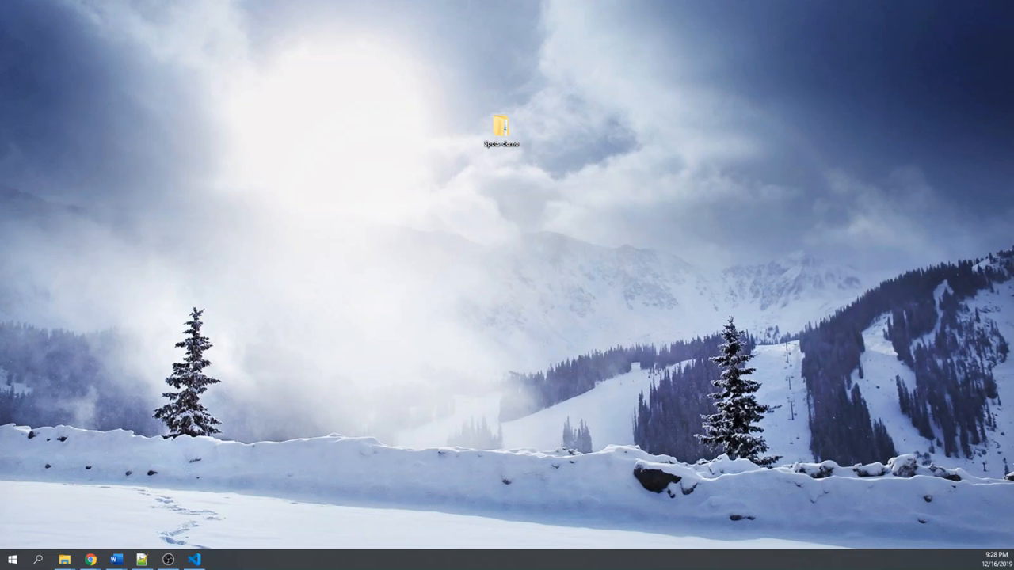
- Switch to Visual Studio Code, bring its window onto the main display and maximize it
{"action": "left_click", "coordinate": [194, 560]}
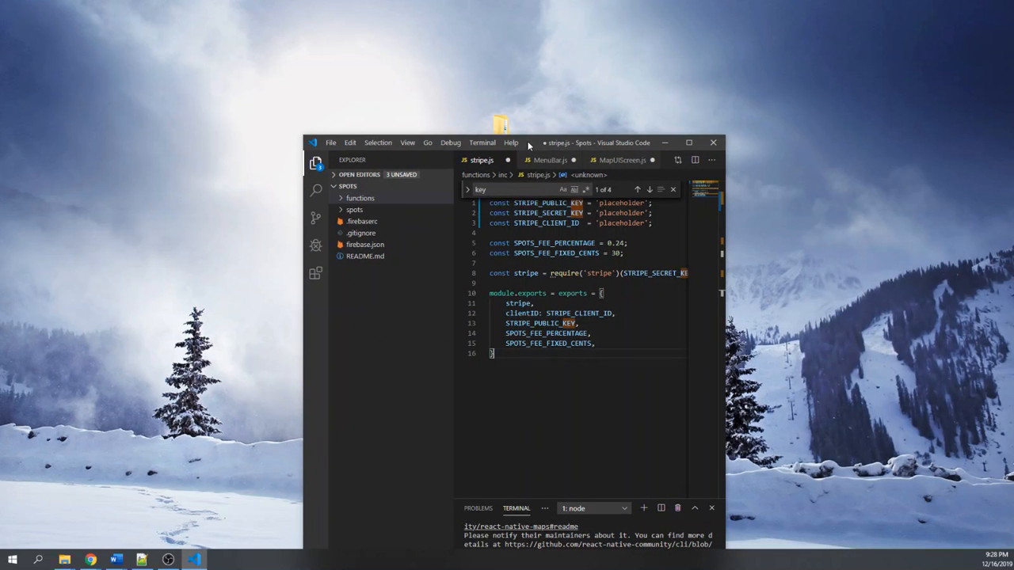
{"action": "double_click", "coordinate": [519, 144]}
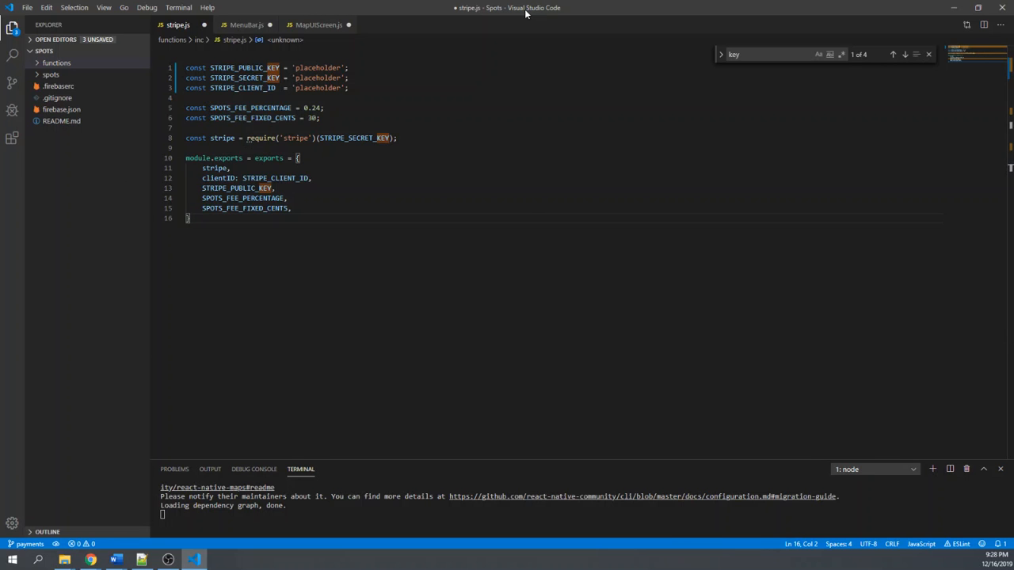
{"action": "left_click_drag", "start_coordinate": [526, 10], "coordinate": [526, 0]}
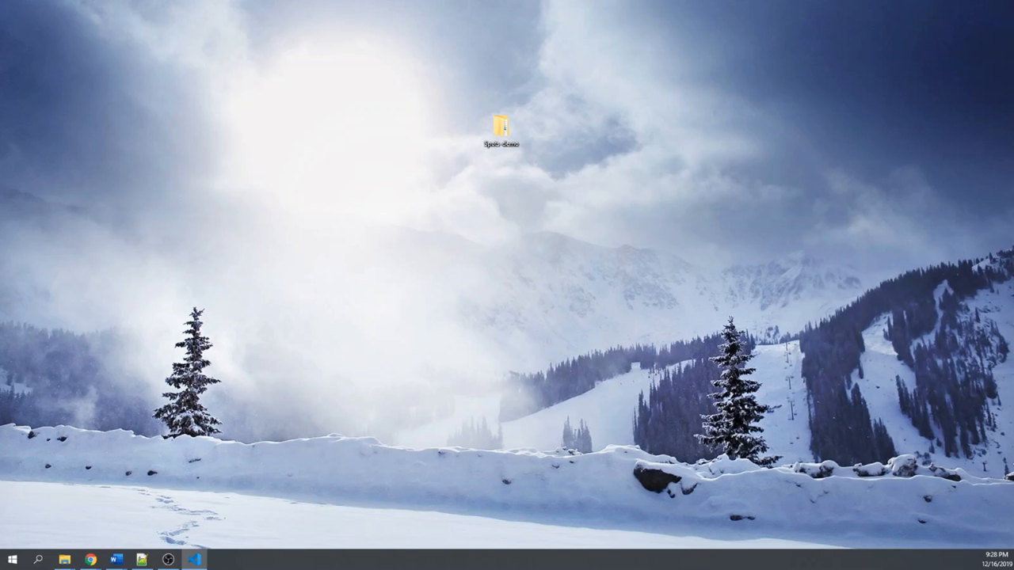
{"action": "left_click_drag", "start_coordinate": [1013, 166], "coordinate": [681, 148]}
{"action": "double_click", "coordinate": [710, 146]}
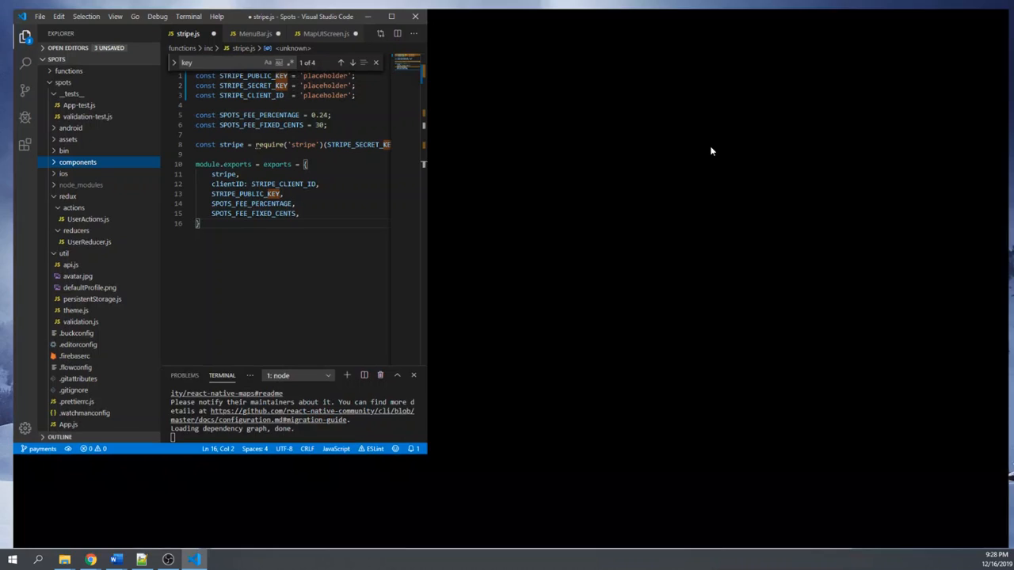
- Open validation-test.js in the spots project's __tests__ folder, read through its validation tests and close the file
{"action": "left_click", "coordinate": [91, 111]}
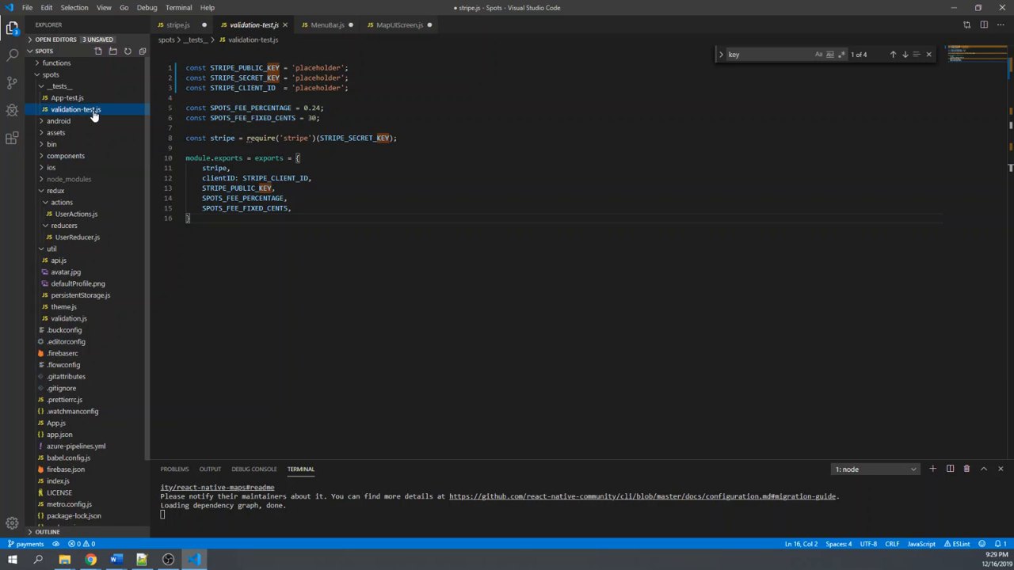
{"action": "scroll", "coordinate": [188, 122], "scroll_direction": "down", "scroll_amount": 2}
{"action": "scroll", "coordinate": [189, 121], "scroll_direction": "up", "scroll_amount": 2}
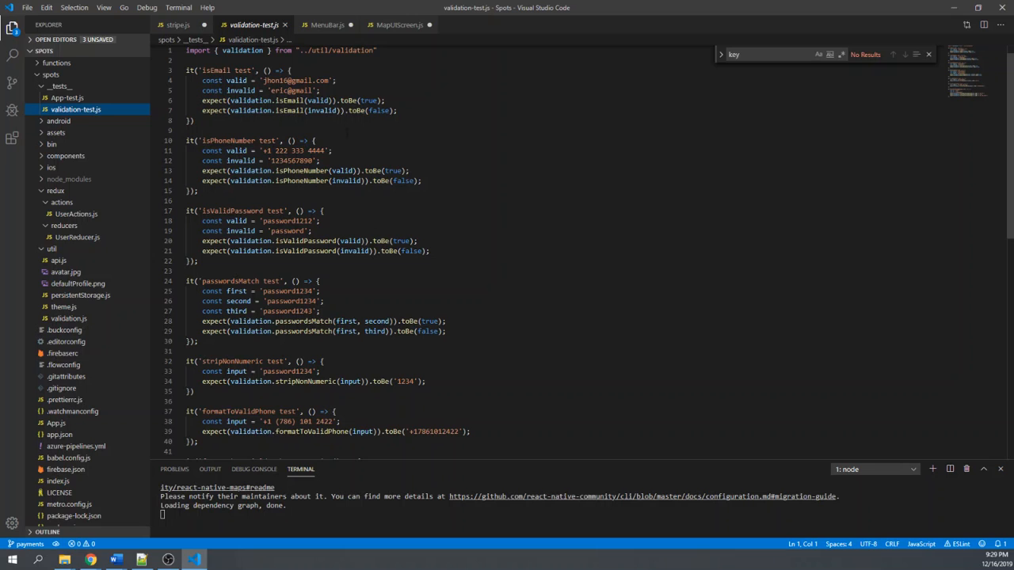
{"action": "scroll", "coordinate": [586, 250], "scroll_direction": "up", "scroll_amount": 1}
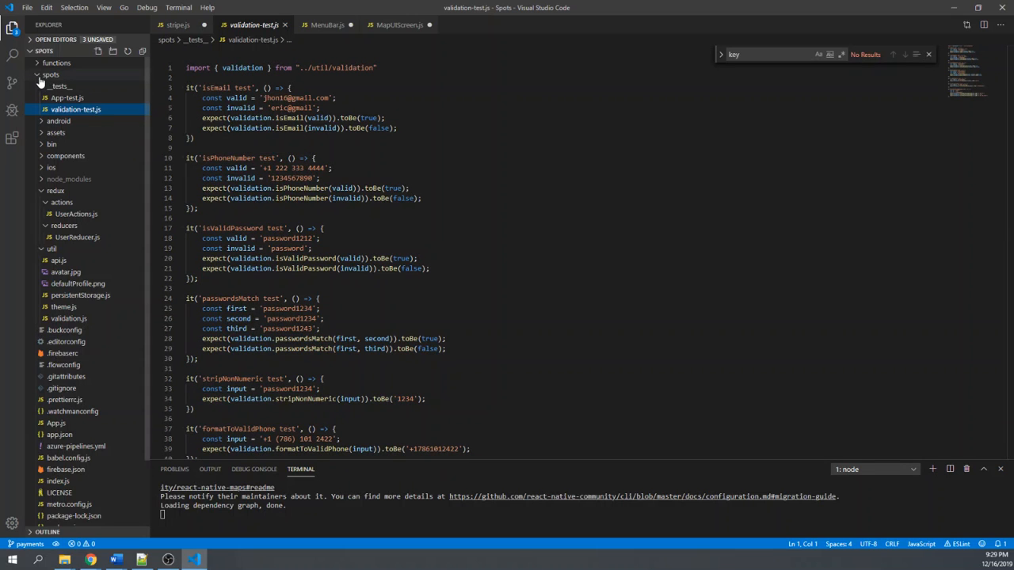
{"action": "left_click", "coordinate": [285, 24]}
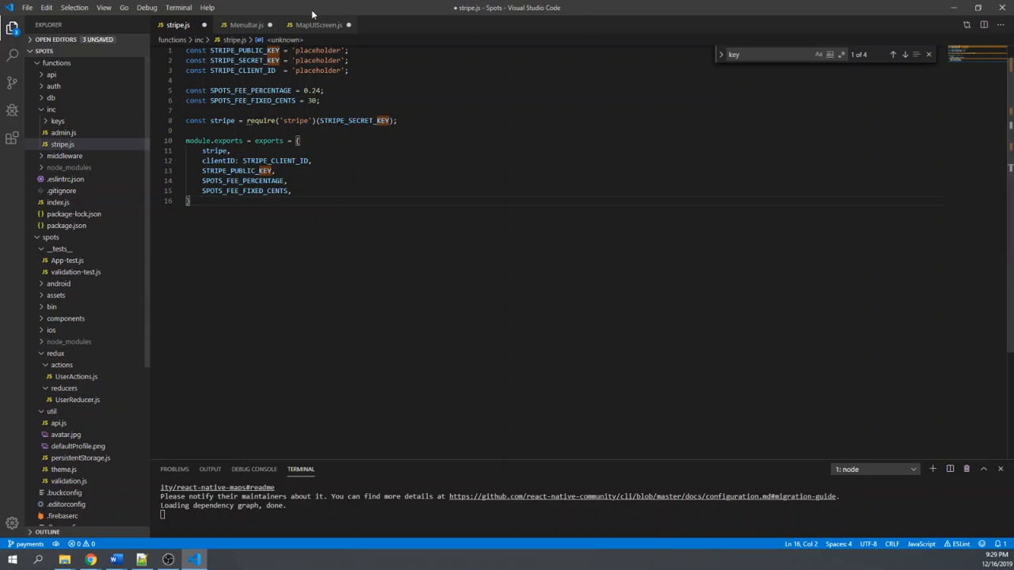
- Move Visual Studio Code off the main display and place the Android Studio welcome window there
{"action": "double_click", "coordinate": [312, 9]}
{"action": "left_click_drag", "start_coordinate": [323, 10], "coordinate": [1013, 174]}
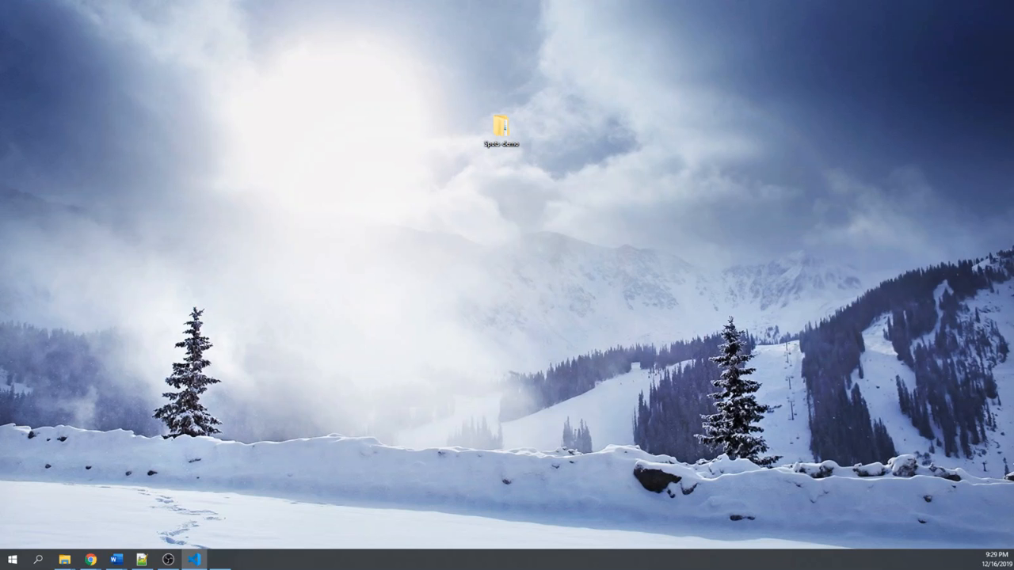
{"action": "mouse_move", "coordinate": [1013, 198]}
{"action": "left_mouse_down"}
{"action": "mouse_move", "coordinate": [941, 206]}
{"action": "mouse_move", "coordinate": [1013, 208]}
{"action": "left_mouse_up"}
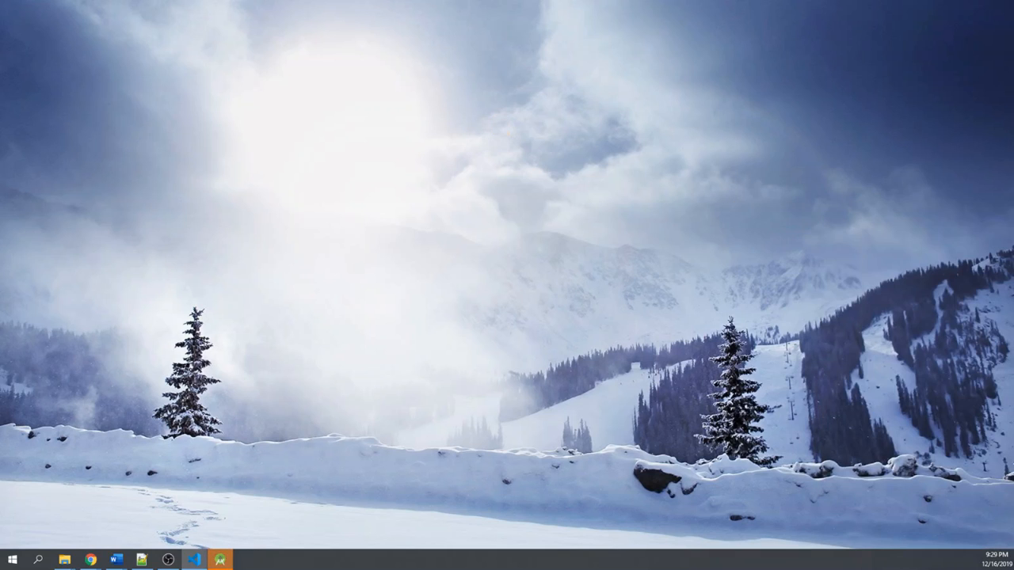
{"action": "left_click_drag", "start_coordinate": [562, 252], "coordinate": [416, 140]}
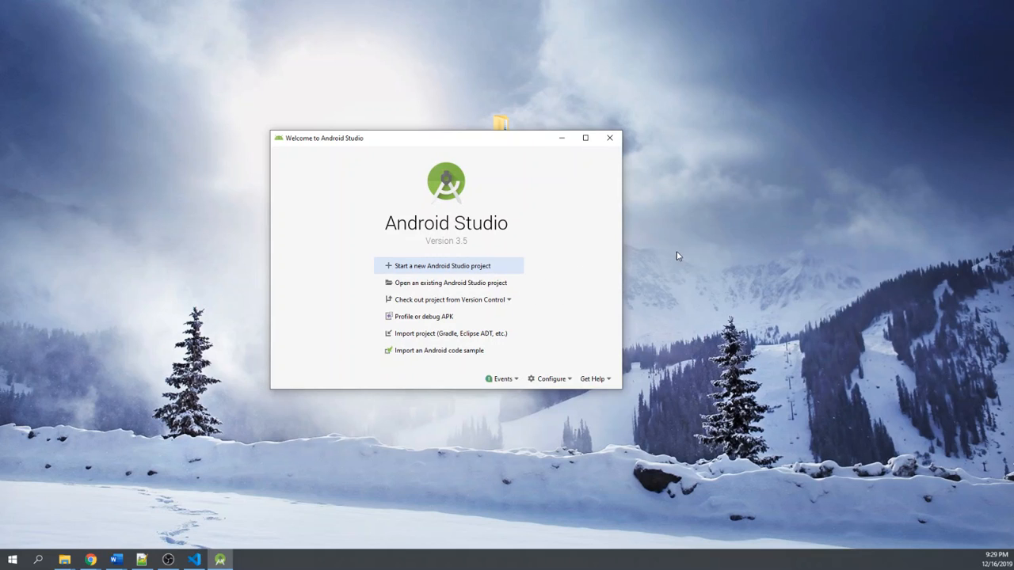
- Open the SDK Manager from Android Studio's welcome window and review the listed SDK platforms and their installation status
{"action": "left_click", "coordinate": [560, 380]}
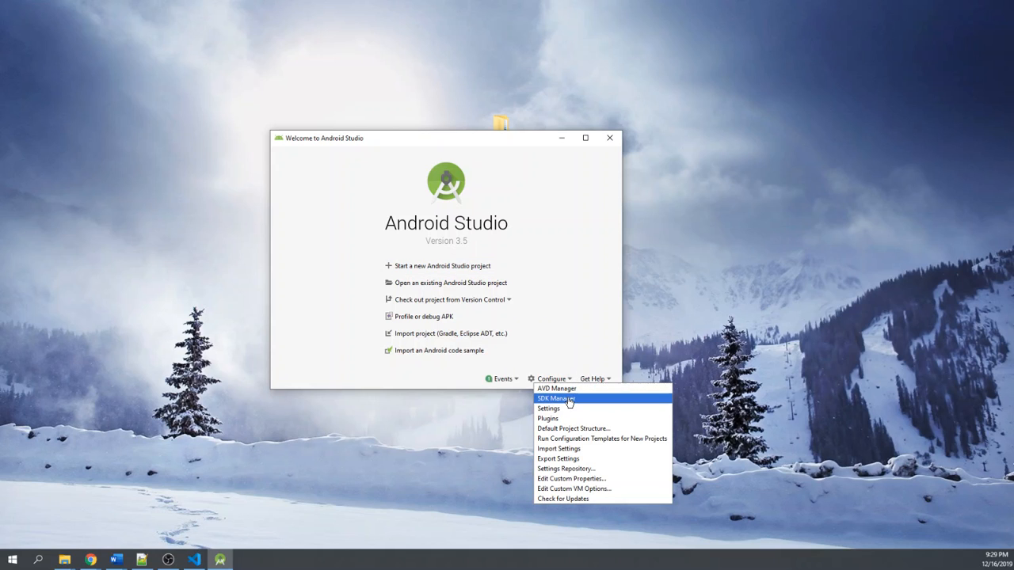
{"action": "left_click", "coordinate": [569, 400]}
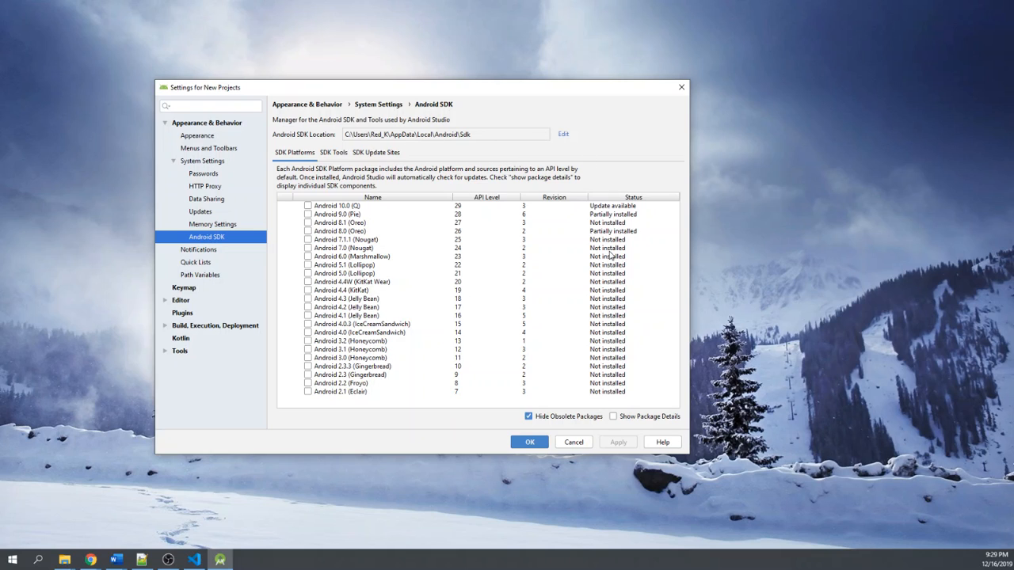
{"action": "left_click_drag", "start_coordinate": [429, 90], "coordinate": [477, 100]}
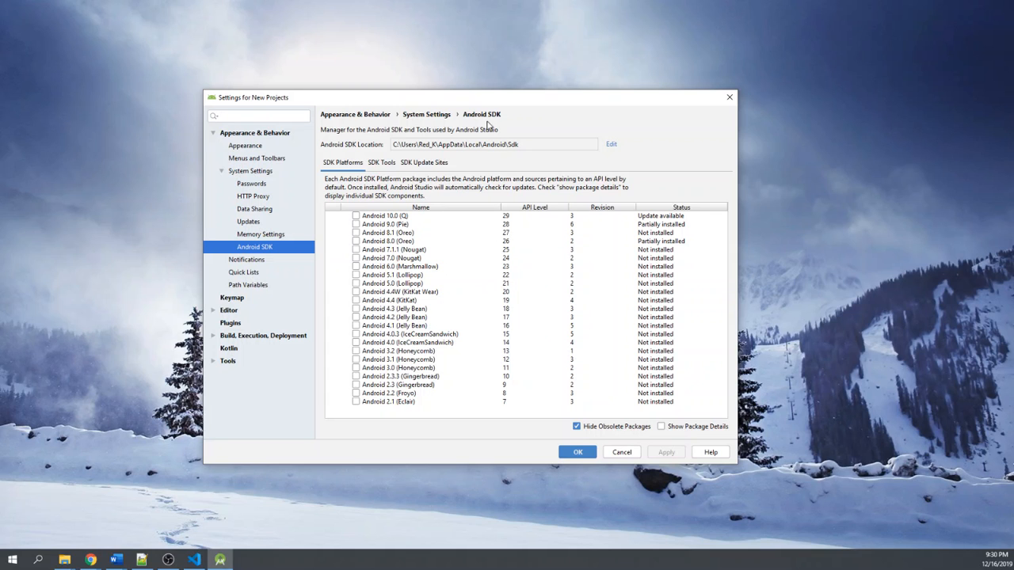
{"action": "left_click_drag", "start_coordinate": [478, 100], "coordinate": [850, 210]}
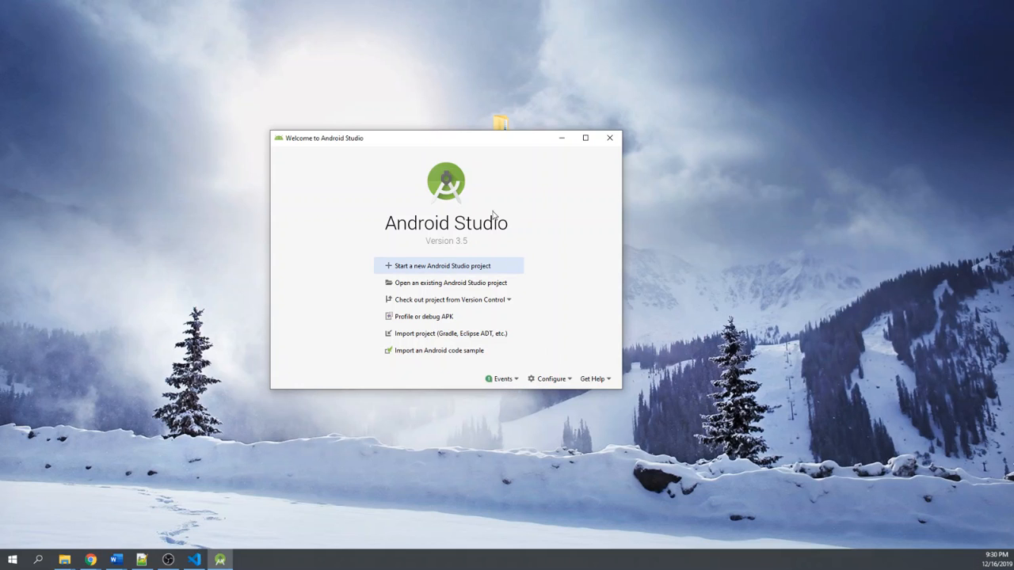
- Open the AVD Manager, launch the Debug virtual device and move the manager window aside
{"action": "left_click", "coordinate": [559, 383]}
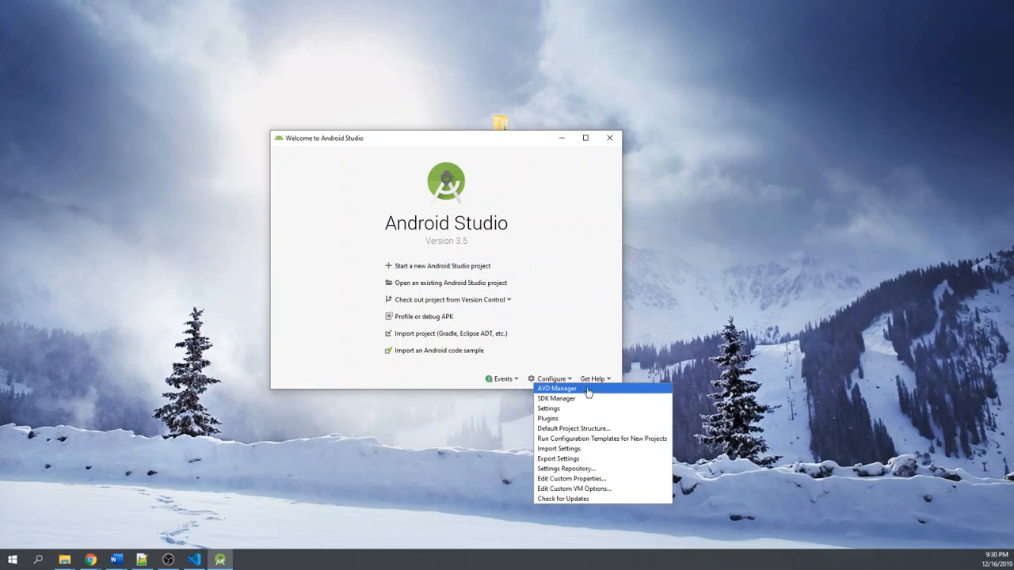
{"action": "left_click", "coordinate": [588, 389]}
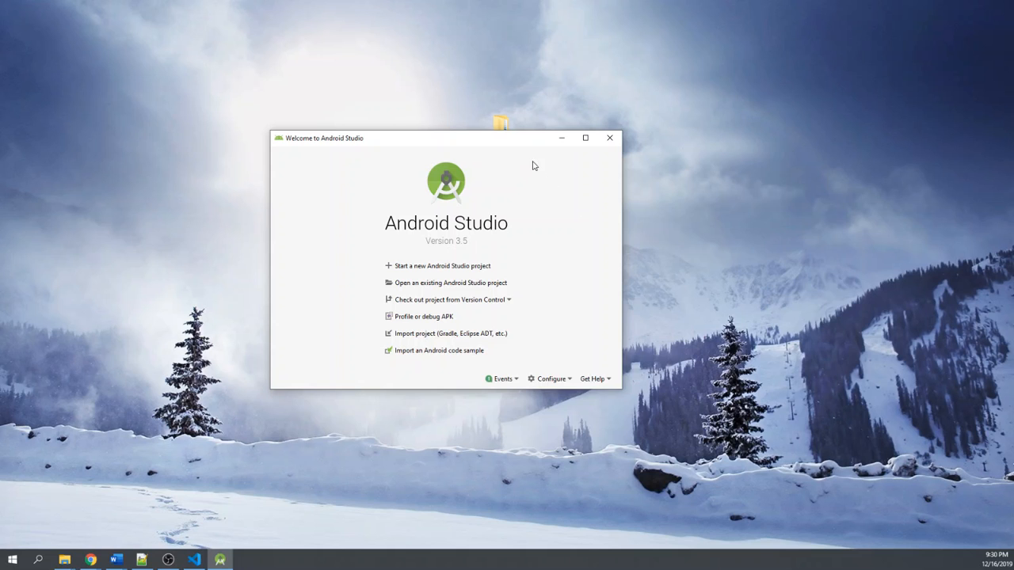
{"action": "left_click_drag", "start_coordinate": [638, 213], "coordinate": [718, 136]}
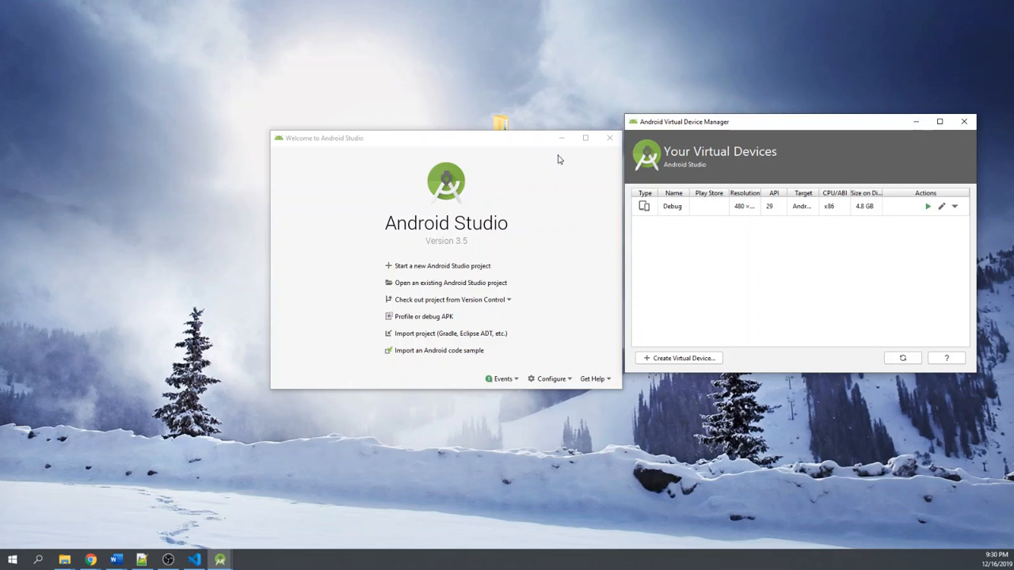
{"action": "left_click_drag", "start_coordinate": [753, 124], "coordinate": [535, 104]}
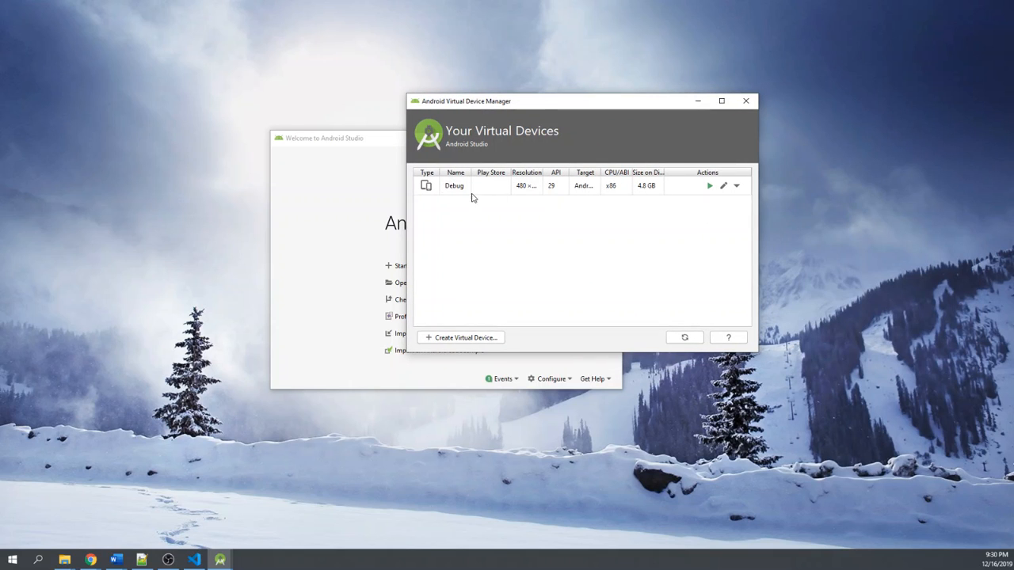
{"action": "left_click", "coordinate": [710, 187]}
{"action": "left_click_drag", "start_coordinate": [656, 105], "coordinate": [804, 160]}
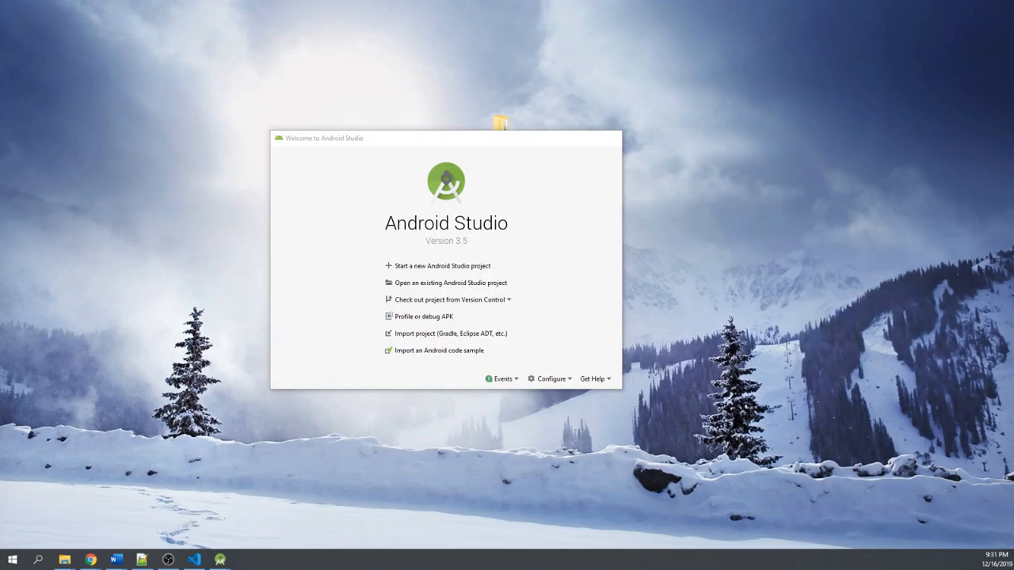
- Bring the Android Virtual Device Manager in front of the welcome window and switch to Visual Studio Code
{"action": "key", "text": "alt+Tab"}
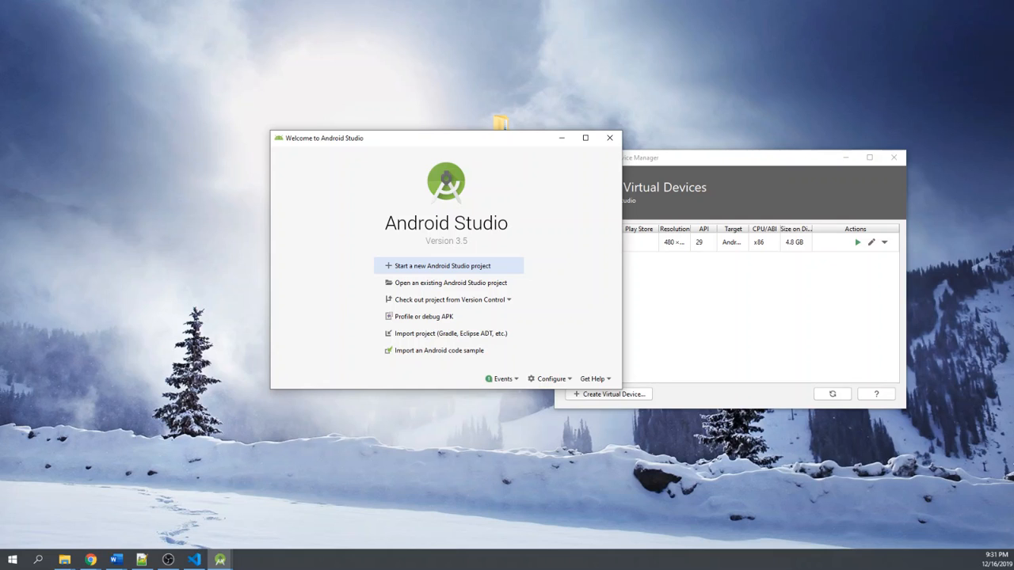
{"action": "key", "text": "alt+Tab"}
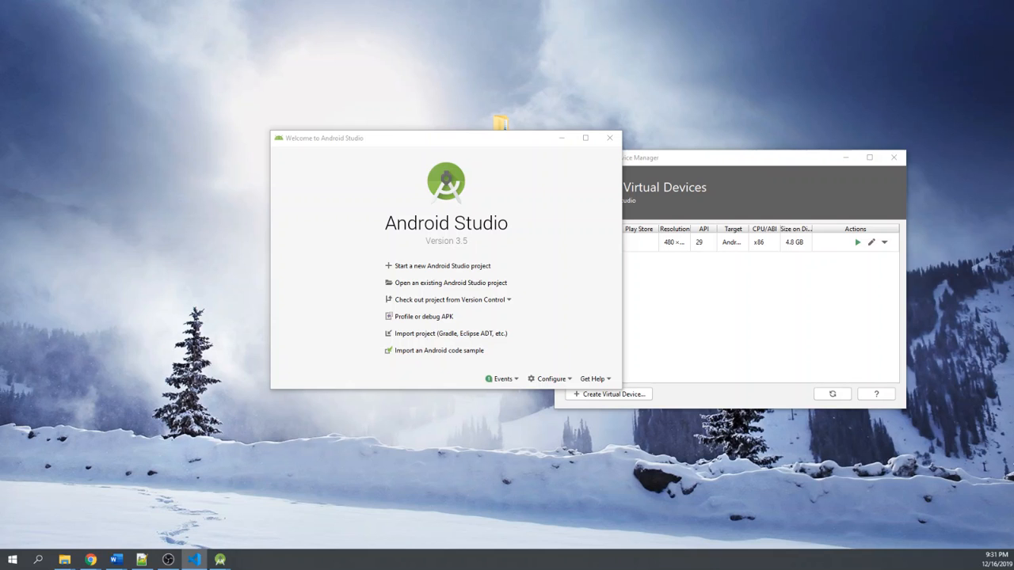
{"action": "left_click", "coordinate": [802, 168]}
{"action": "mouse_move", "coordinate": [226, 559]}
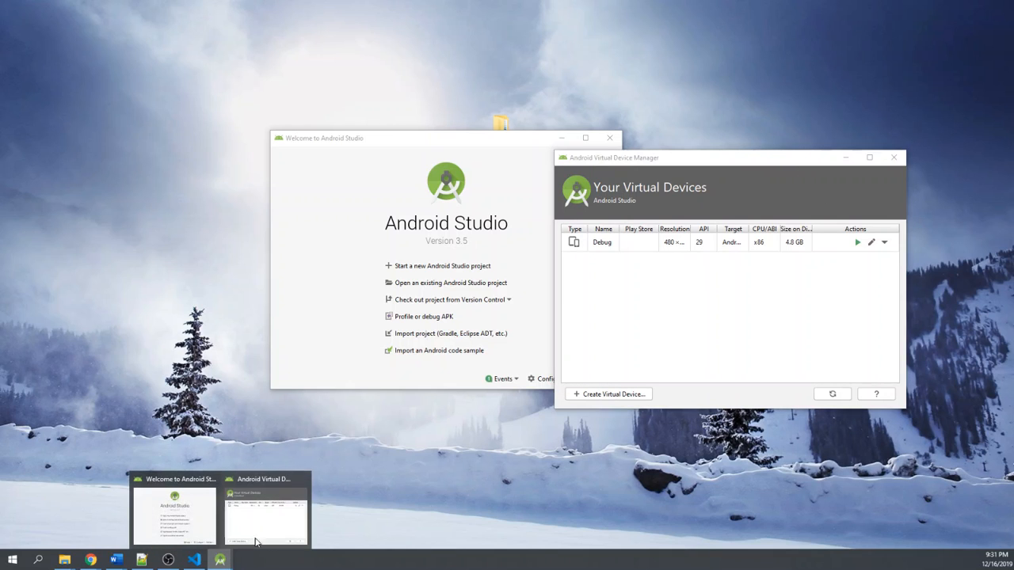
{"action": "left_click", "coordinate": [283, 515]}
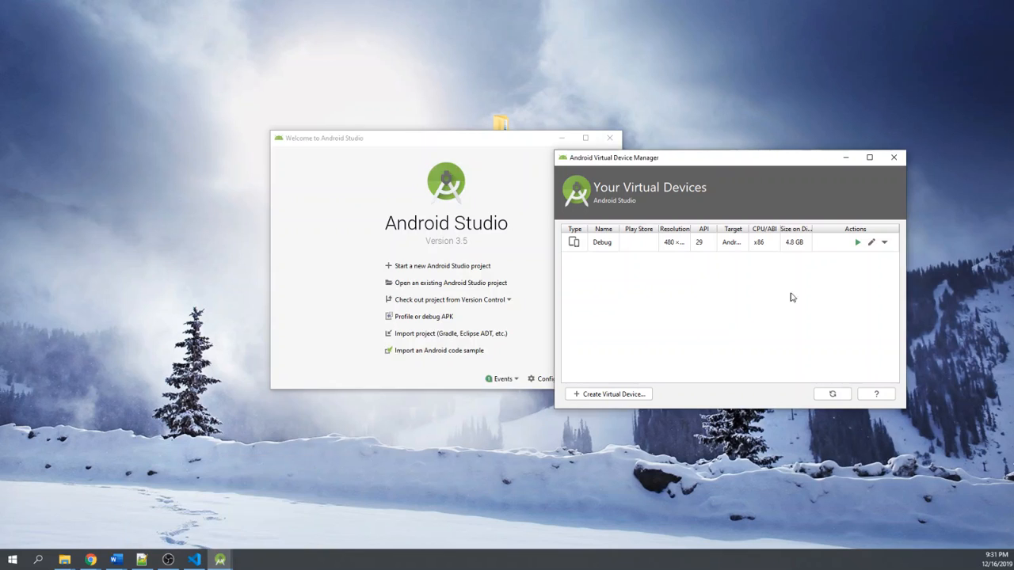
{"action": "left_click", "coordinate": [194, 559]}
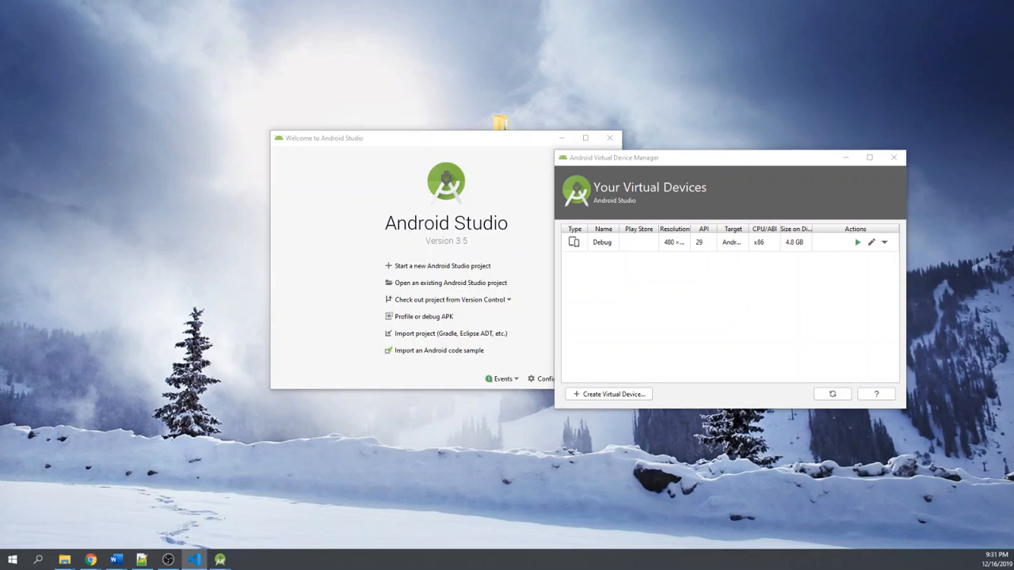
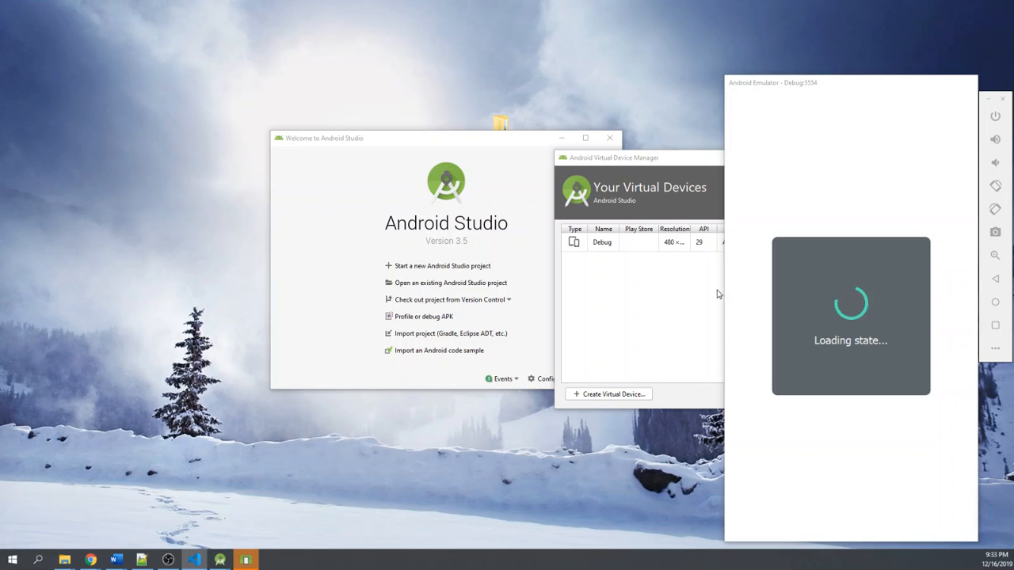
- Move the Android emulator off the main display and close the Virtual Device Manager and the Android Studio welcome window
{"action": "left_click_drag", "start_coordinate": [793, 89], "coordinate": [695, 95]}
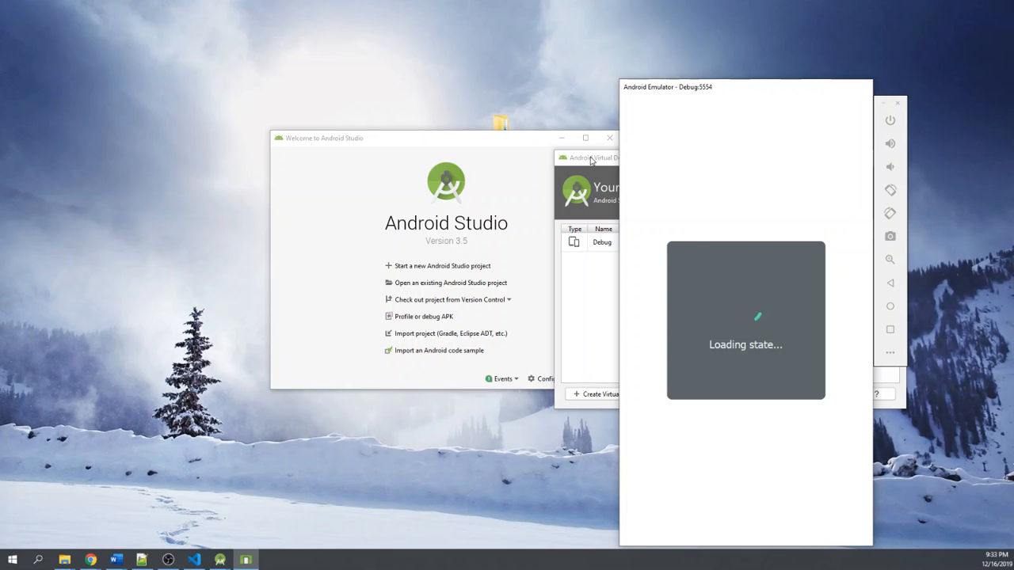
{"action": "left_click_drag", "start_coordinate": [714, 91], "coordinate": [1013, 111]}
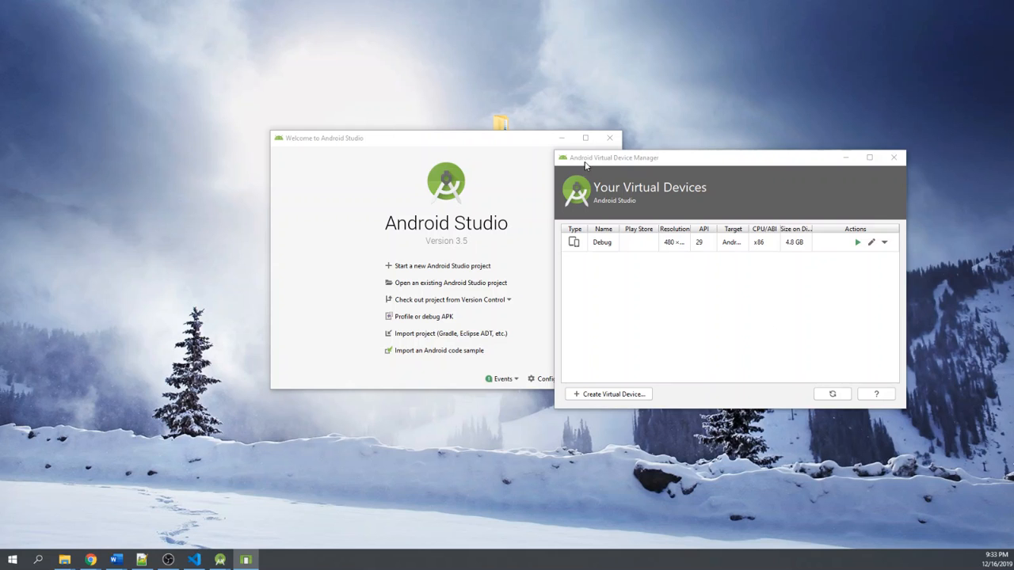
{"action": "left_click_drag", "start_coordinate": [636, 158], "coordinate": [533, 156]}
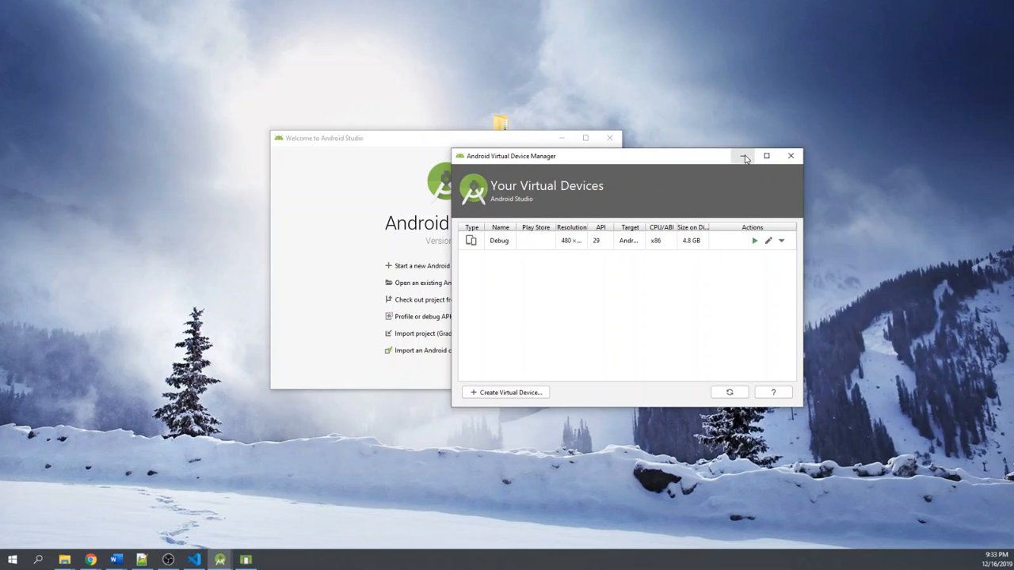
{"action": "left_click", "coordinate": [791, 156]}
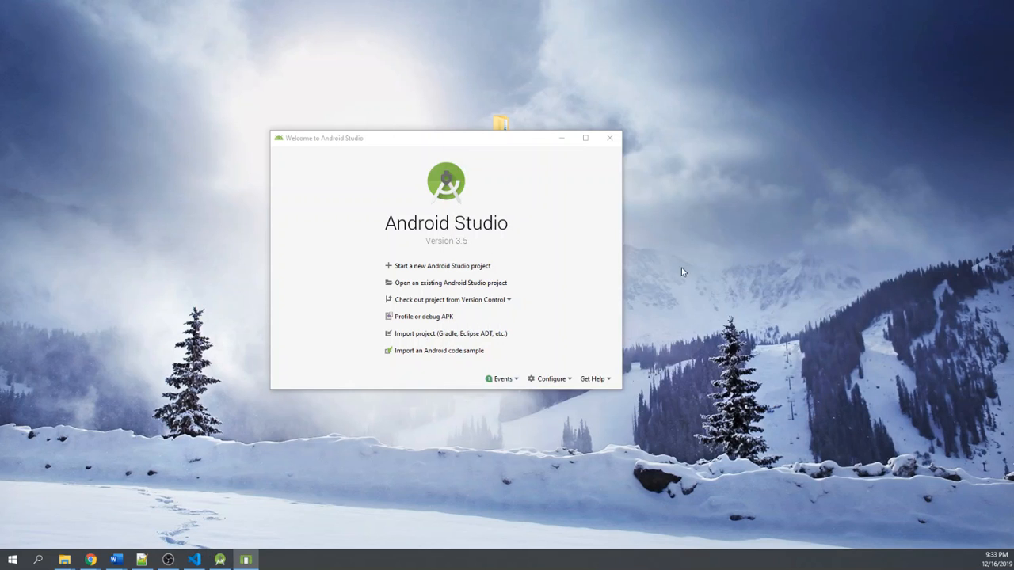
{"action": "left_click", "coordinate": [610, 139]}
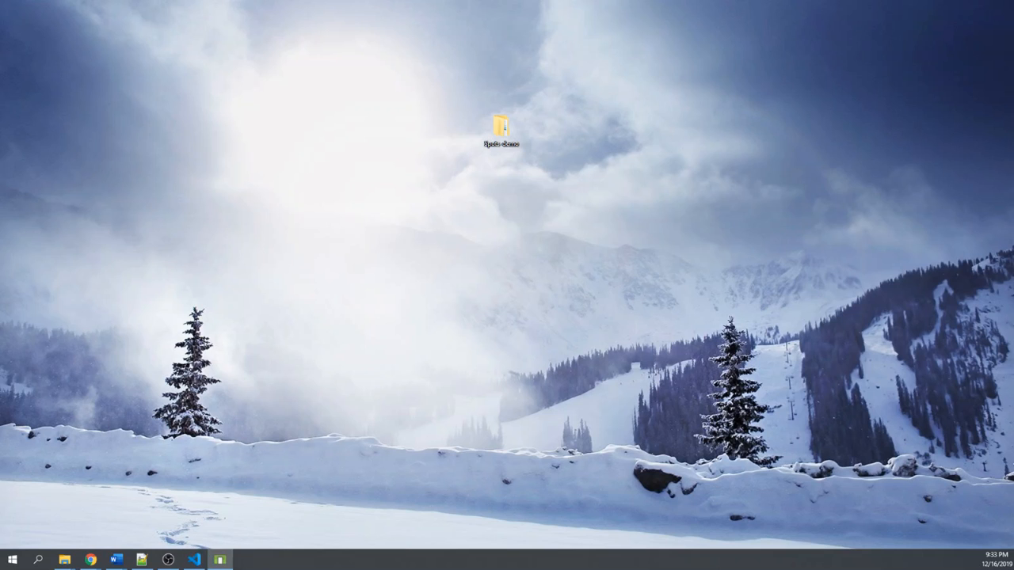
- Bring the Android emulator window back onto the main display
{"action": "left_click_drag", "start_coordinate": [1013, 133], "coordinate": [780, 63]}
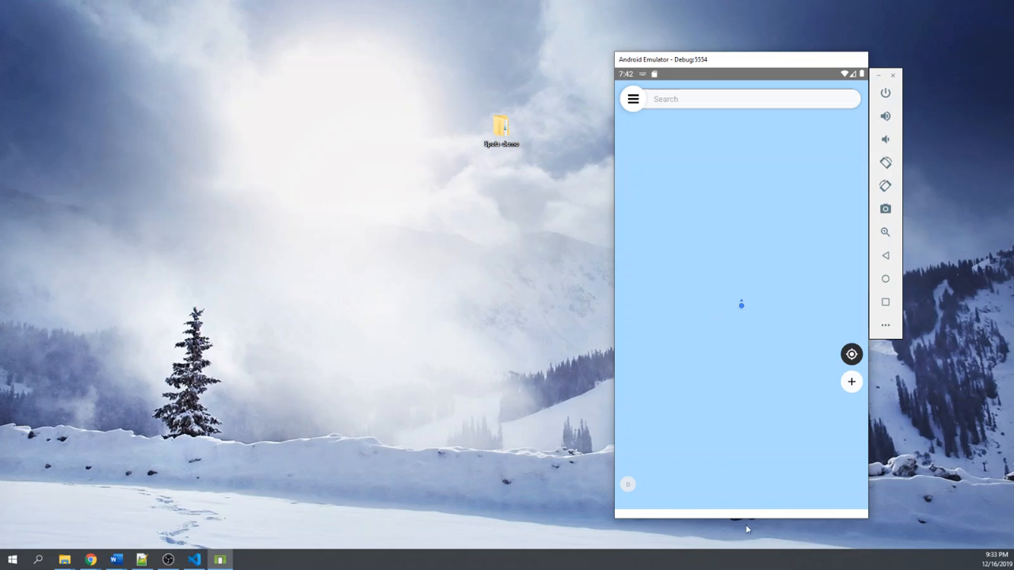
{"action": "left_click_drag", "start_coordinate": [738, 69], "coordinate": [796, 92]}
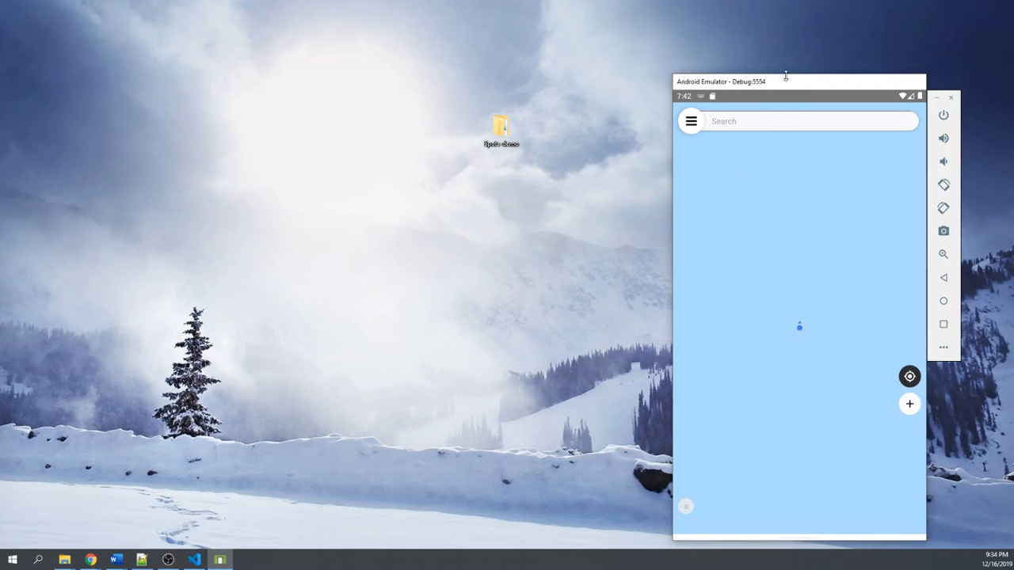
{"action": "left_click_drag", "start_coordinate": [791, 85], "coordinate": [1013, 84]}
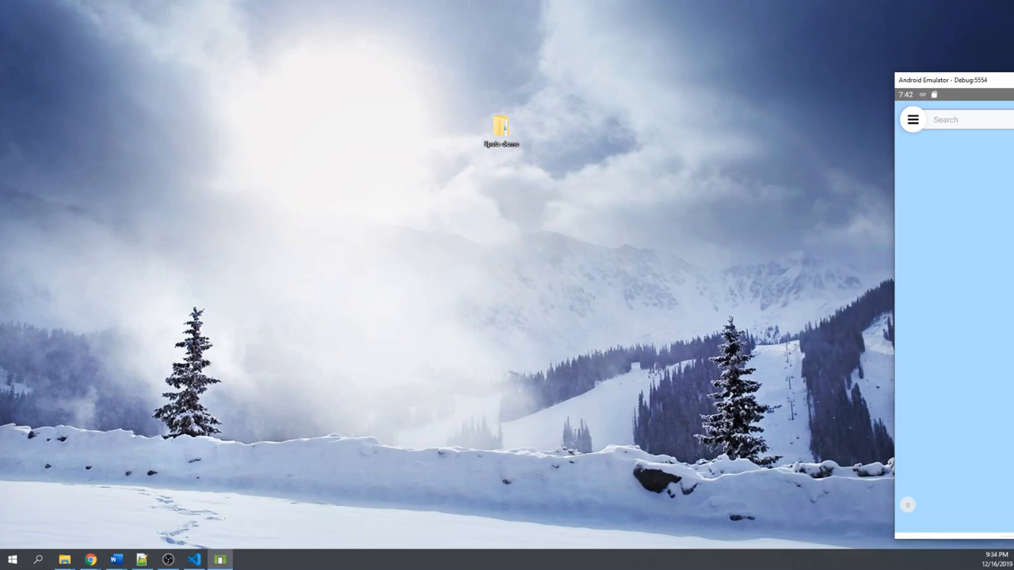
{"action": "left_click_drag", "start_coordinate": [1006, 80], "coordinate": [1013, 80]}
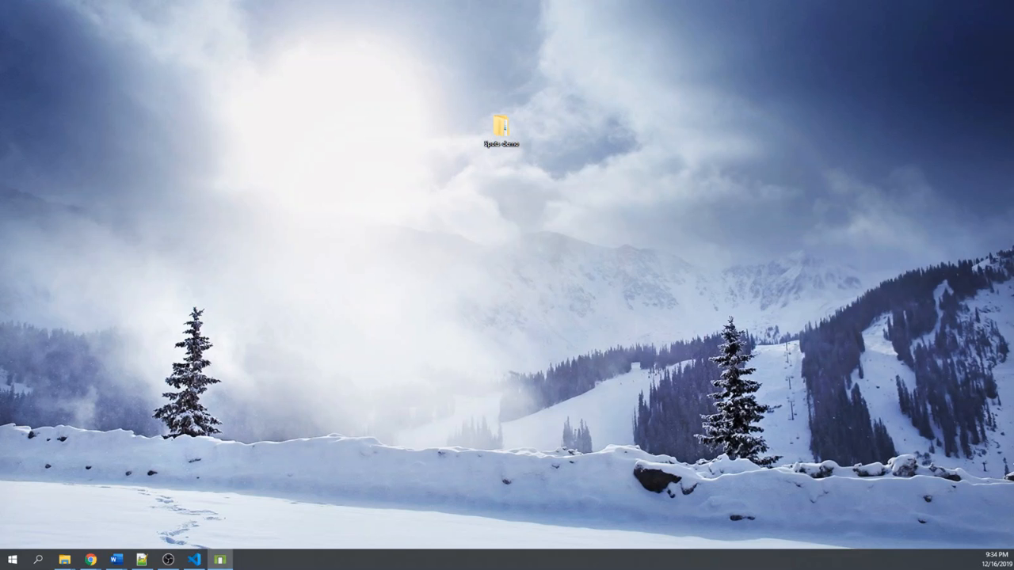
{"action": "left_click_drag", "start_coordinate": [1013, 103], "coordinate": [676, 70]}
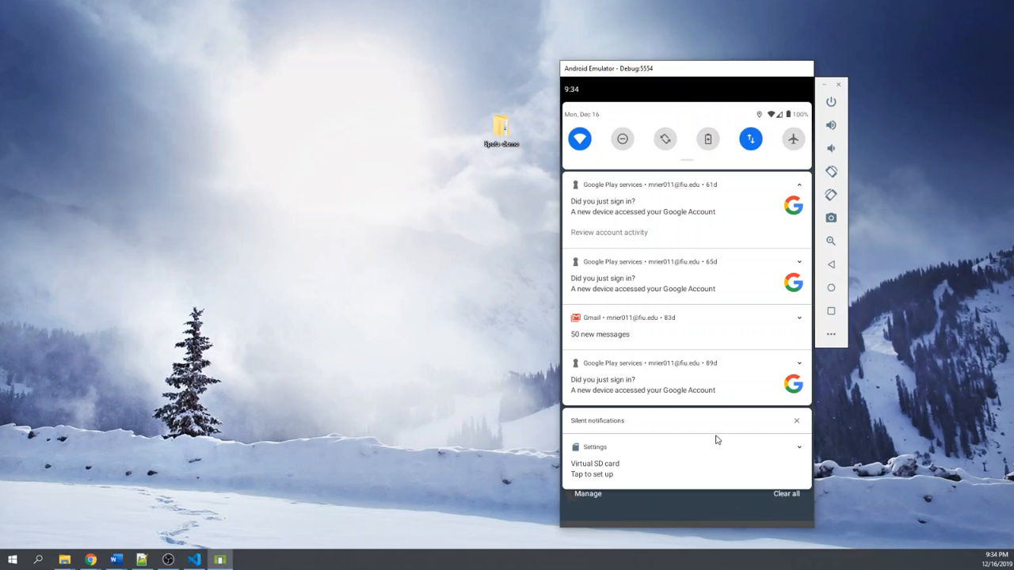
- Dismiss the emulator's notification shade and close the running Spots app from the recent apps overview
{"action": "left_click_drag", "start_coordinate": [725, 489], "coordinate": [679, 118]}
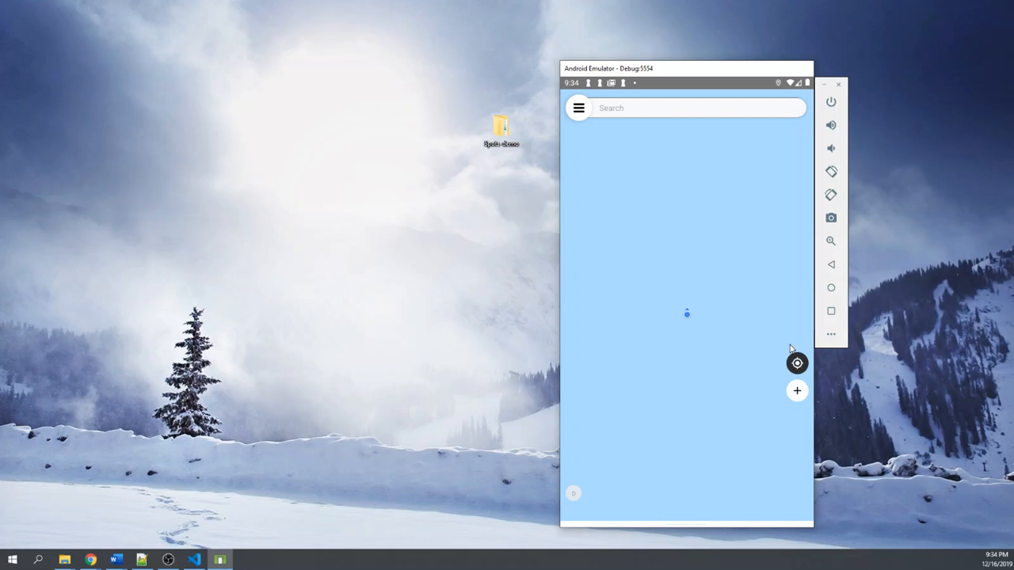
{"action": "left_click", "coordinate": [834, 314]}
{"action": "left_click", "coordinate": [708, 344]}
{"action": "left_click", "coordinate": [832, 313]}
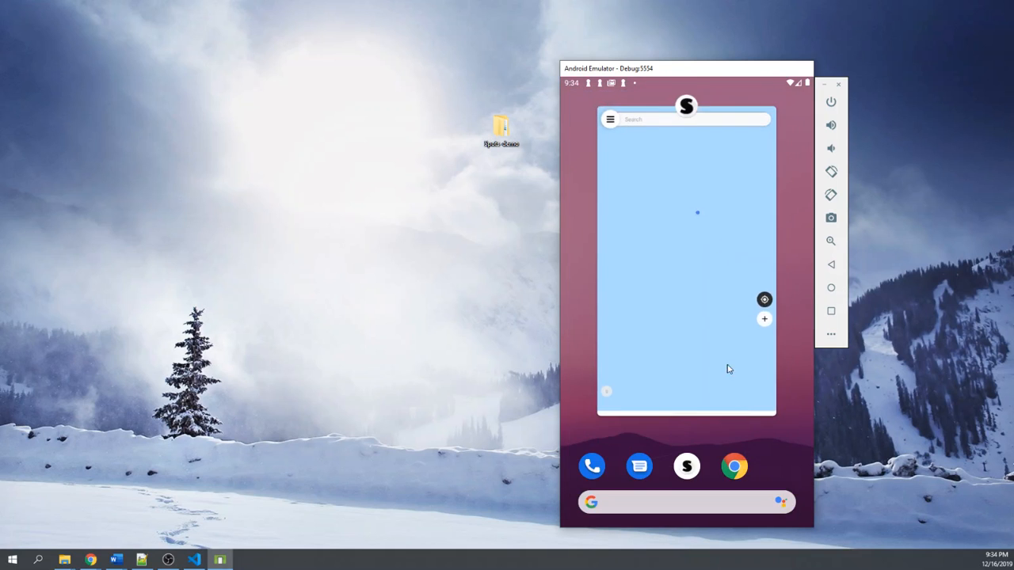
{"action": "left_click_drag", "start_coordinate": [726, 367], "coordinate": [736, 164]}
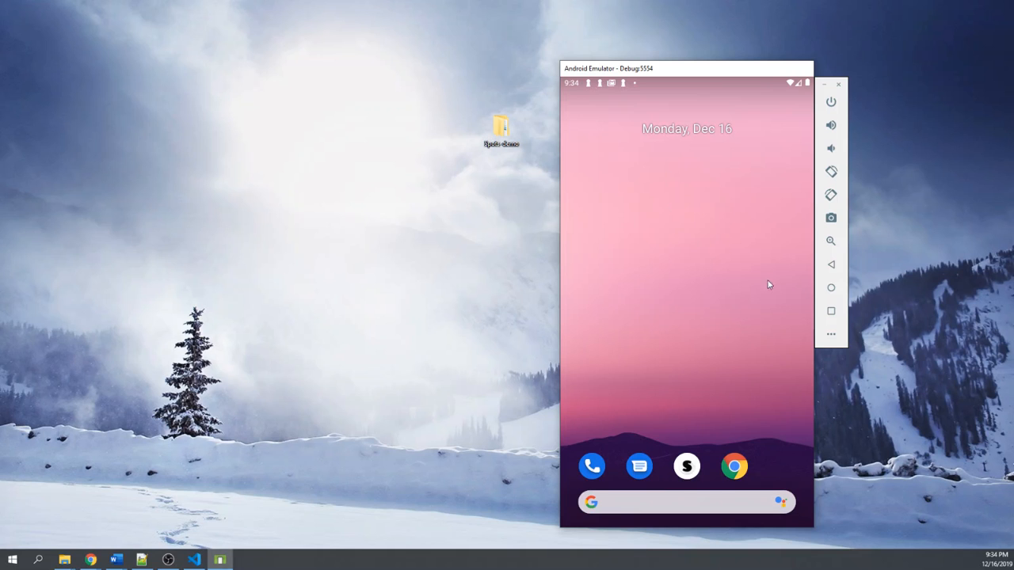
{"action": "left_click_drag", "start_coordinate": [623, 291], "coordinate": [705, 294]}
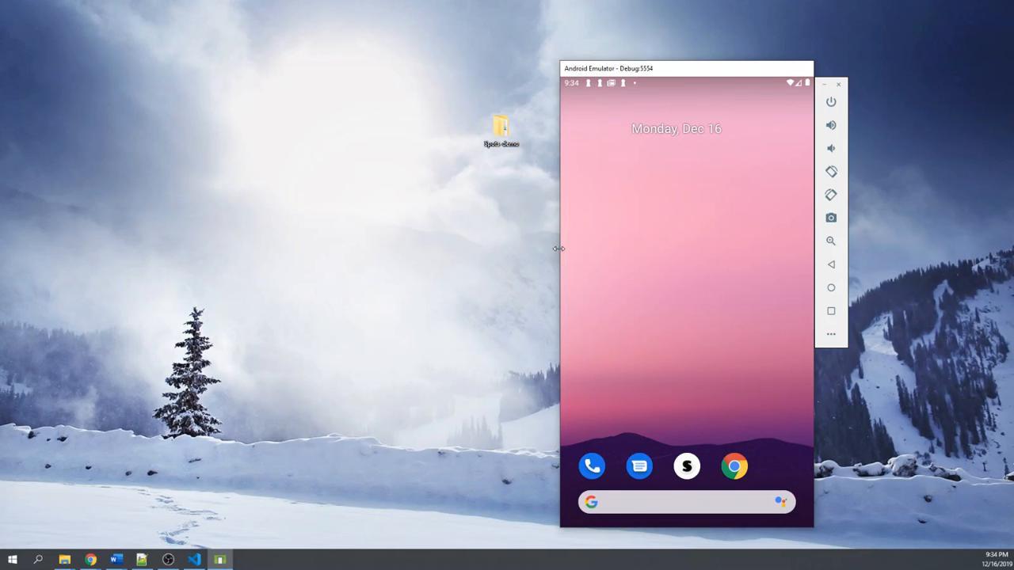
{"action": "left_click_drag", "start_coordinate": [612, 257], "coordinate": [787, 264]}
{"action": "left_click_drag", "start_coordinate": [599, 299], "coordinate": [583, 301]}
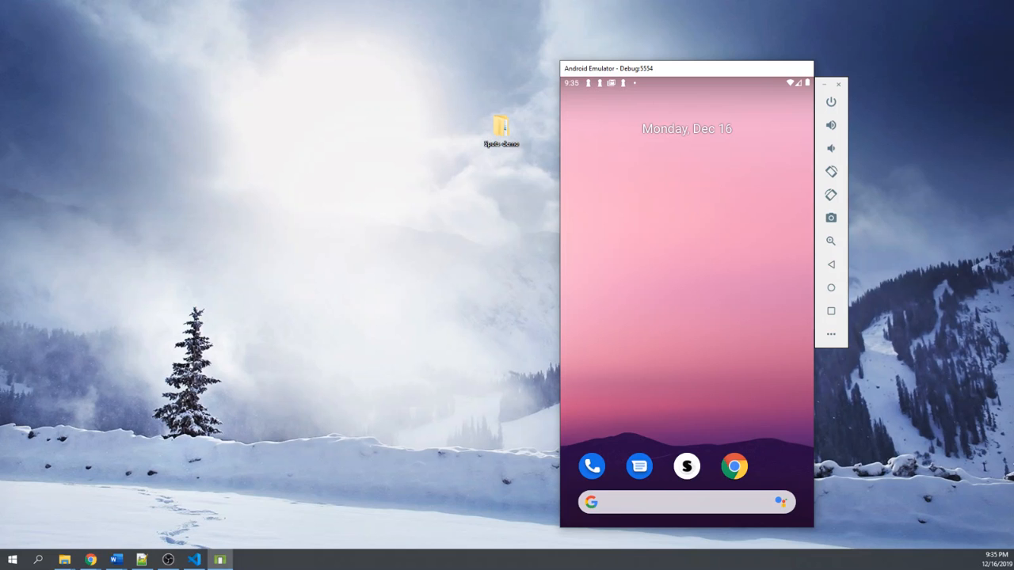
- Bring Visual Studio Code onto the main display, collapse the functions folder and snap the window beside the emulator
{"action": "left_click_drag", "start_coordinate": [1013, 151], "coordinate": [415, 90]}
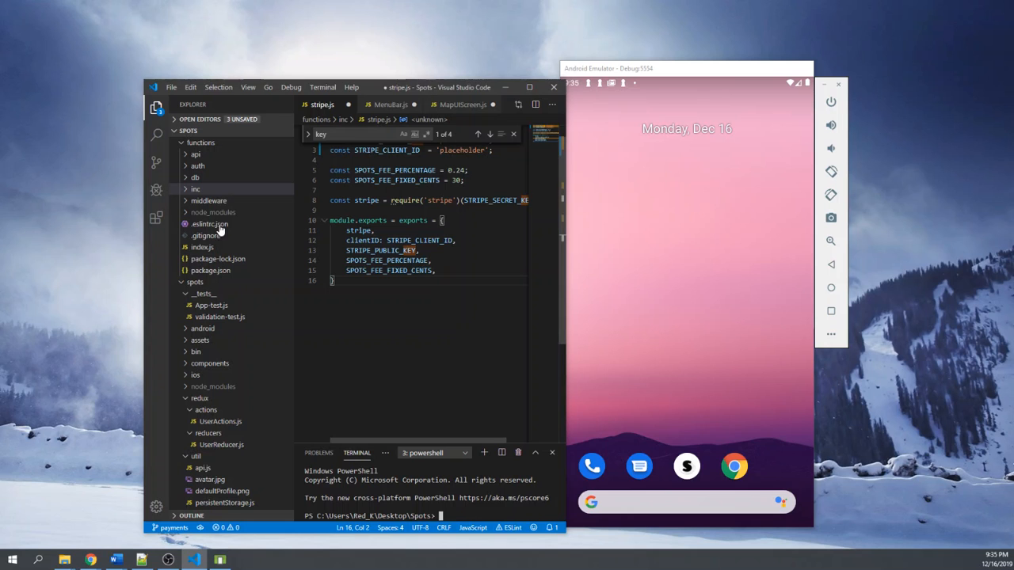
{"action": "left_click", "coordinate": [181, 143]}
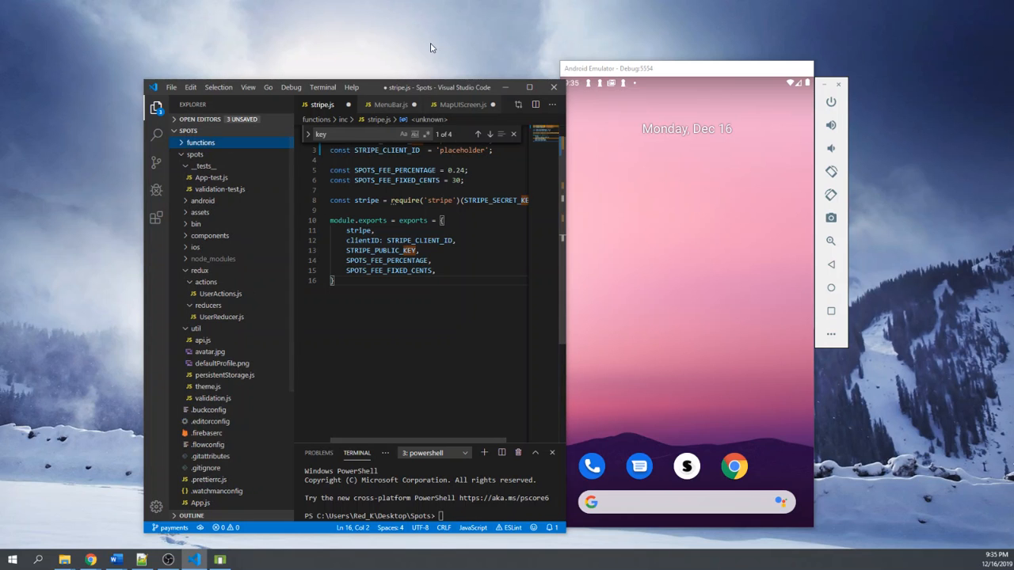
{"action": "key", "text": "super+Left"}
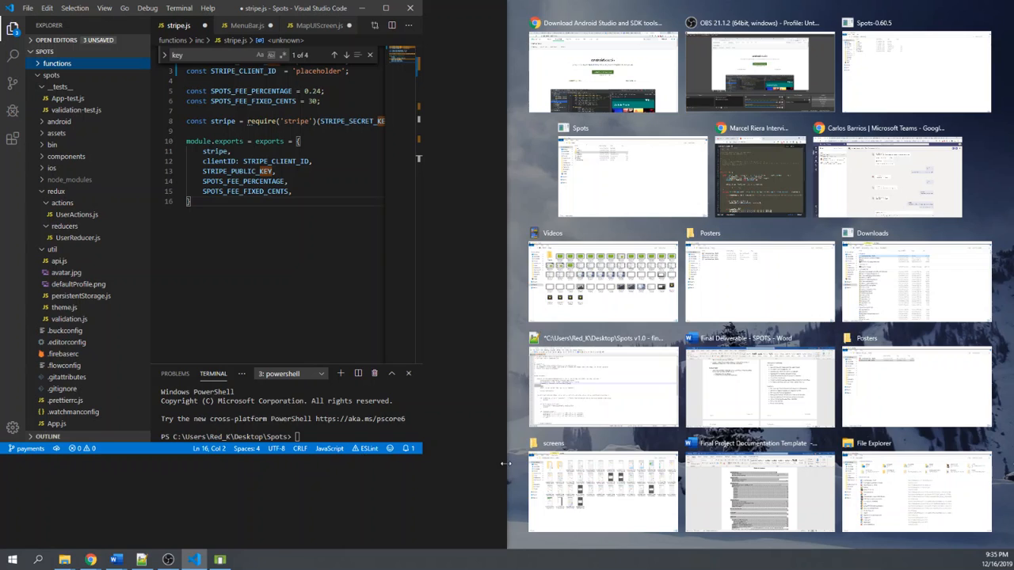
{"action": "left_click", "coordinate": [511, 459]}
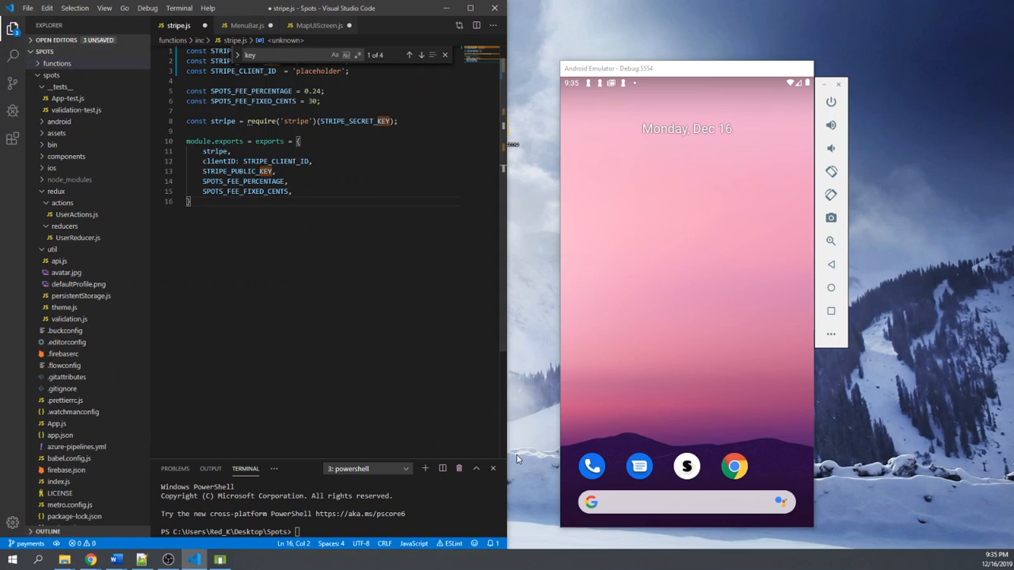
- Run adb devices in the integrated terminal and collapse the spots folder in the Explorer
{"action": "left_click", "coordinate": [358, 526]}
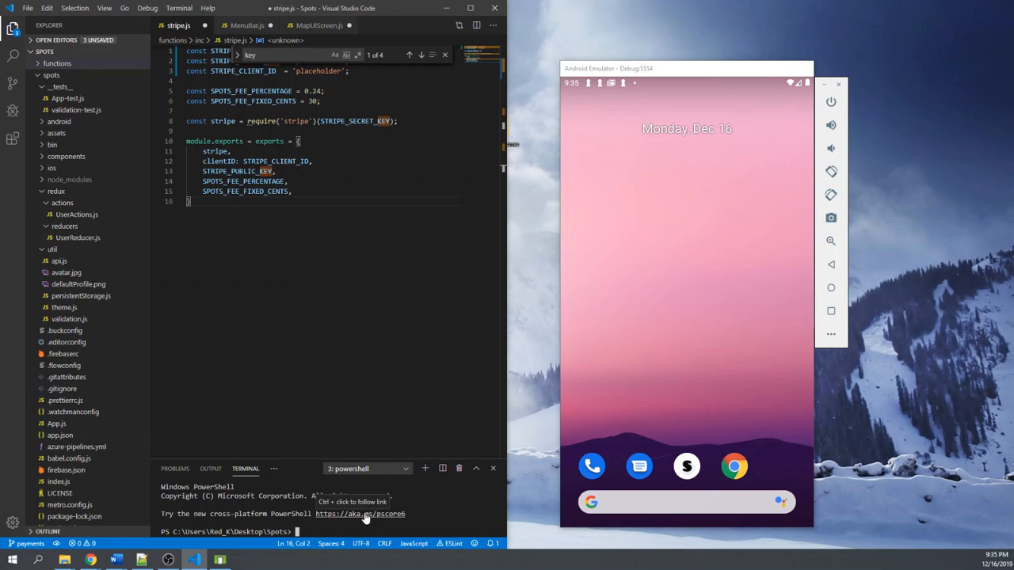
{"action": "type", "text": "adb devic"}
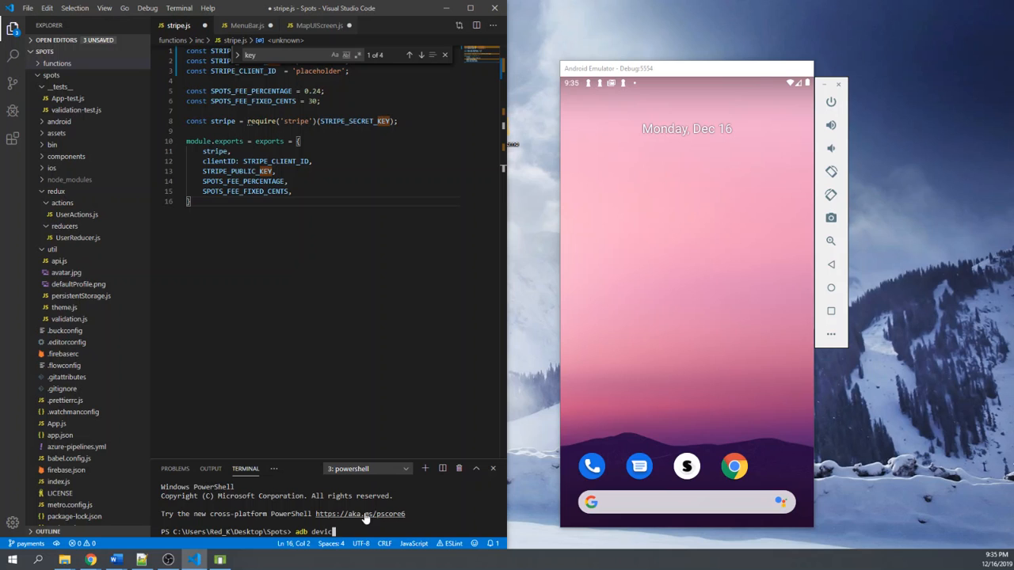
{"action": "type", "text": "es"}
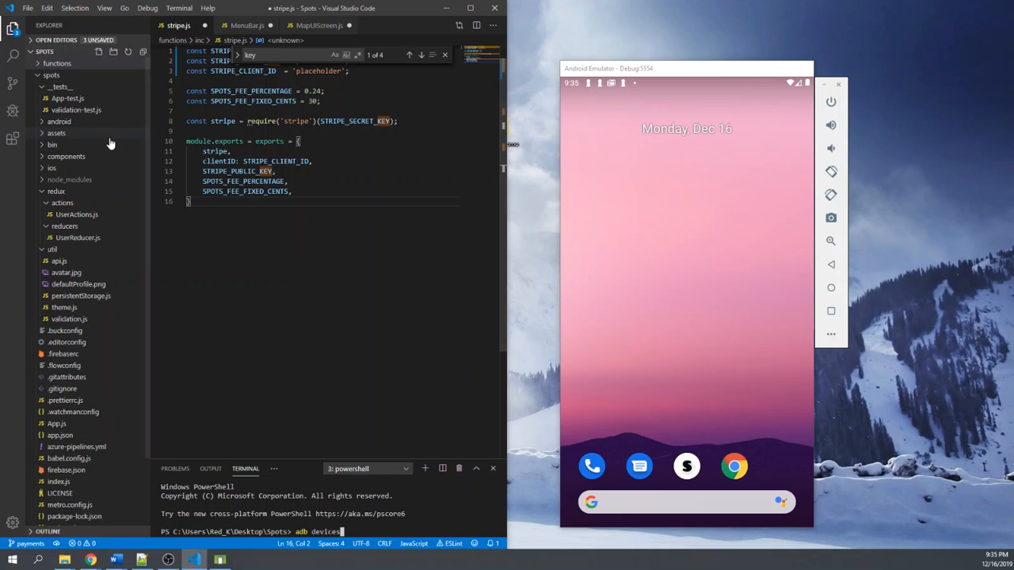
{"action": "left_click", "coordinate": [39, 76]}
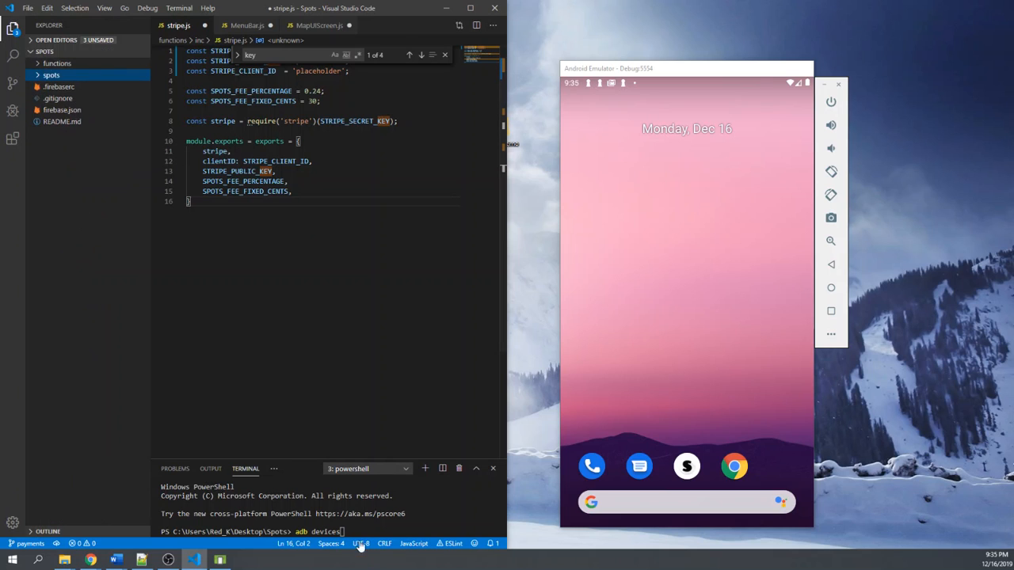
{"action": "left_click", "coordinate": [380, 526]}
{"action": "key", "text": "Return"}
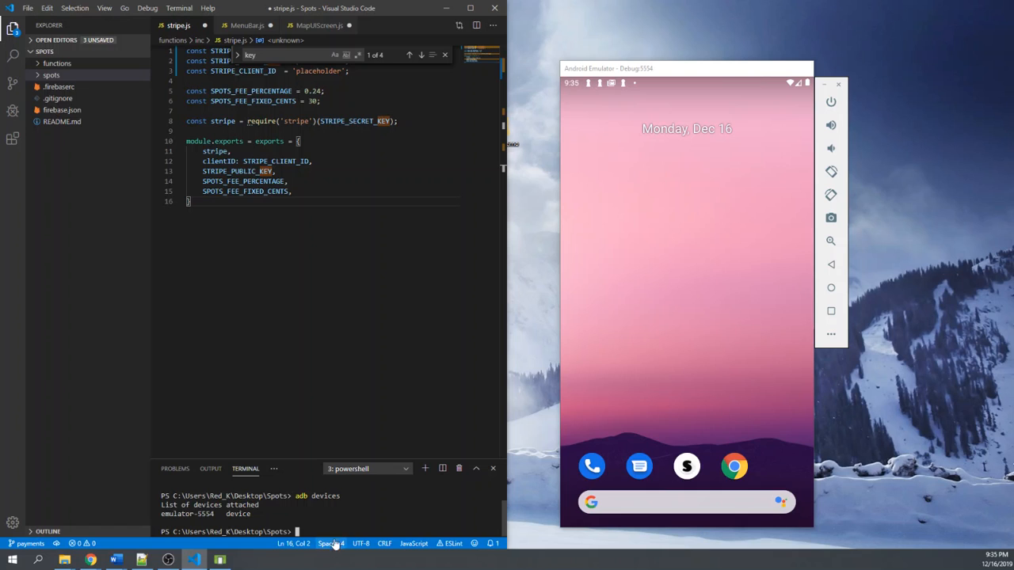
- Write the react-native run-android command at the terminal prompt and clear it without running it
{"action": "type", "text": "react-native run"}
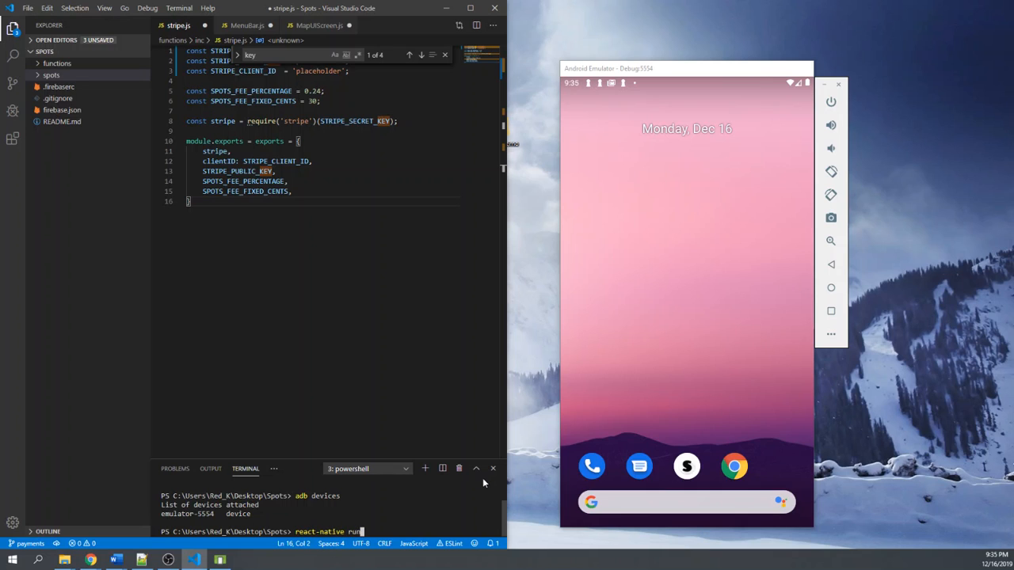
{"action": "type", "text": "-android"}
{"action": "key", "text": "BackSpace"}
{"action": "key", "text": "BackSpace"}
{"action": "key", "text": "BackSpace"}
{"action": "key", "text": "BackSpace"}
{"action": "key", "text": "BackSpace"}
{"action": "key", "text": "BackSpace"}
{"action": "key", "text": "BackSpace"}
{"action": "key", "text": "BackSpace"}
{"action": "key", "text": "BackSpace"}
{"action": "key", "text": "BackSpace"}
{"action": "key", "text": "BackSpace"}
{"action": "key", "text": "BackSpace"}
{"action": "key", "text": "BackSpace"}
{"action": "key", "text": "BackSpace"}
{"action": "key", "text": "BackSpace"}
{"action": "key", "text": "BackSpace"}
{"action": "key", "text": "BackSpace"}
{"action": "key", "text": "BackSpace"}
{"action": "key", "text": "BackSpace"}
{"action": "key", "text": "BackSpace"}
- Write the react-native start command at the terminal prompt without running it
{"action": "type", "text": "react-n"}
{"action": "key", "text": "BackSpace"}
{"action": "type", "text": "re"}
{"action": "key", "text": "BackSpace"}
{"action": "key", "text": "BackSpace"}
{"action": "type", "text": "native start"}
- Minimize Visual Studio Code and close the Android emulator window
{"action": "left_click_drag", "start_coordinate": [648, 70], "coordinate": [736, 49]}
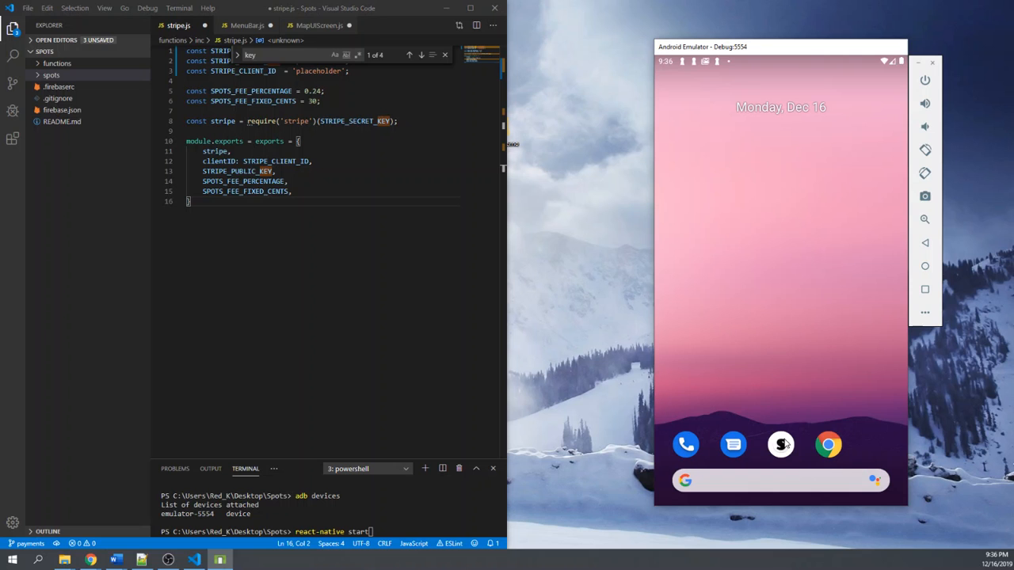
{"action": "left_click", "coordinate": [933, 63]}
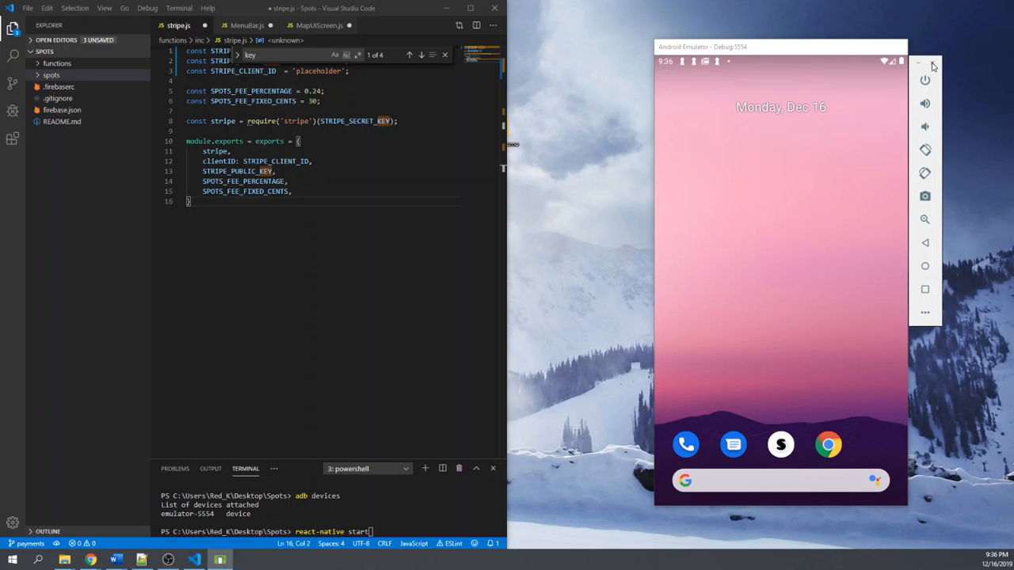
{"action": "left_click", "coordinate": [446, 8]}
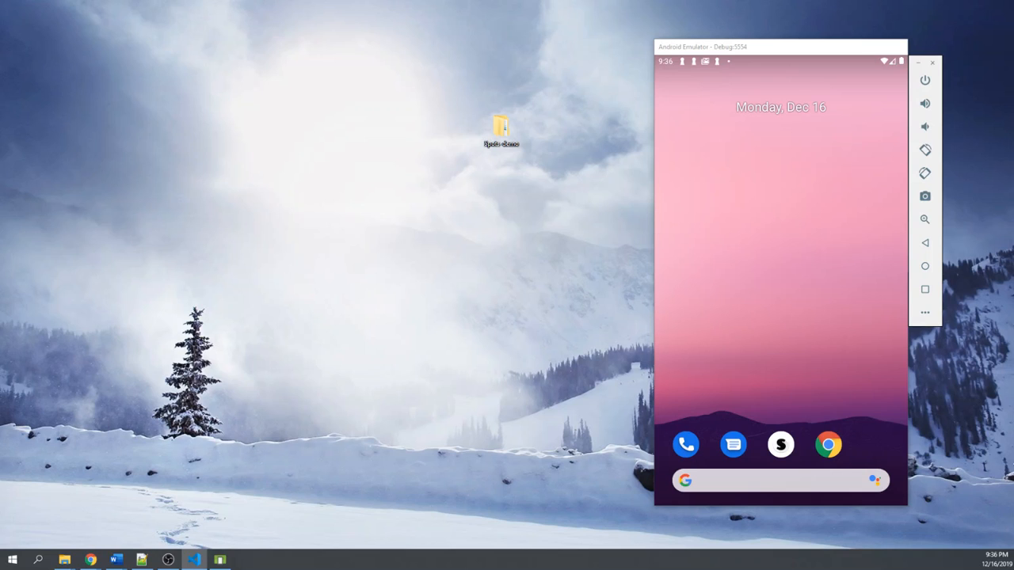
{"action": "left_click", "coordinate": [933, 64]}
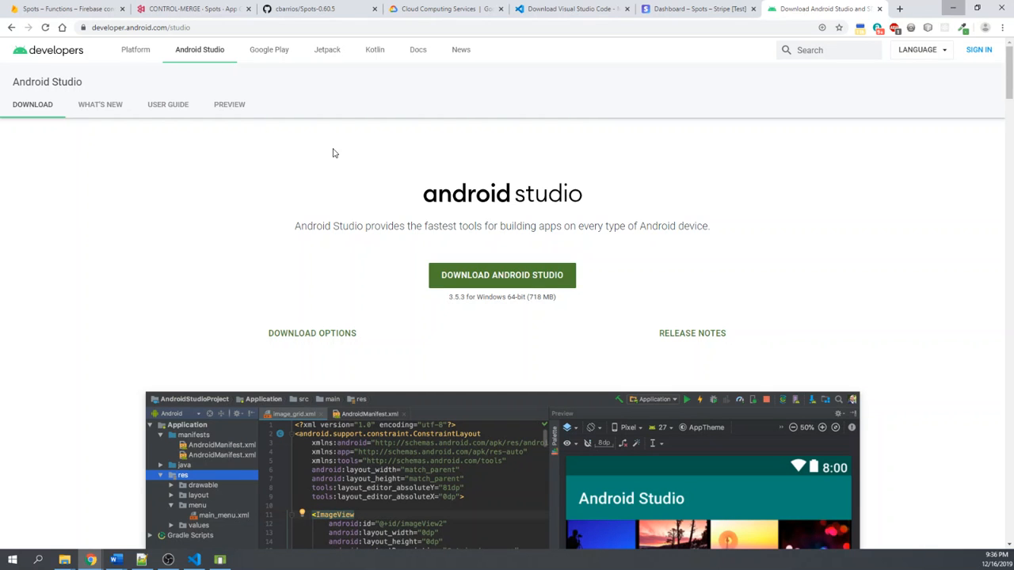
- Move the Stripe dashboard tab in Chrome directly beside the Firebase console tab
{"action": "left_click", "coordinate": [220, 560]}
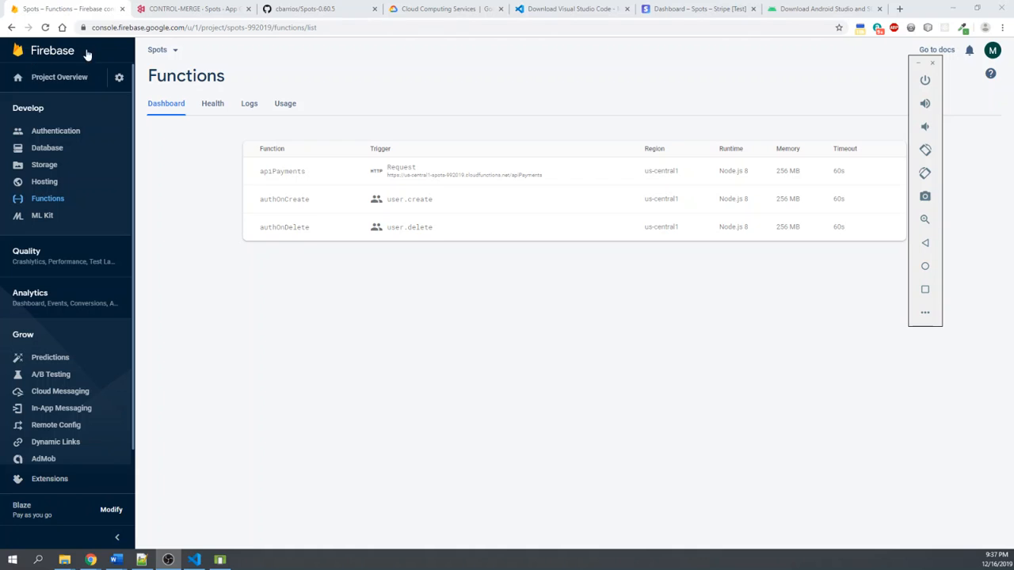
{"action": "left_click", "coordinate": [672, 9]}
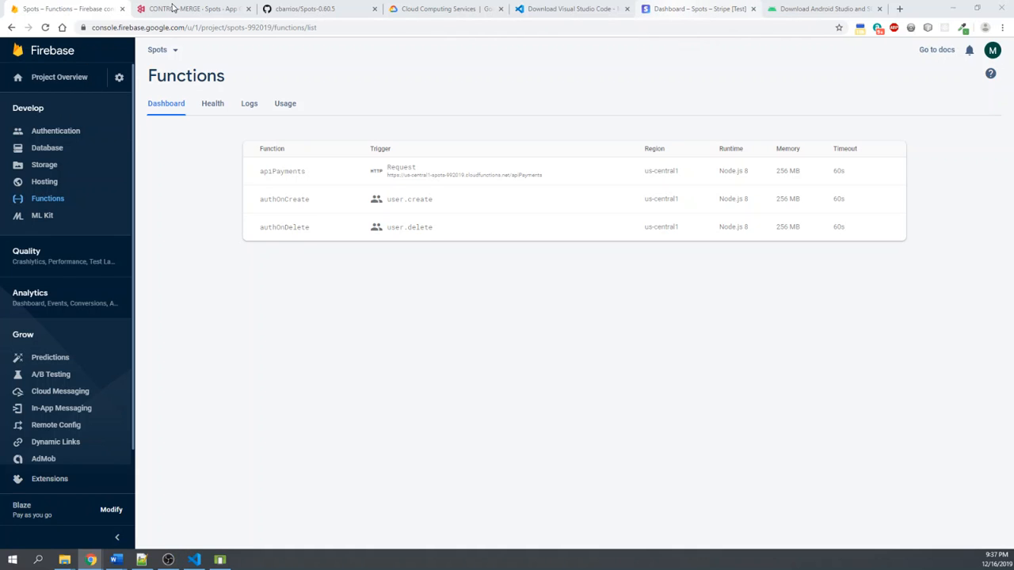
{"action": "left_click_drag", "start_coordinate": [672, 9], "coordinate": [171, 8]}
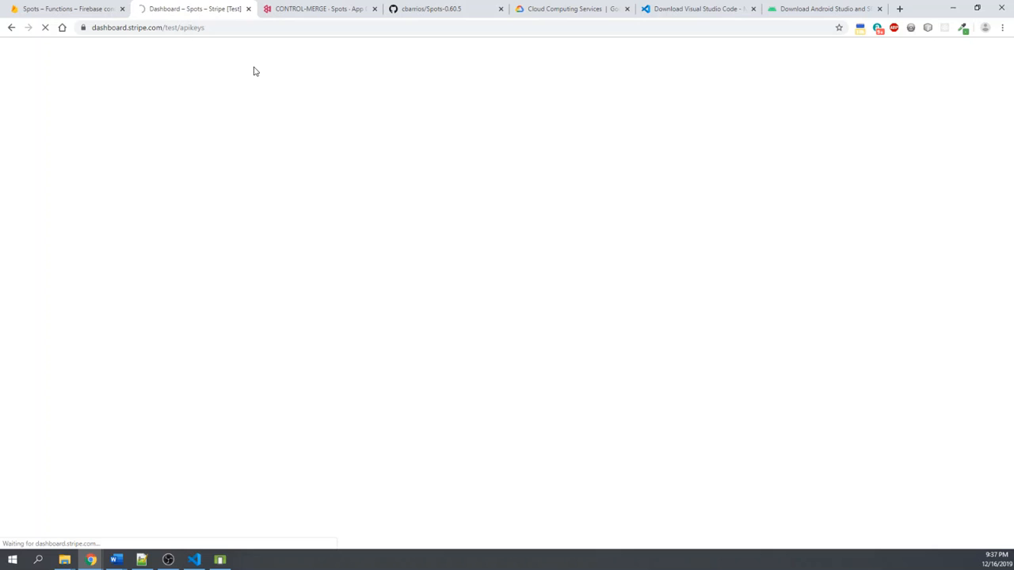
- Open the Authentication users page of the Spots project in the Firebase console and switch to Visual Studio Code
{"action": "left_click", "coordinate": [56, 7]}
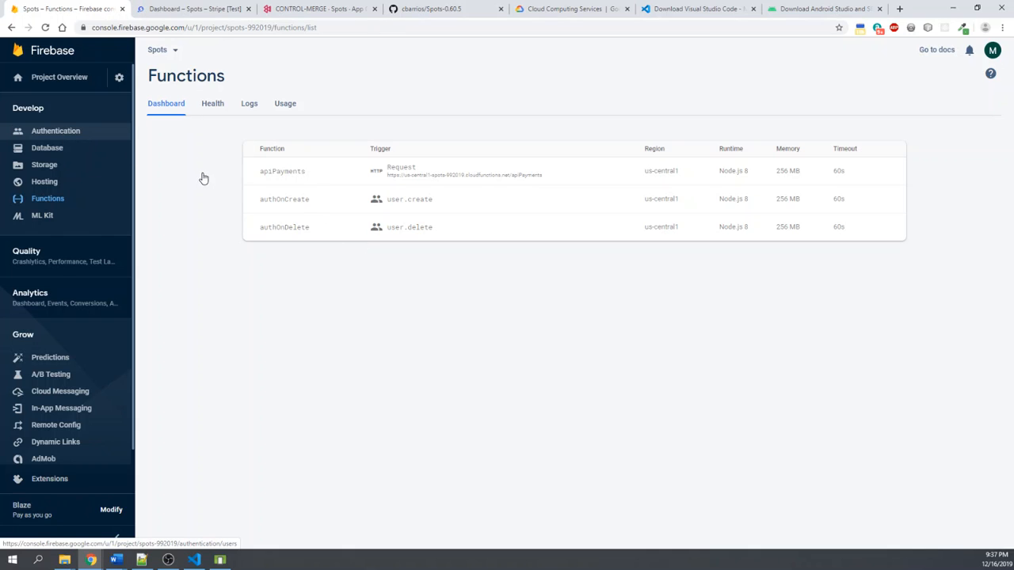
{"action": "left_click", "coordinate": [66, 134]}
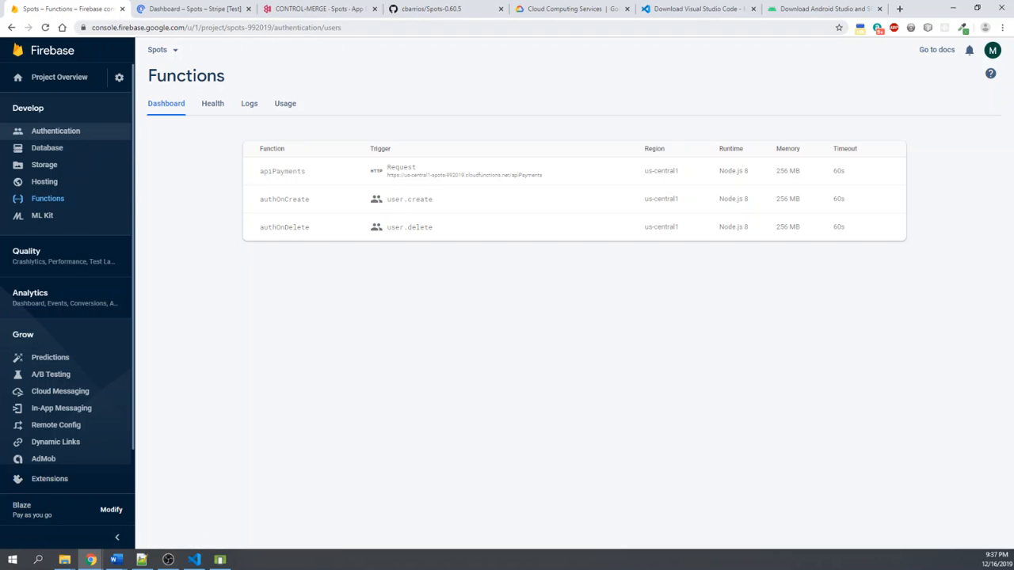
{"action": "key", "text": "alt+Tab"}
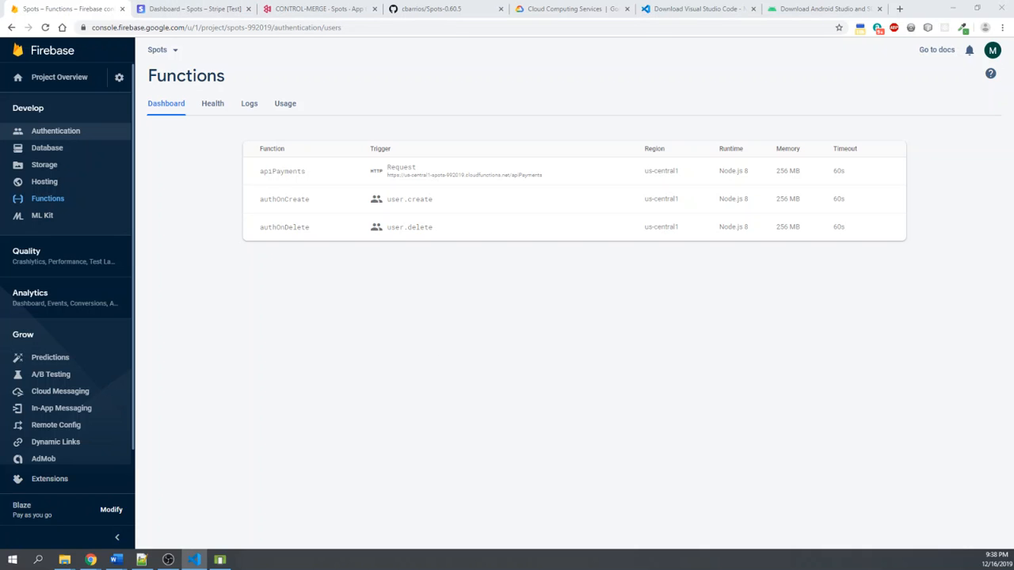
- Switch to Chrome and open the Home overview of the Spots account's Stripe dashboard
{"action": "key", "text": "alt+Tab"}
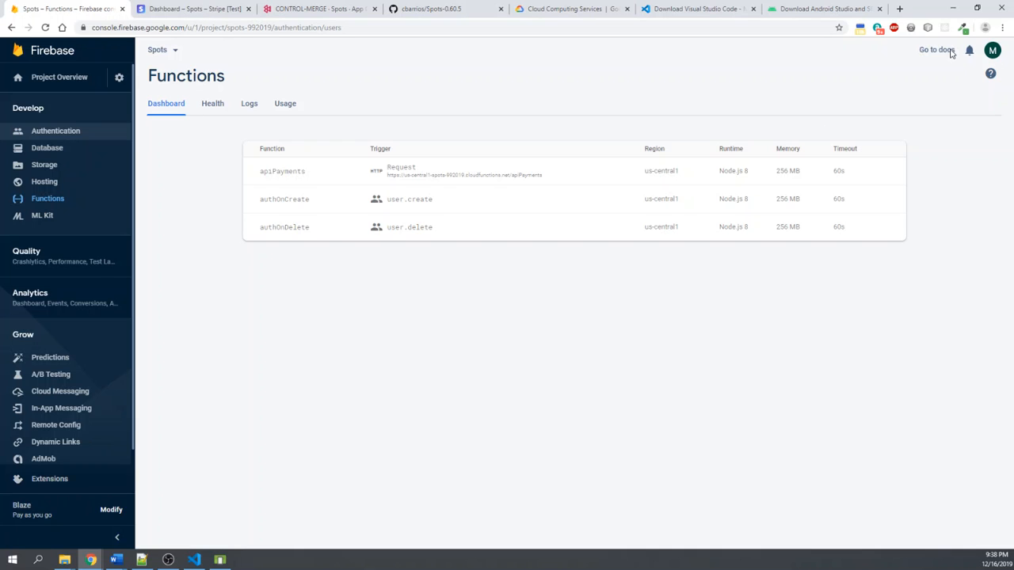
{"action": "key", "text": "ctrl+Tab"}
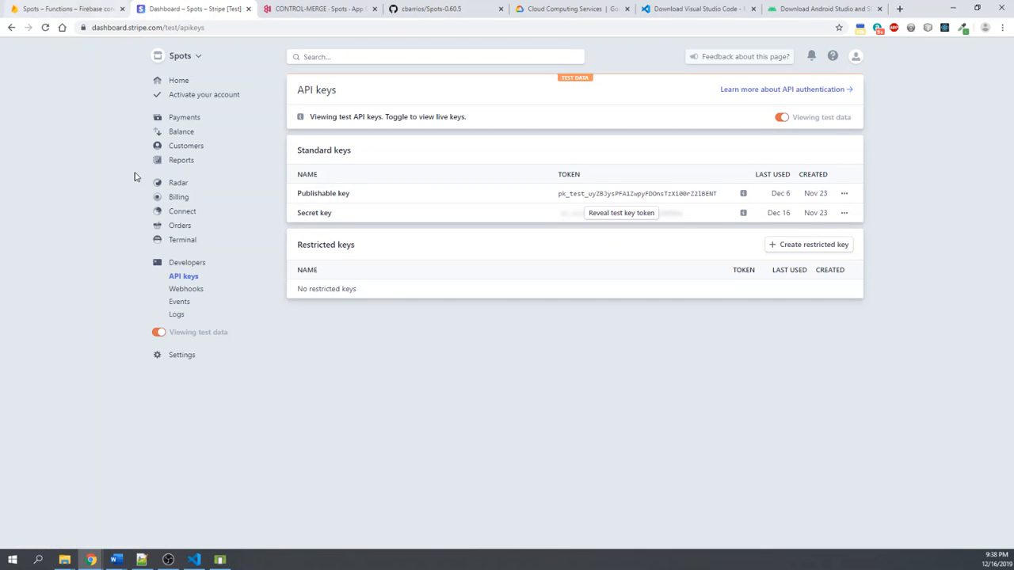
{"action": "left_click", "coordinate": [181, 80]}
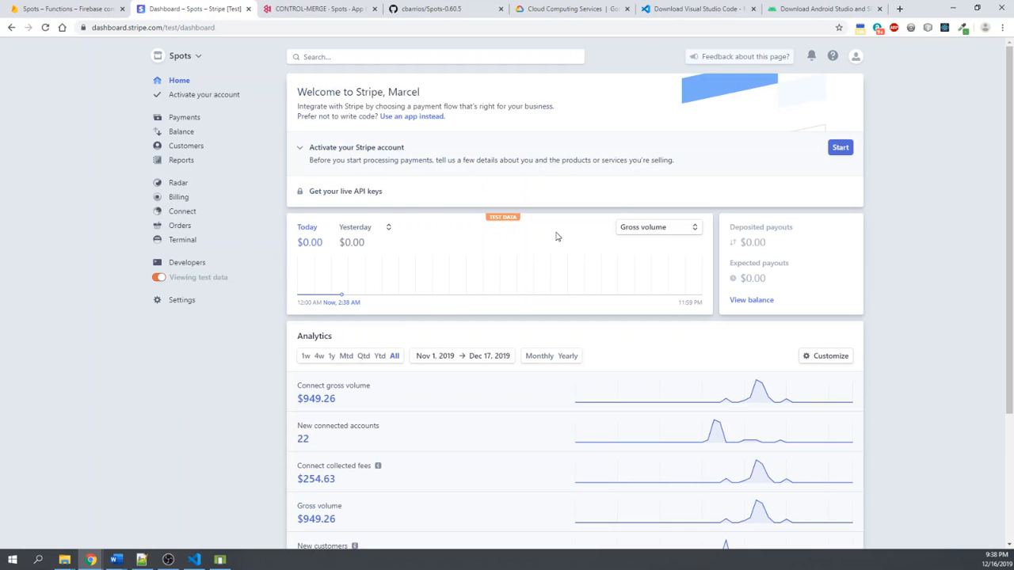
- Try the year-to-date range for the Stripe Home analytics, then set the range to 4w
{"action": "left_click", "coordinate": [389, 230]}
{"action": "left_click", "coordinate": [323, 338]}
{"action": "left_click", "coordinate": [380, 356]}
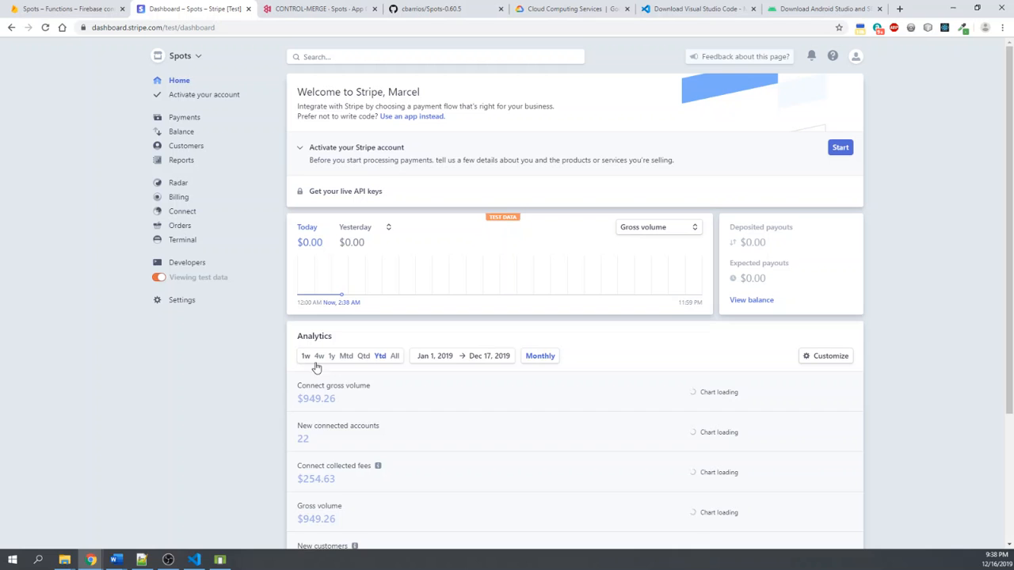
{"action": "left_click", "coordinate": [309, 363]}
{"action": "left_click", "coordinate": [320, 358]}
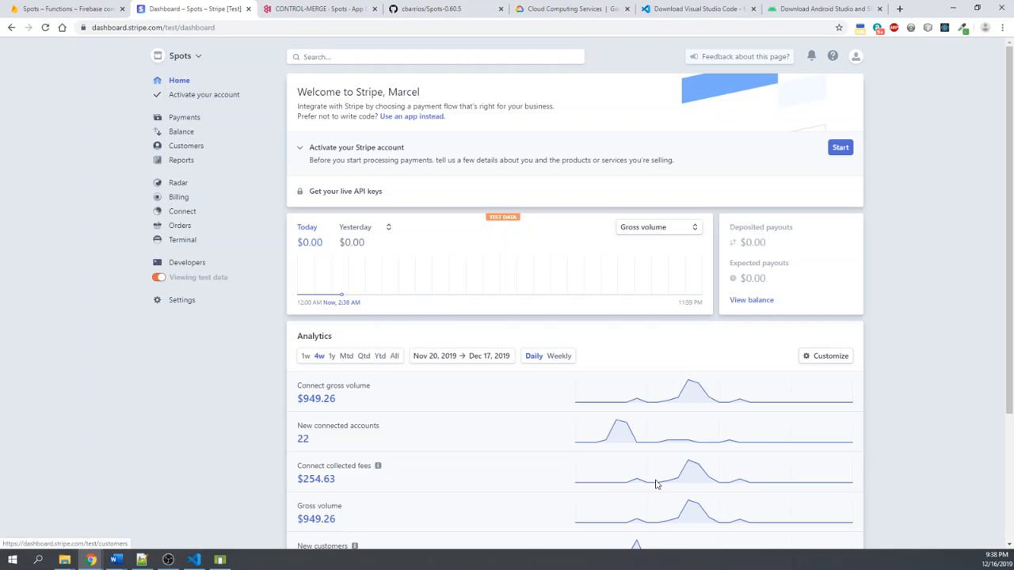
- Open the Stripe customers list, followed by the Terminal page
{"action": "left_click", "coordinate": [193, 148]}
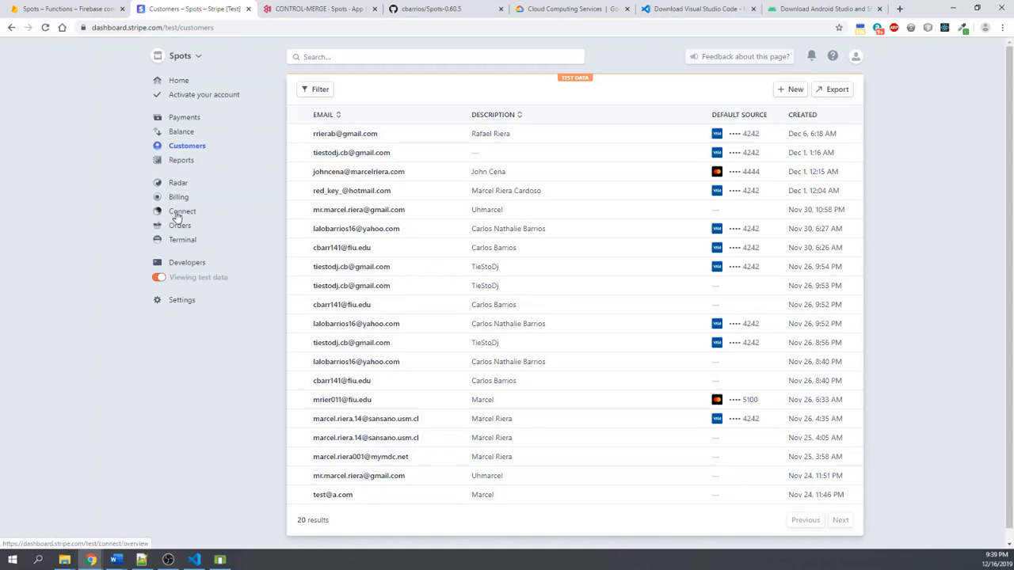
{"action": "left_click", "coordinate": [181, 131]}
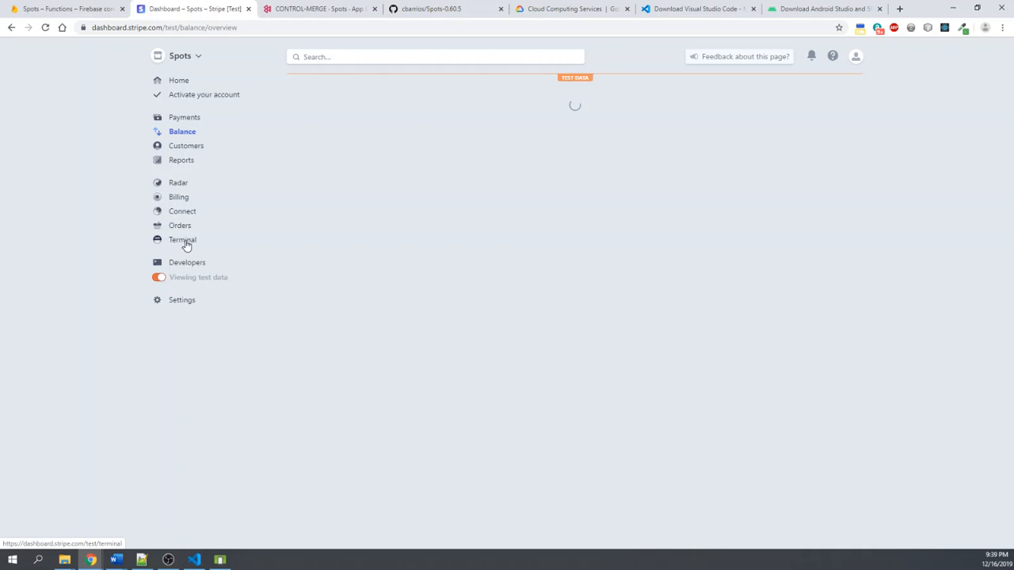
{"action": "left_click", "coordinate": [186, 243]}
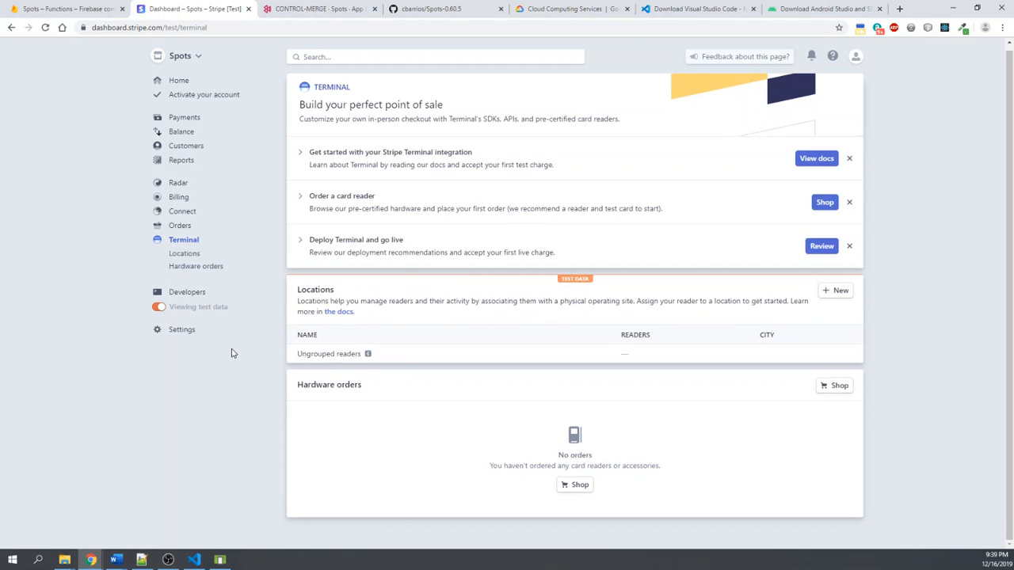
- Open the Stripe Developers overview and expand the log options for the API error distribution
{"action": "left_click", "coordinate": [187, 298]}
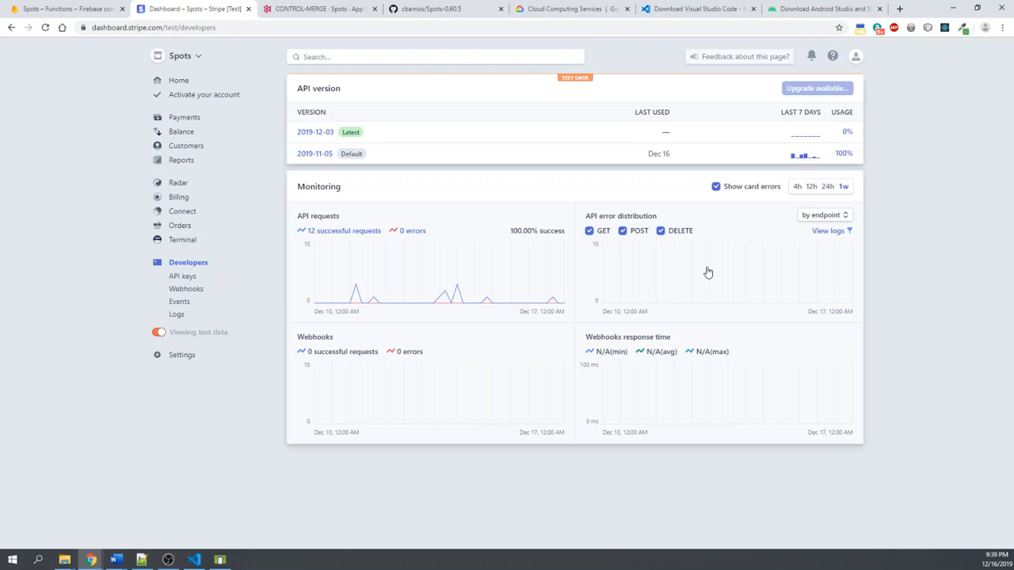
{"action": "left_click", "coordinate": [832, 231]}
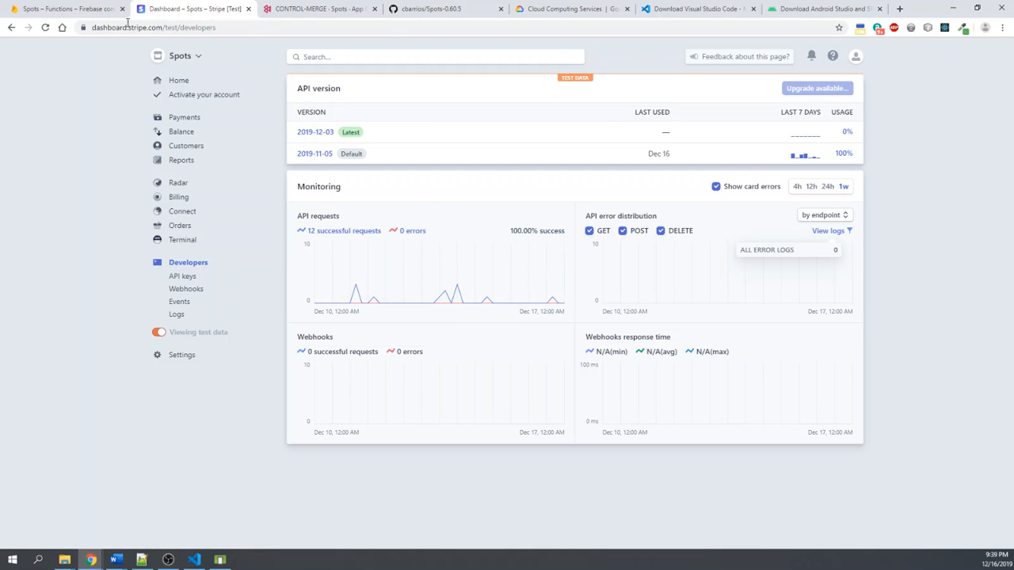
- Return to the Spots project in the Firebase console and examine the logs of its Cloud Functions
{"action": "left_click", "coordinate": [68, 11]}
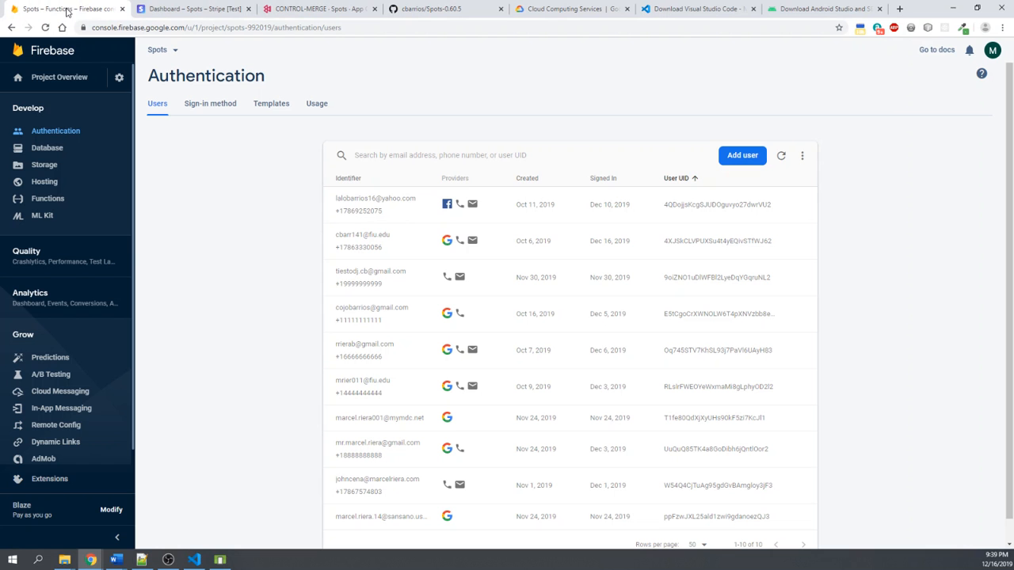
{"action": "left_click", "coordinate": [55, 200]}
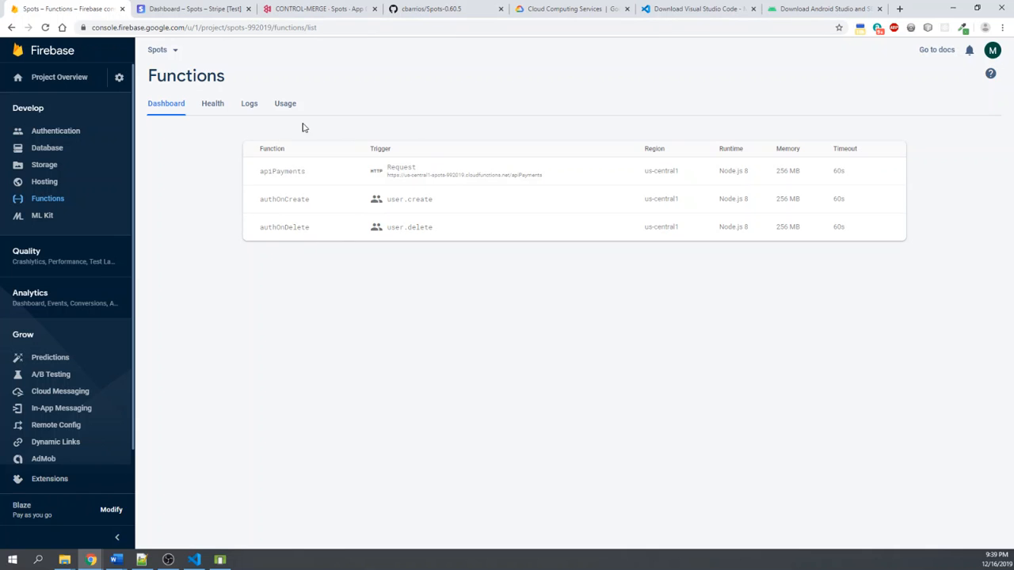
{"action": "left_click", "coordinate": [248, 103]}
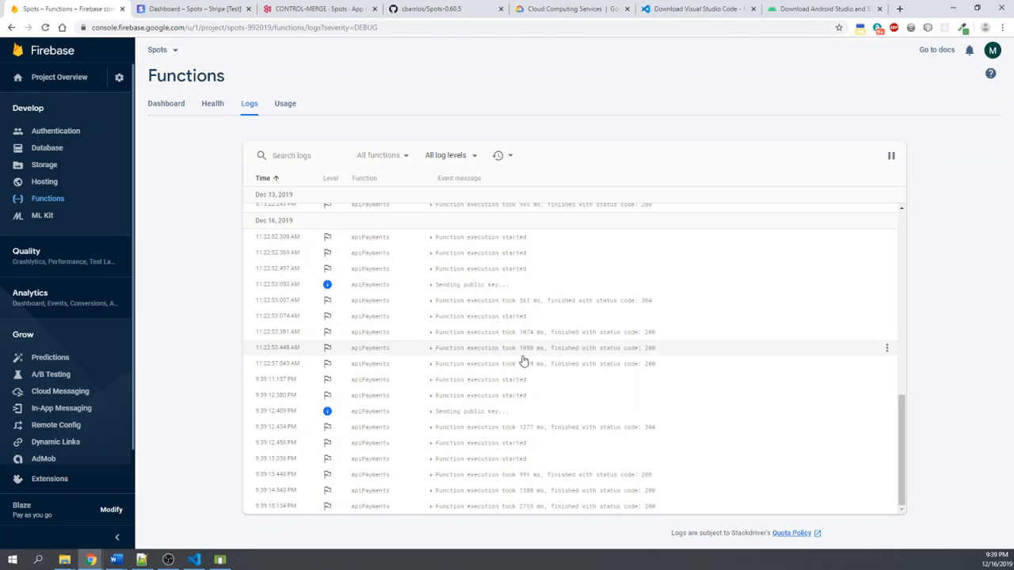
{"action": "scroll", "coordinate": [531, 362], "scroll_direction": "up", "scroll_amount": 3}
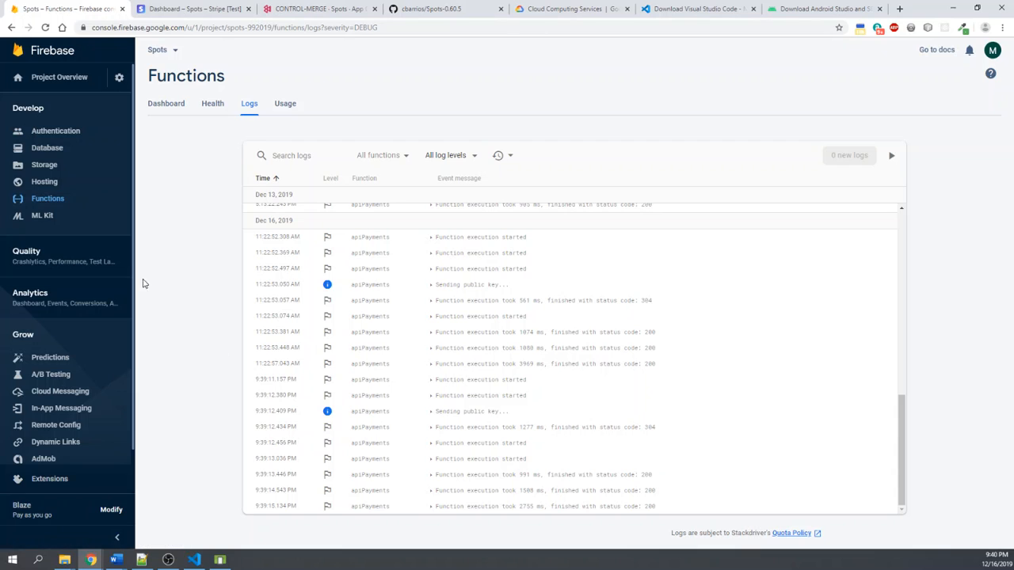
- Open the Cloud Firestore data and view the spots document's coordinates field in its editor, leaving it without updating
{"action": "left_click", "coordinate": [48, 154]}
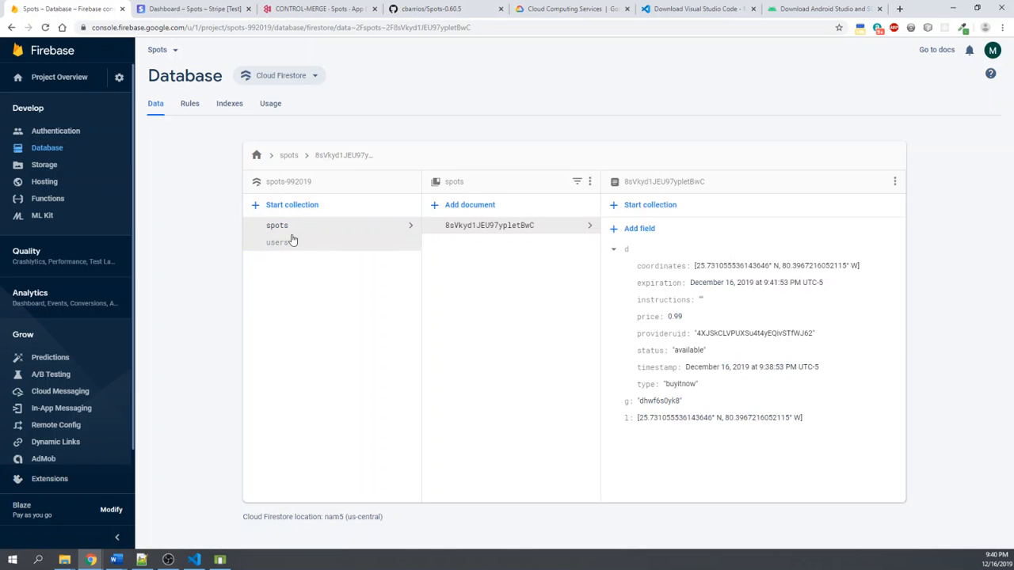
{"action": "left_click", "coordinate": [726, 270]}
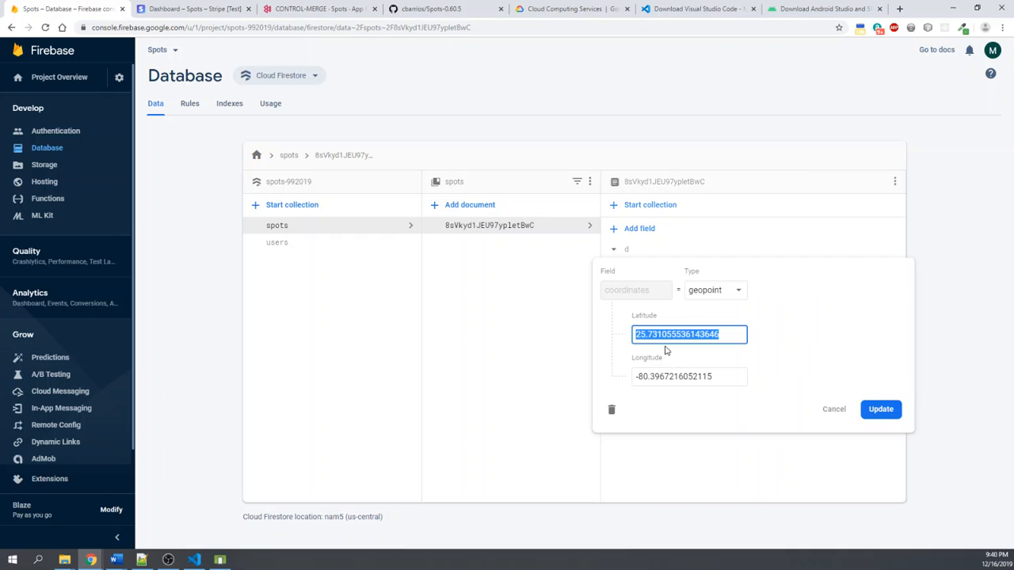
{"action": "left_click", "coordinate": [832, 410]}
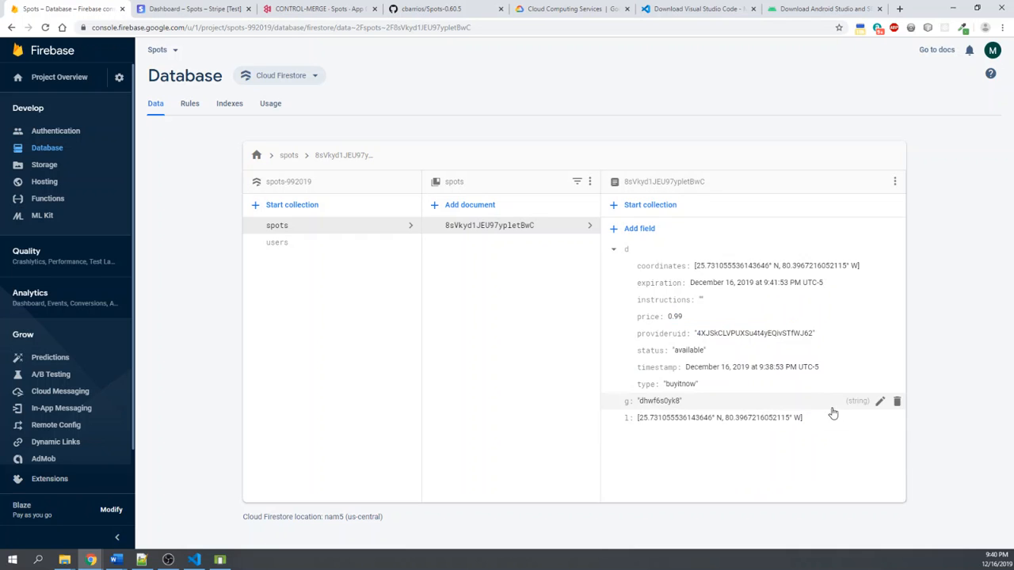